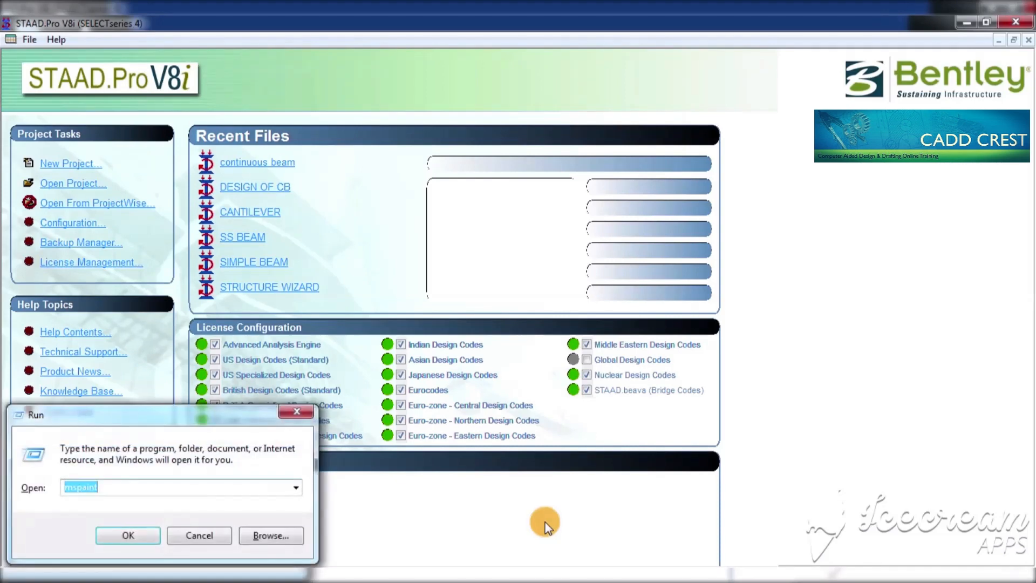
# - Open Notepad and write the heading "POST PROCESSING MODE" with a dashed line beneath it
pyautogui.write('notepad')
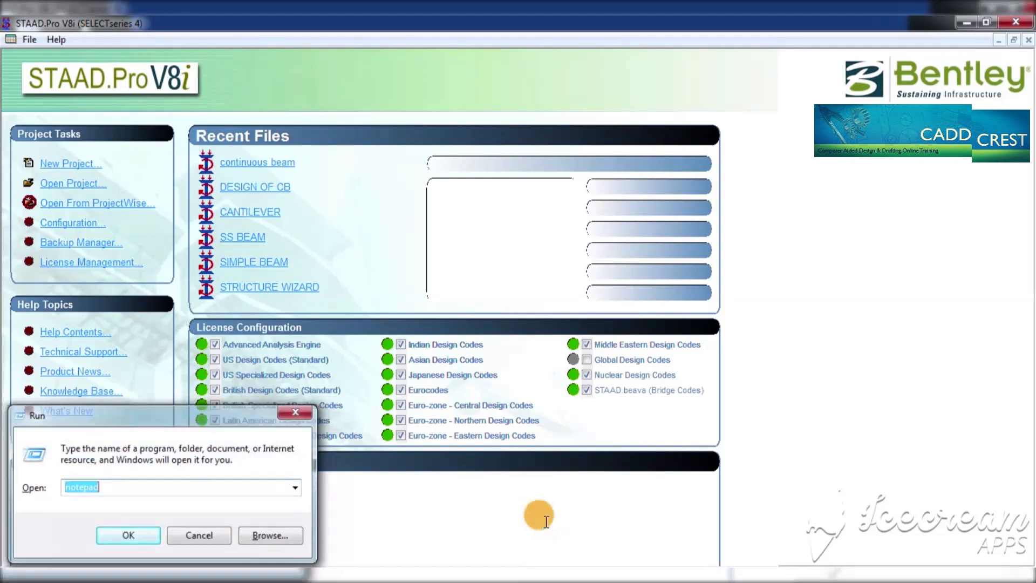
pyautogui.press('Return')
pyautogui.write('POST')
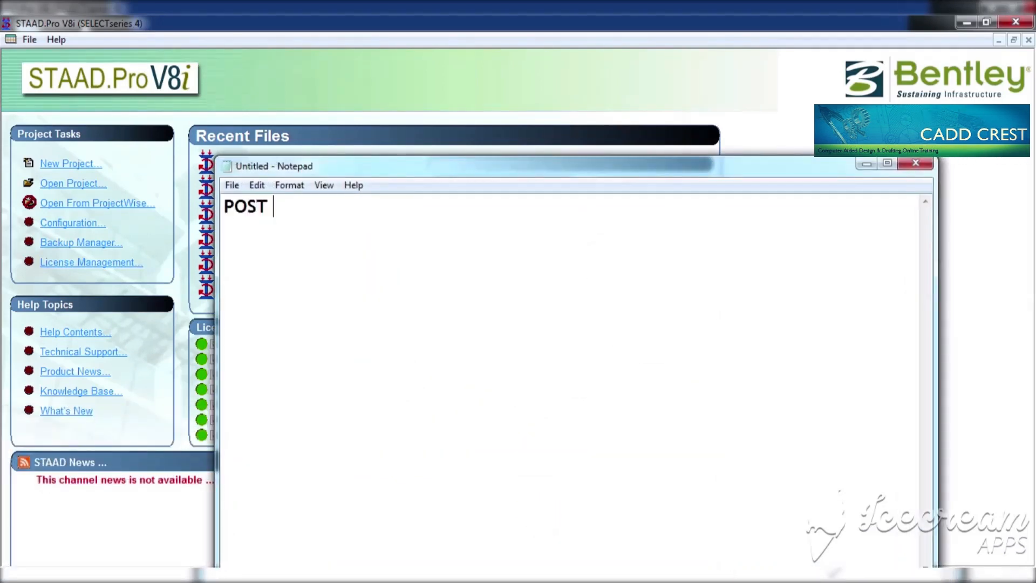
pyautogui.write(' PROCESS')
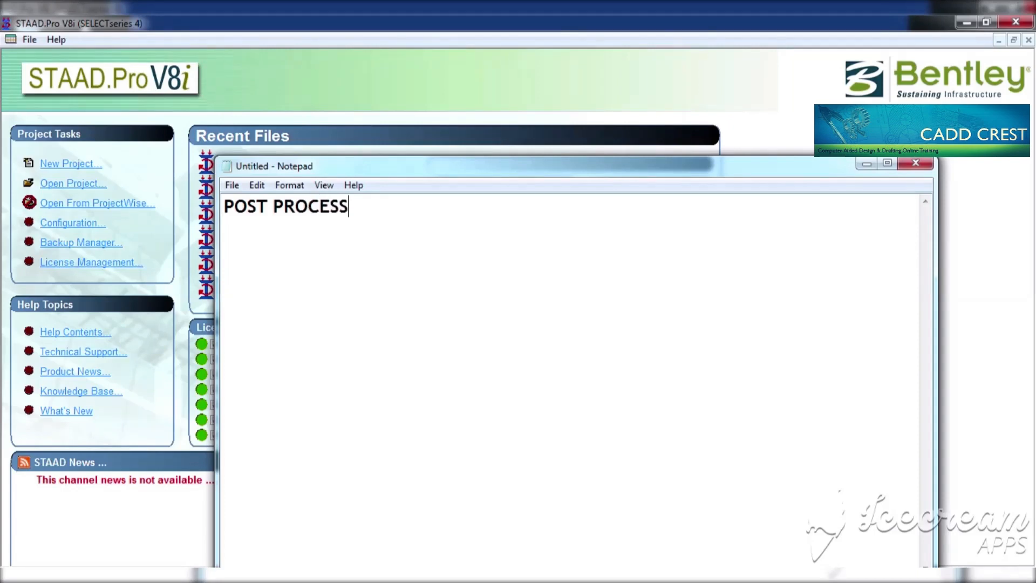
pyautogui.write('ING MODE')
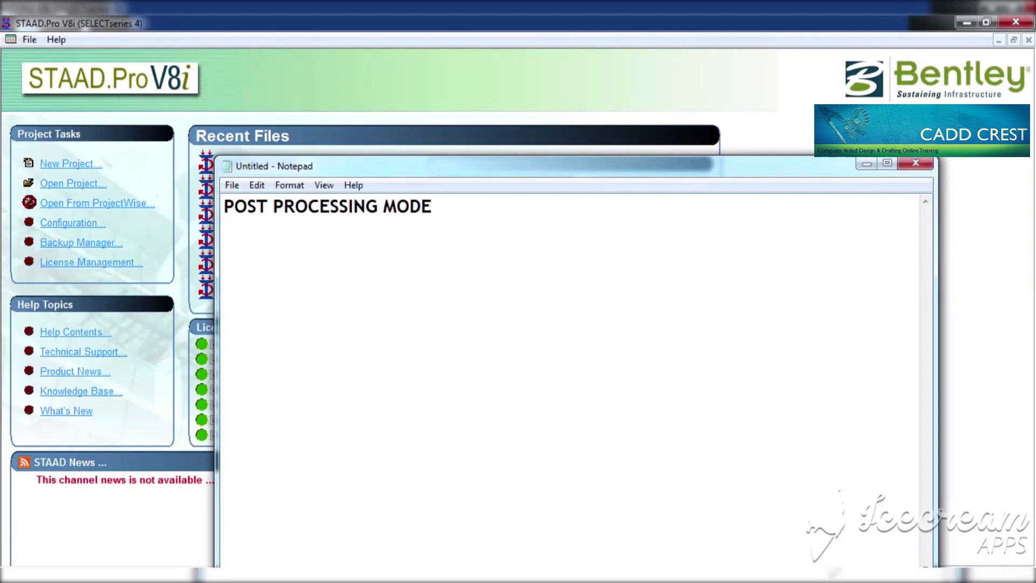
pyautogui.write('--------------------------------')
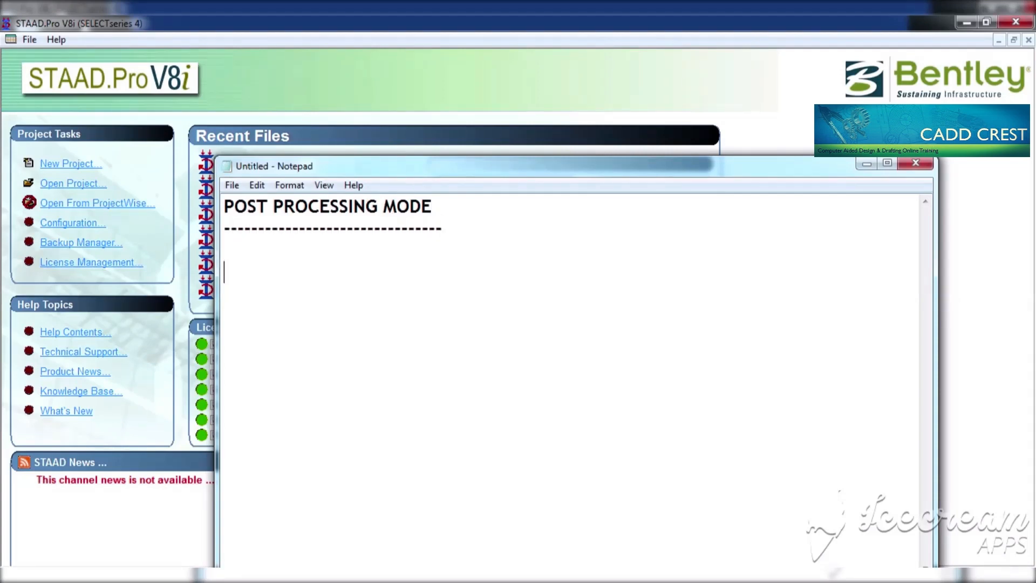
# - Add the line "ANALYSIS RESULTS (BM, SF, AF, STRESSES, DEFLECTION)" below the heading and minimize Notepad
pyautogui.write('ANALY')
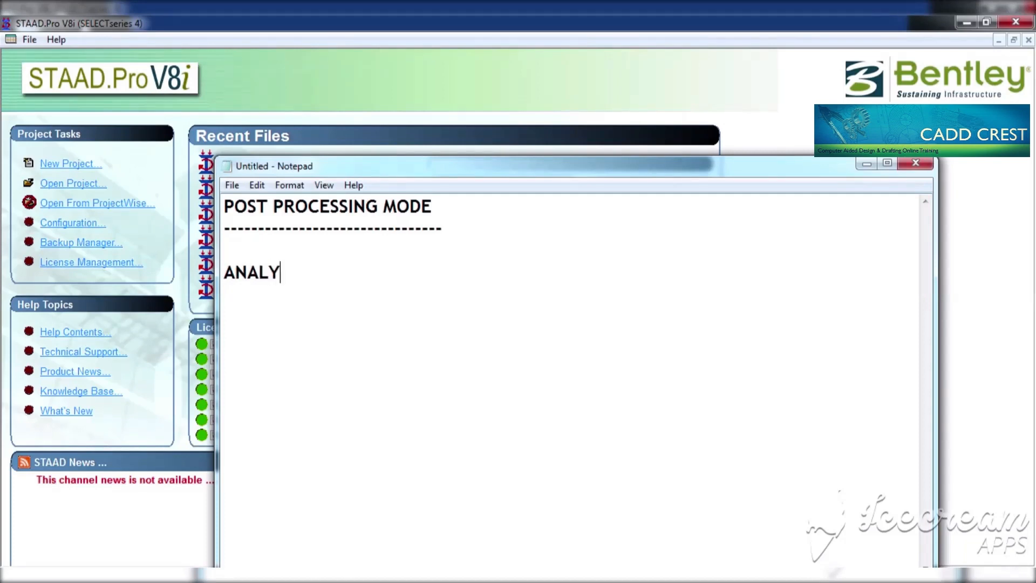
pyautogui.write('SIS RESULTS')
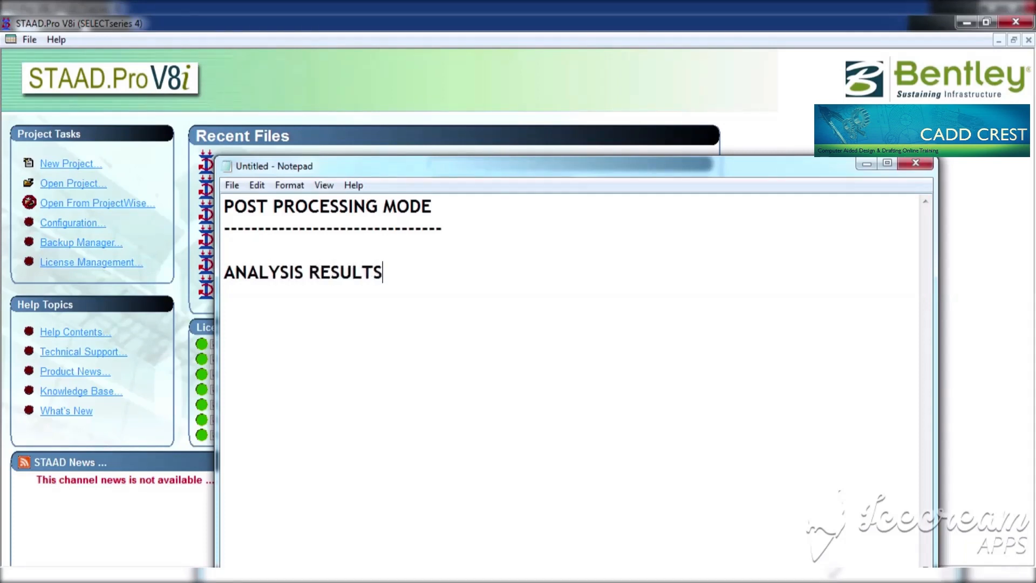
pyautogui.write(' ()')
pyautogui.write('BM')
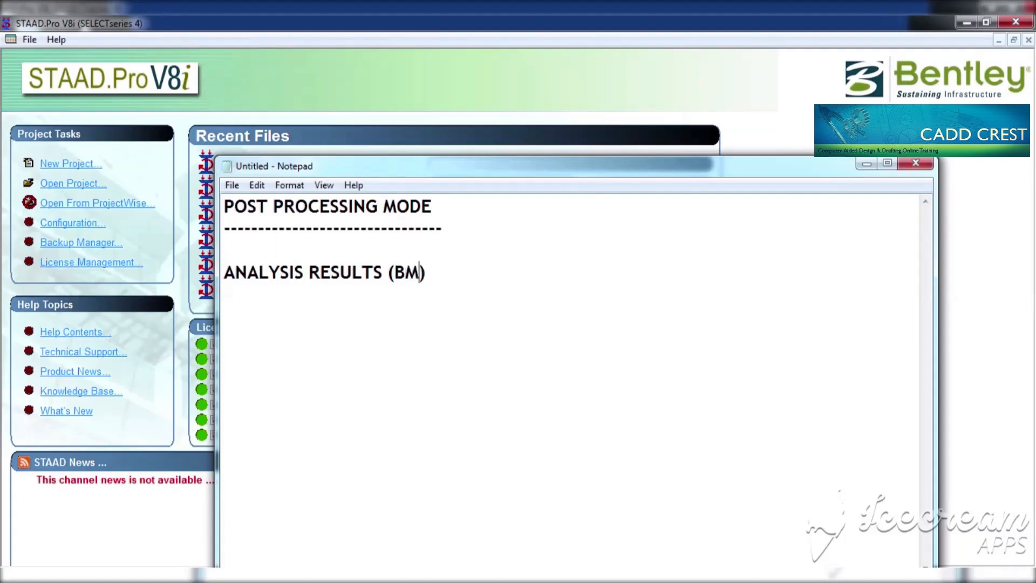
pyautogui.write(', SF, AF')
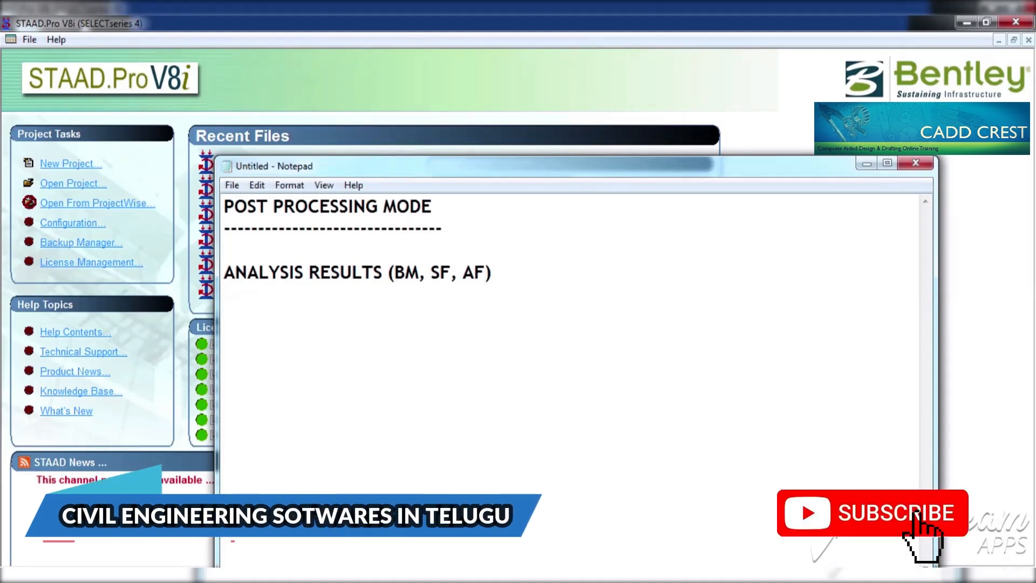
pyautogui.write(', S')
pyautogui.write('TREE')
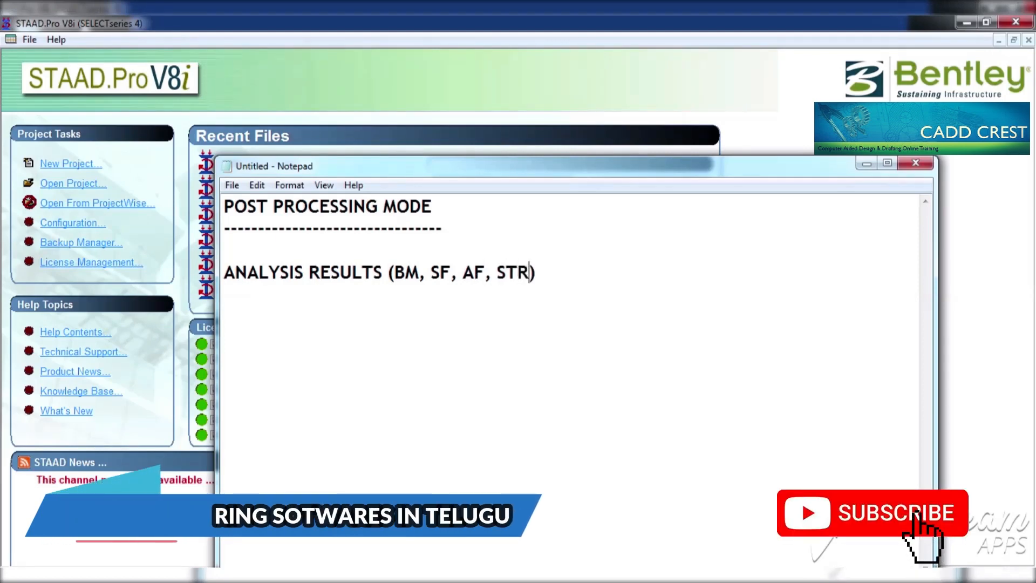
pyautogui.press('BackSpace')
pyautogui.write('SSES, DE')
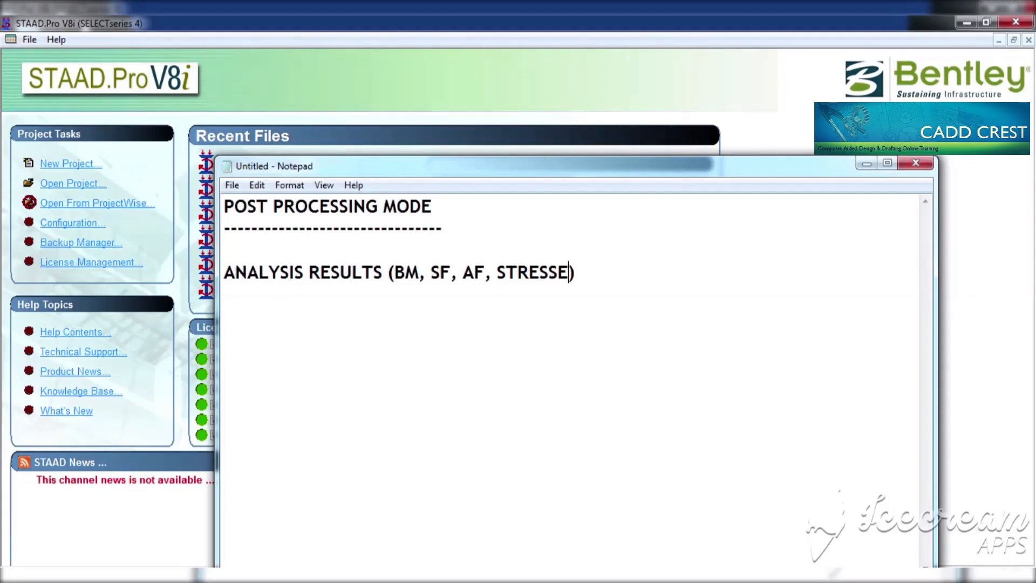
pyautogui.write('FLECTION')
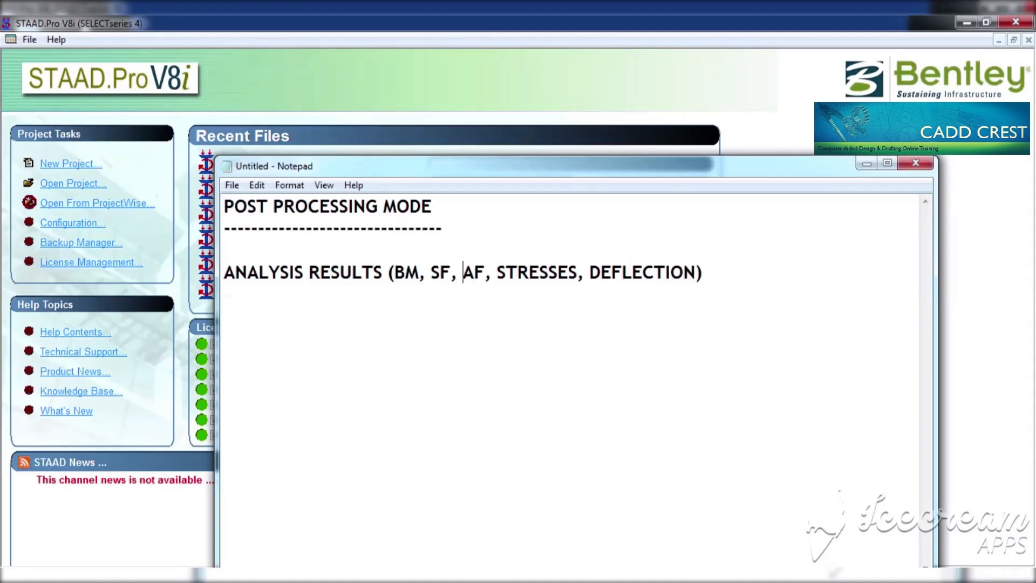
pyautogui.hotkey('shift', 'Right')
pyautogui.hotkey('shift', 'Right')
pyautogui.click(703, 273)
pyautogui.hotkey('alt', 'space')
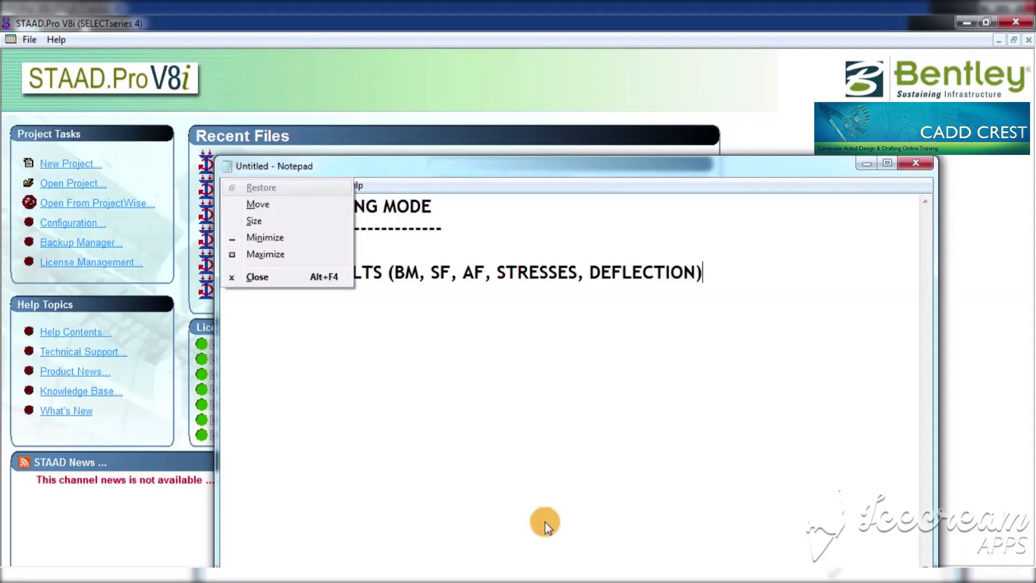
pyautogui.press('n')
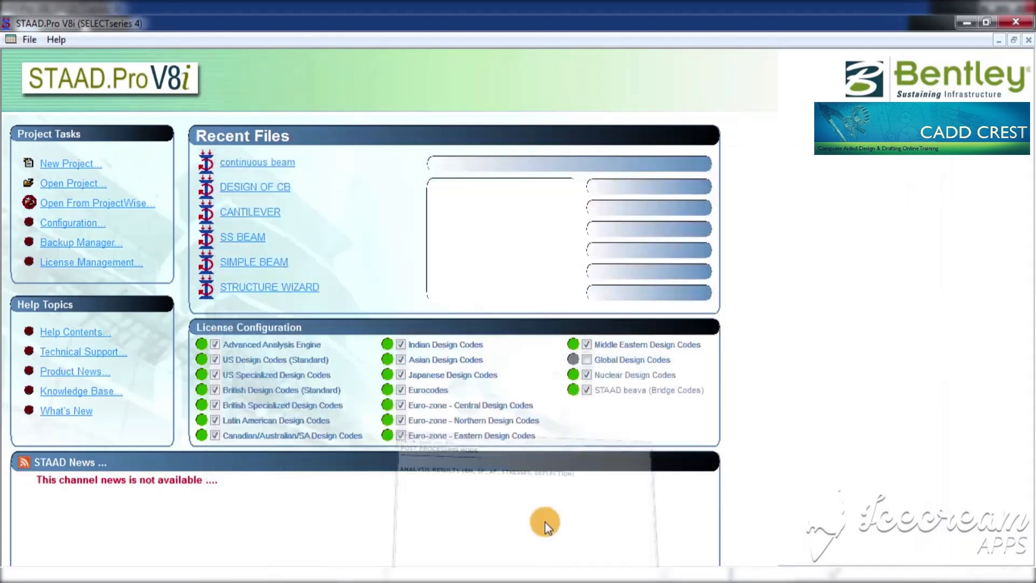
# - Create a new STAAD.Pro project of type Plane with the file name PPM
pyautogui.click(64, 161)
pyautogui.click(385, 191)
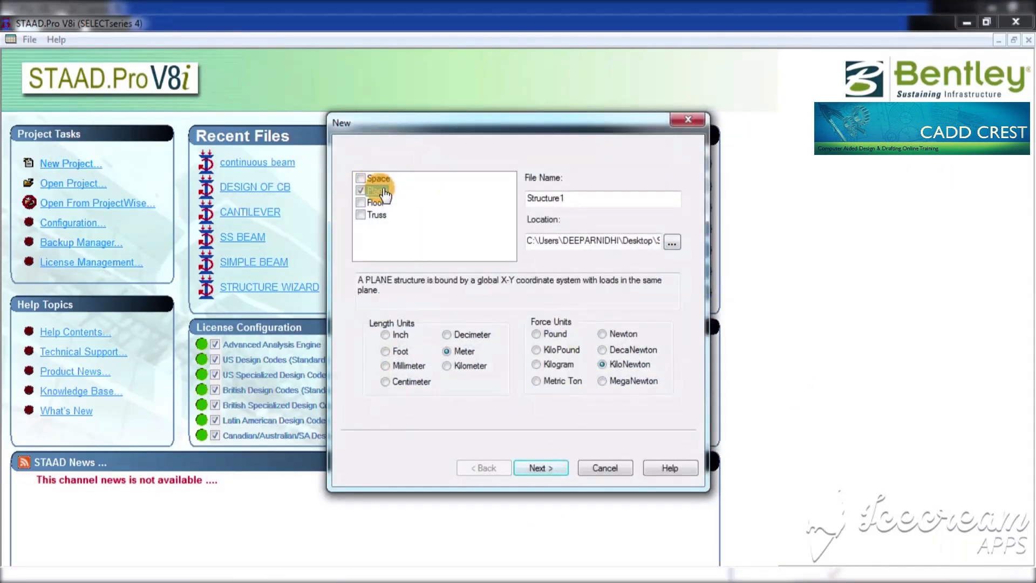
pyautogui.doubleClick(584, 198)
pyautogui.write('PPM')
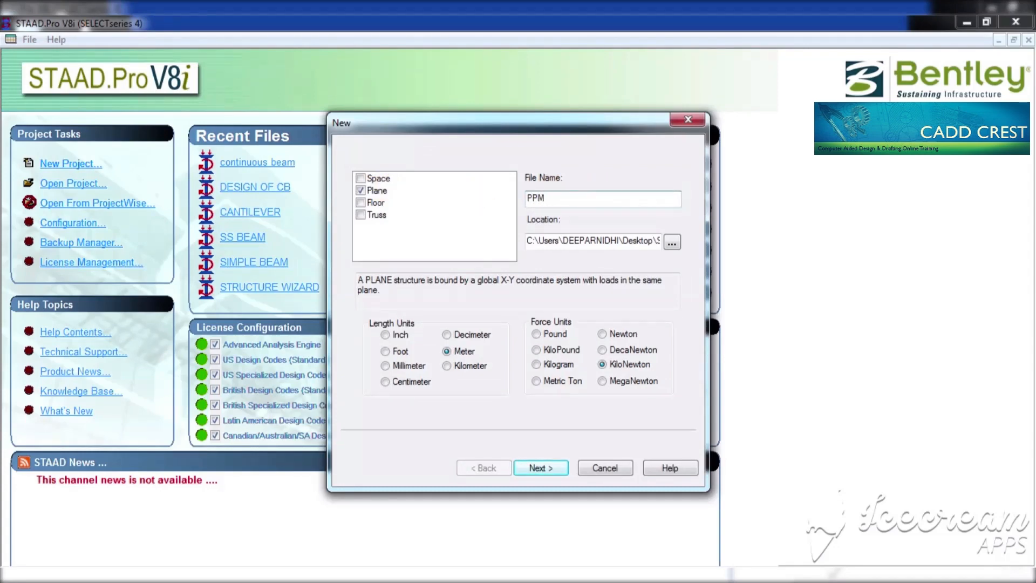
pyautogui.click(551, 469)
pyautogui.click(549, 468)
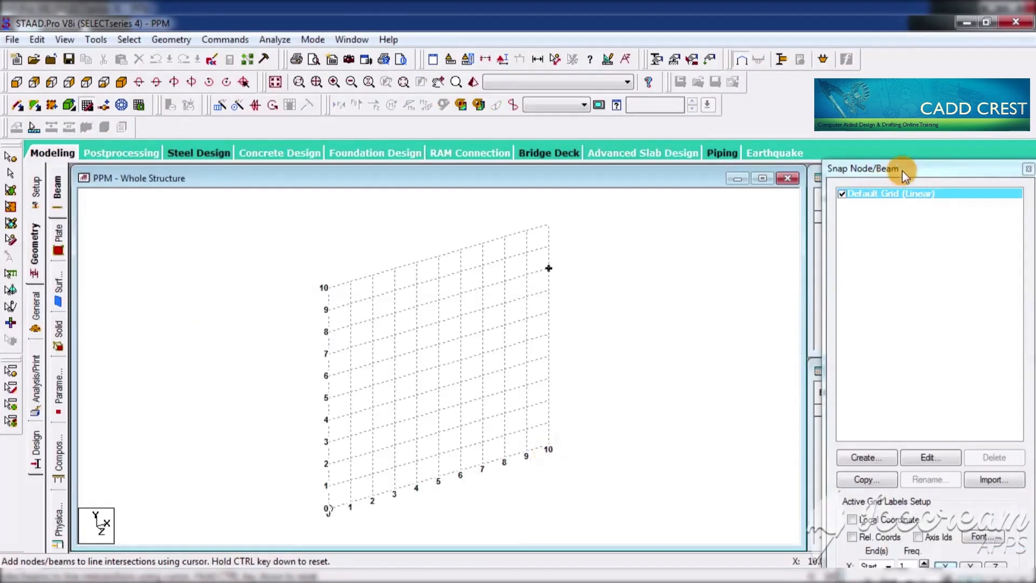
# - Draw two consecutive 3 m beams along the X axis from the origin to X = 6 m and close the snap grid
pyautogui.moveTo(931, 171); pyautogui.dragTo(928, 94)
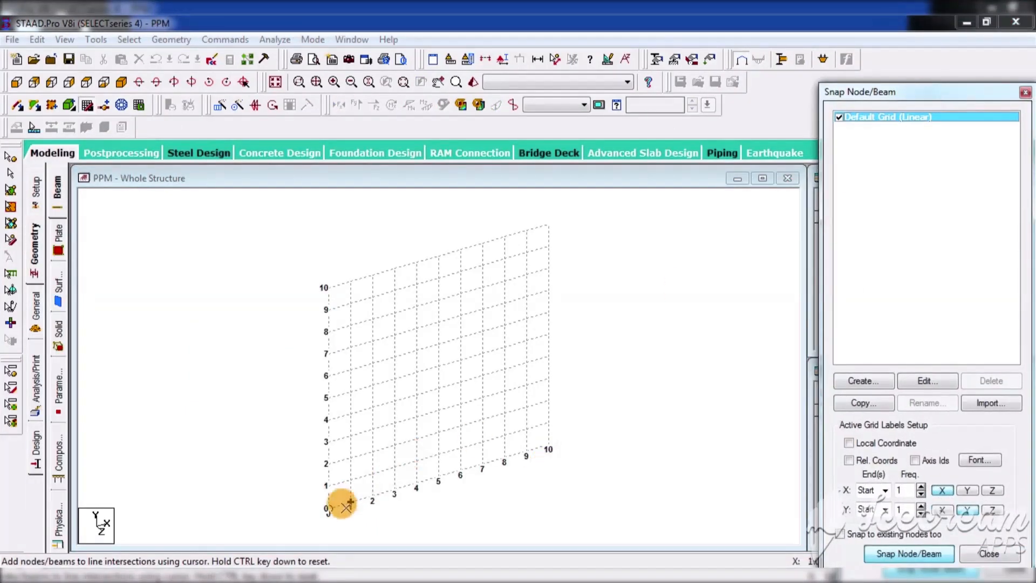
pyautogui.click(329, 507)
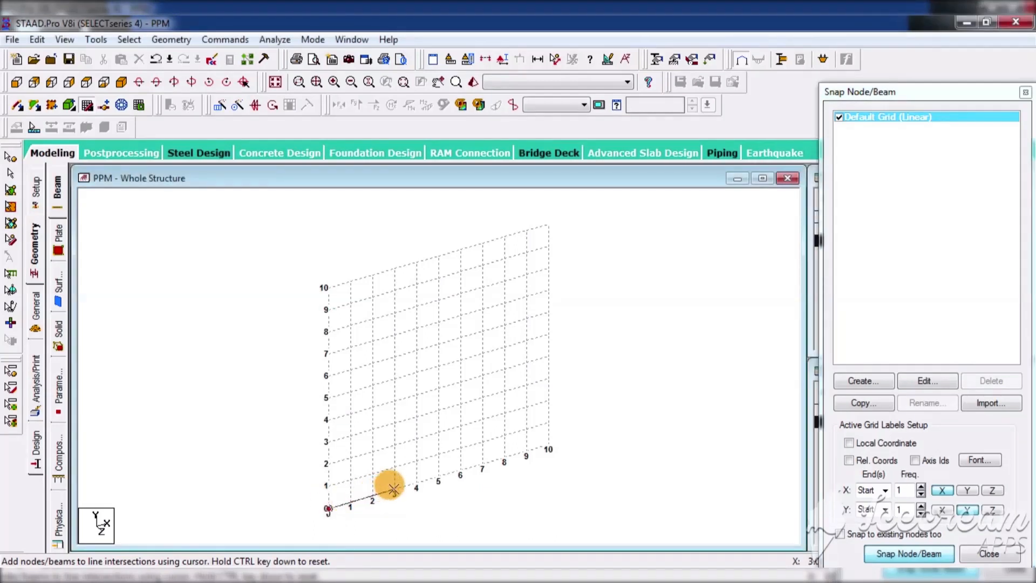
pyautogui.click(392, 487)
pyautogui.click(459, 468)
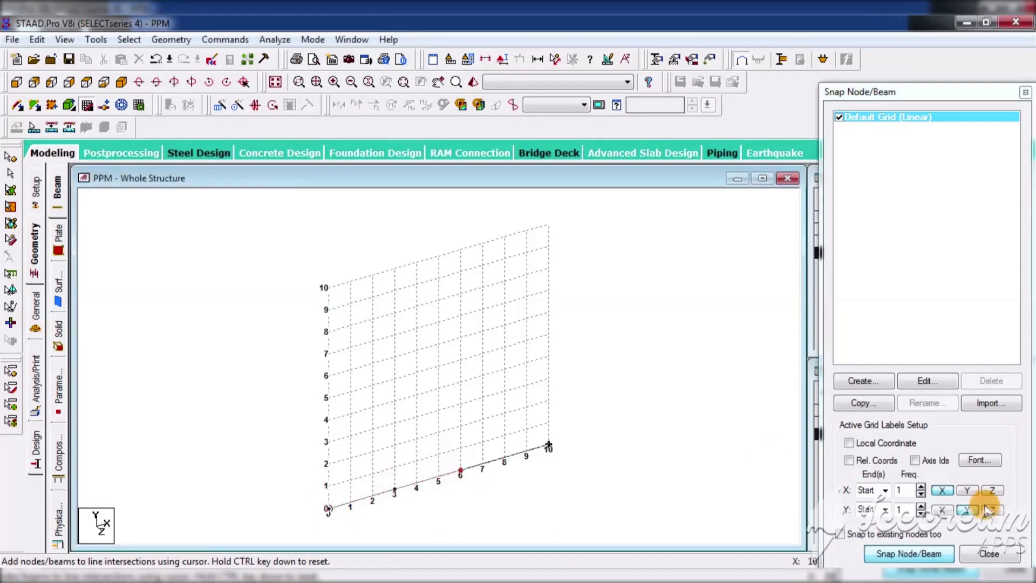
pyautogui.click(986, 553)
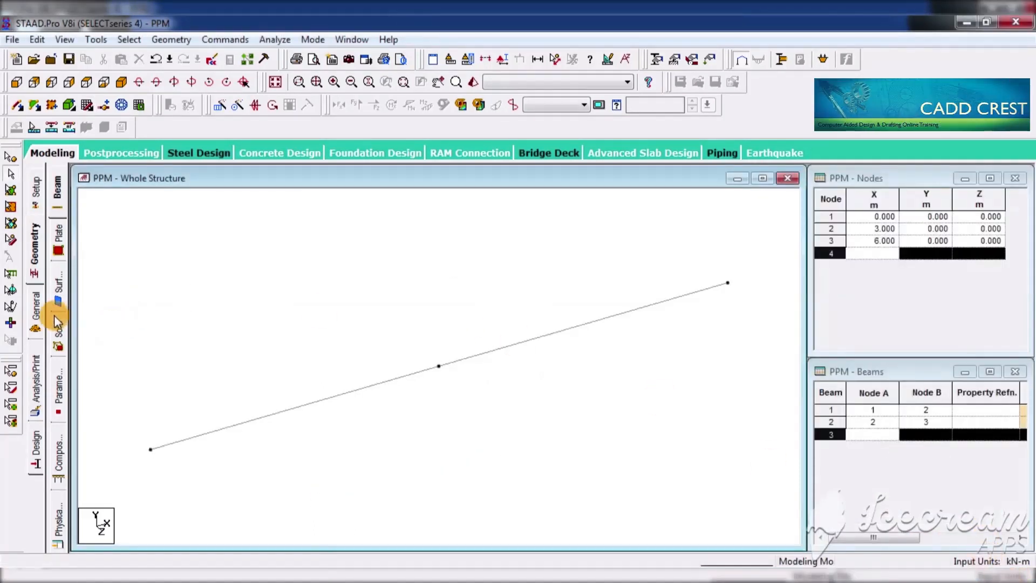
# - Define a rectangular concrete section with YD 0.3 m and ZD 0.23 m and assign it to both beams
pyautogui.click(36, 316)
pyautogui.click(283, 276)
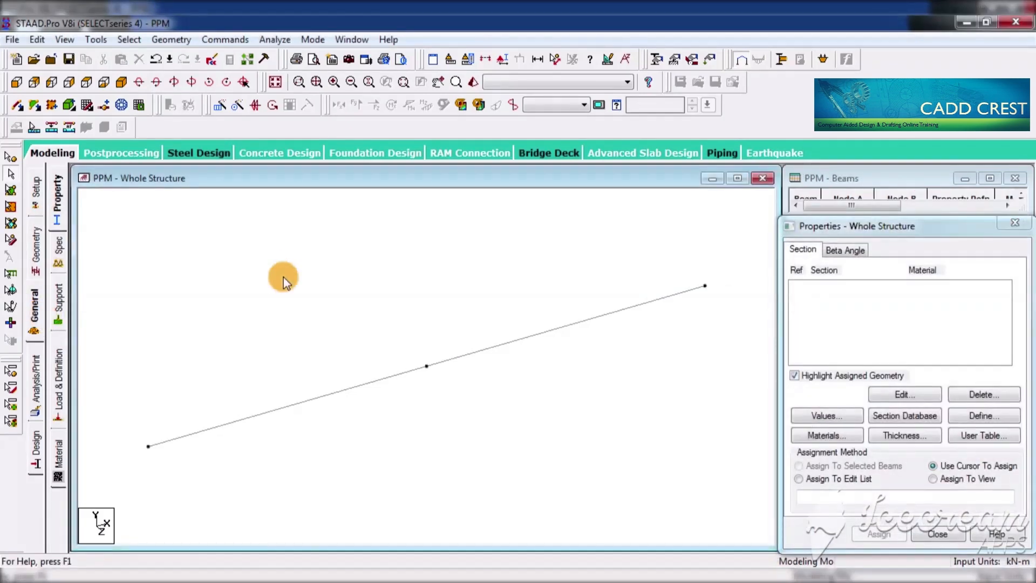
pyautogui.hotkey('ctrl', 'a')
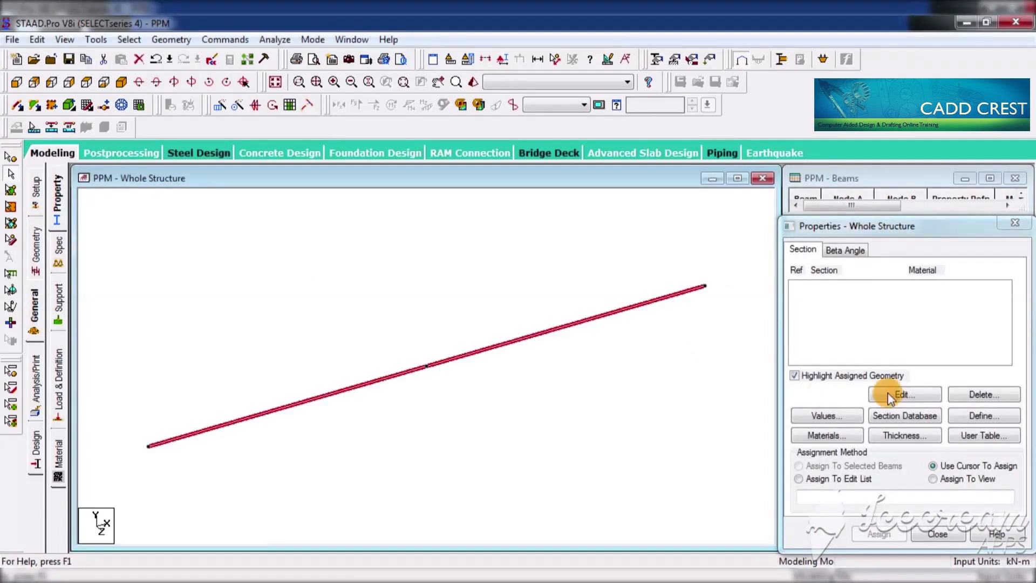
pyautogui.click(981, 416)
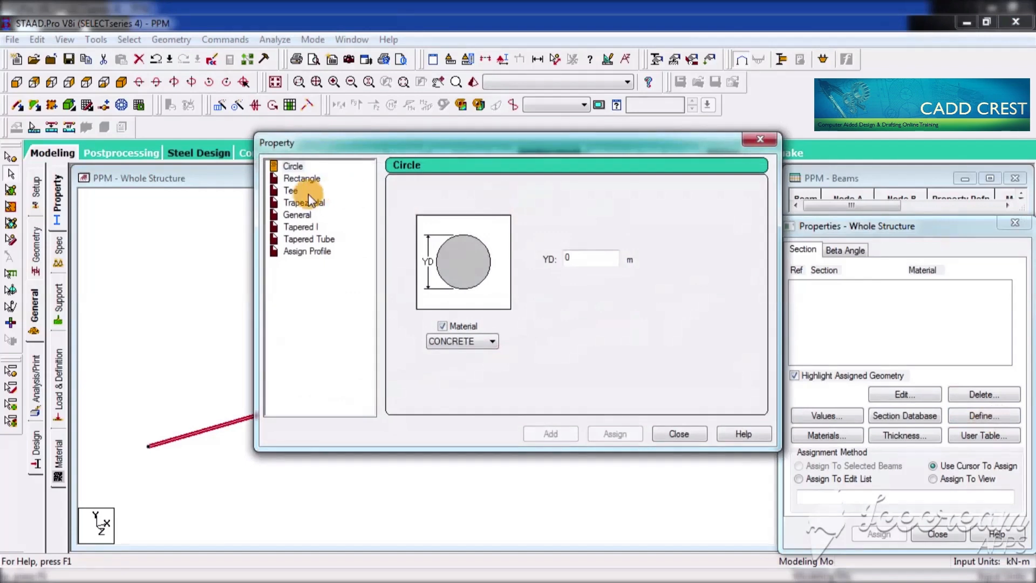
pyautogui.click(305, 182)
pyautogui.click(599, 248)
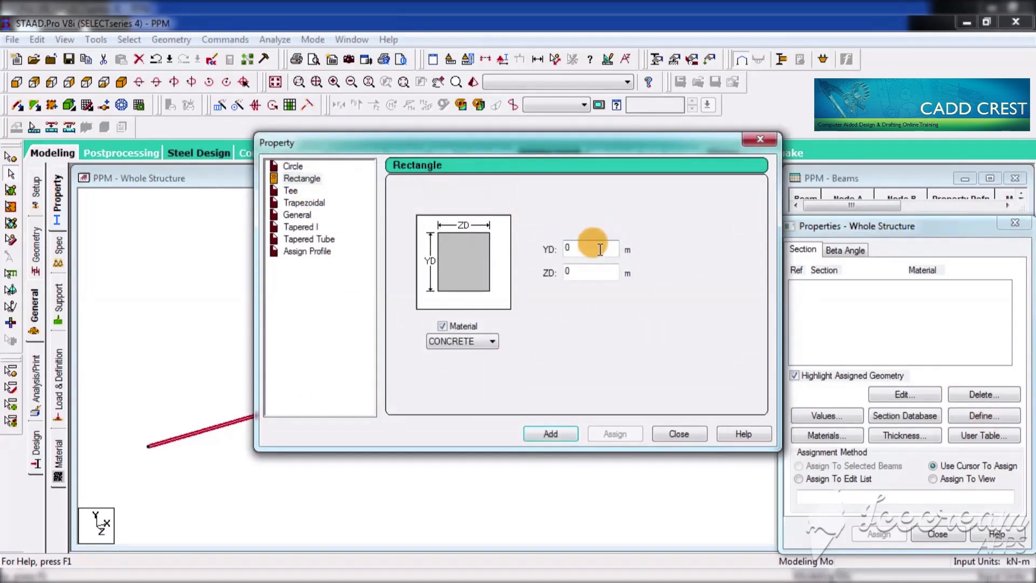
pyautogui.write('.3')
pyautogui.press('Tab')
pyautogui.write('0.23')
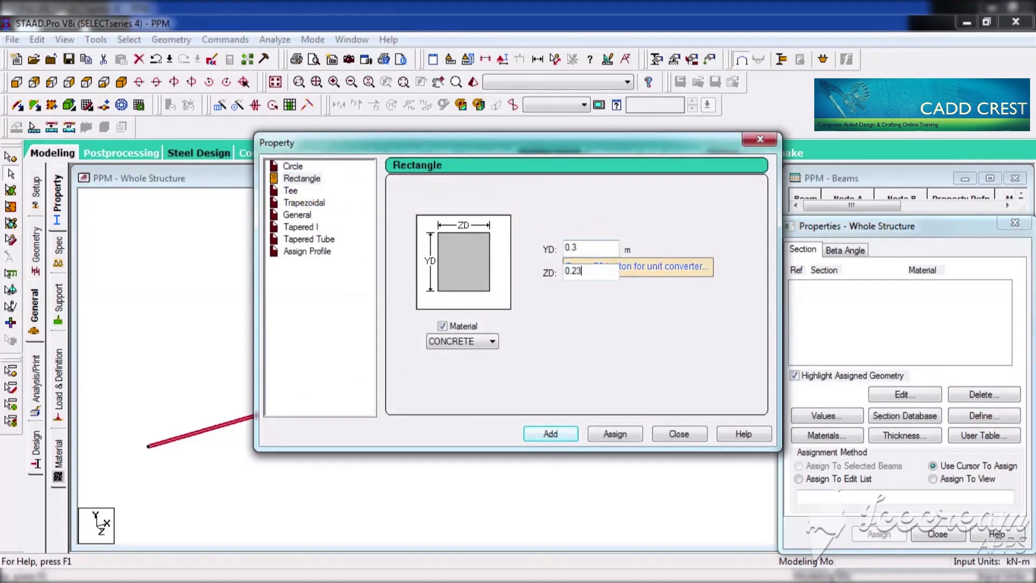
pyautogui.click(629, 430)
pyautogui.click(656, 436)
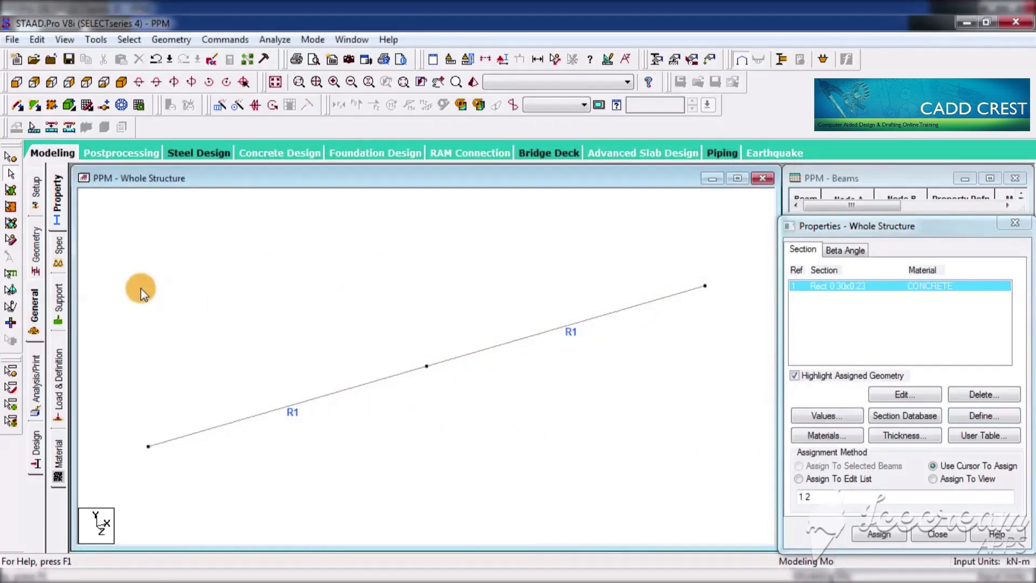
# - Create a fixed support and assign it to the beam's start node at the origin
pyautogui.click(17, 82)
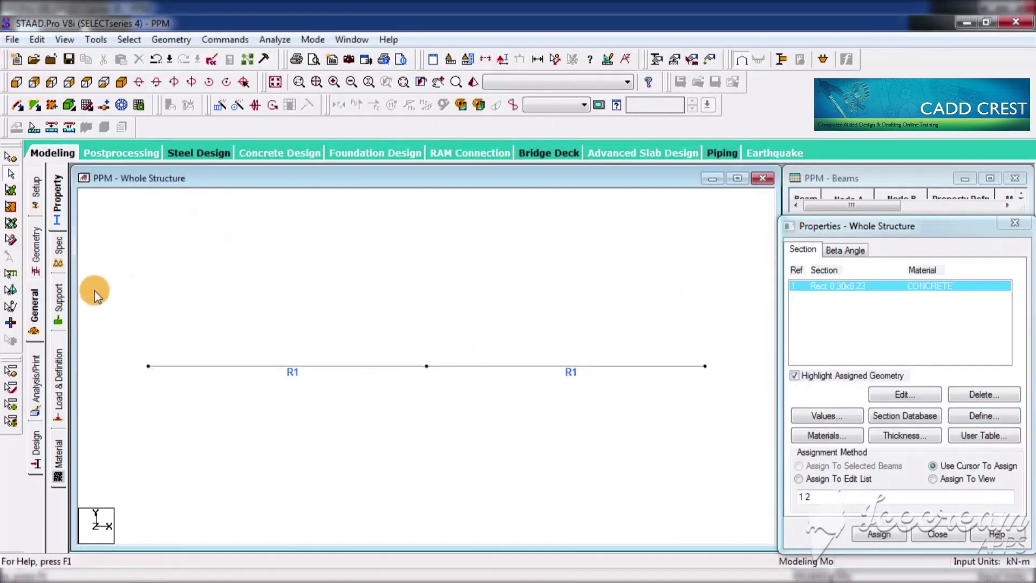
pyautogui.click(58, 299)
pyautogui.click(161, 369)
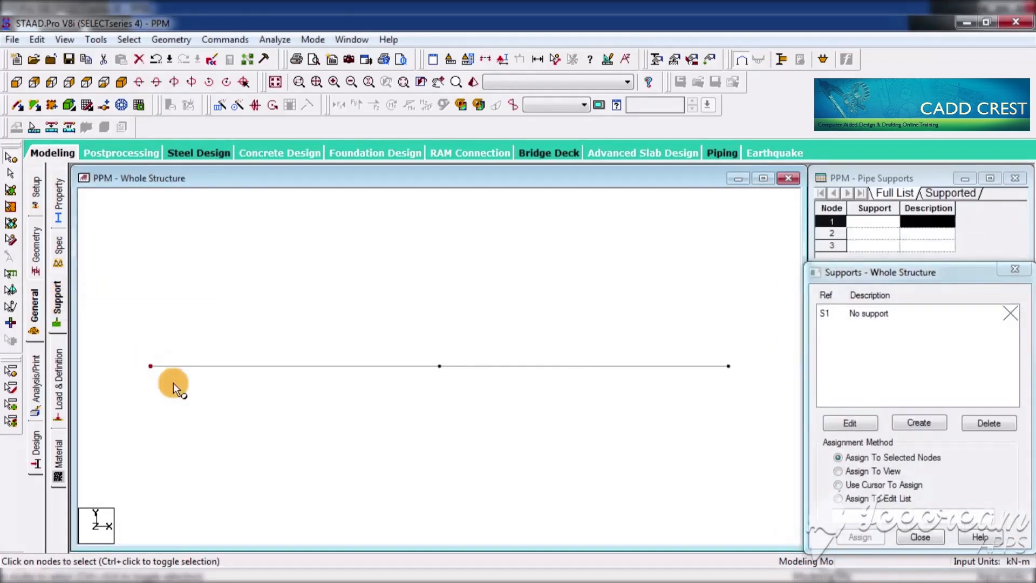
pyautogui.keyDown('ctrl'); pyautogui.click(725, 364); pyautogui.keyUp('ctrl')
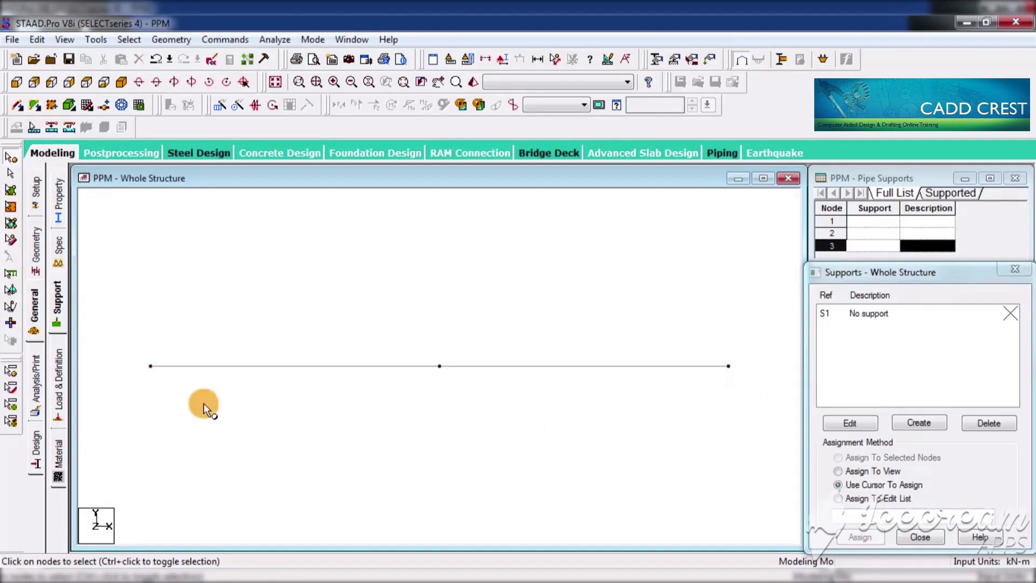
pyautogui.moveTo(134, 347); pyautogui.dragTo(178, 392)
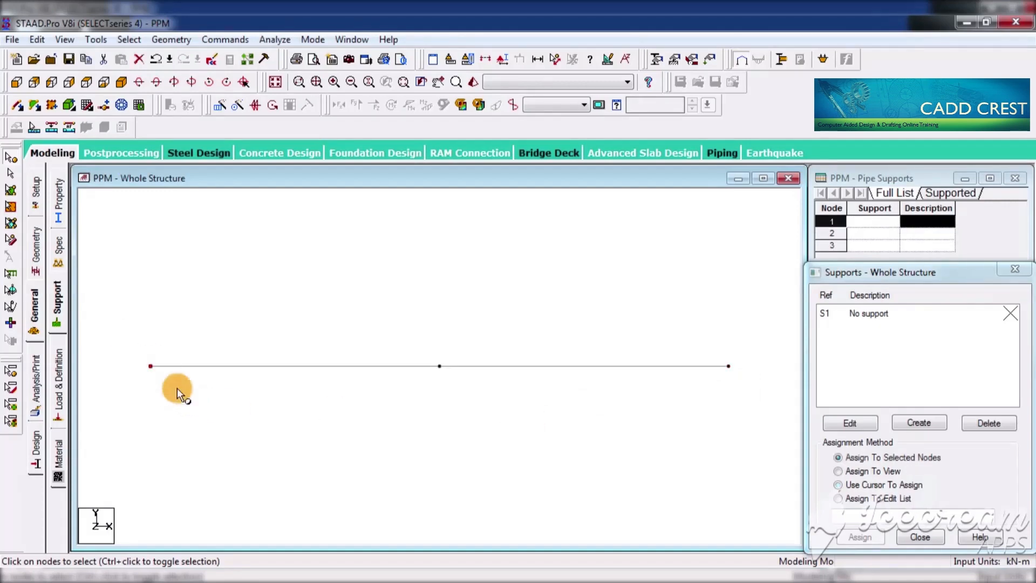
pyautogui.click(919, 423)
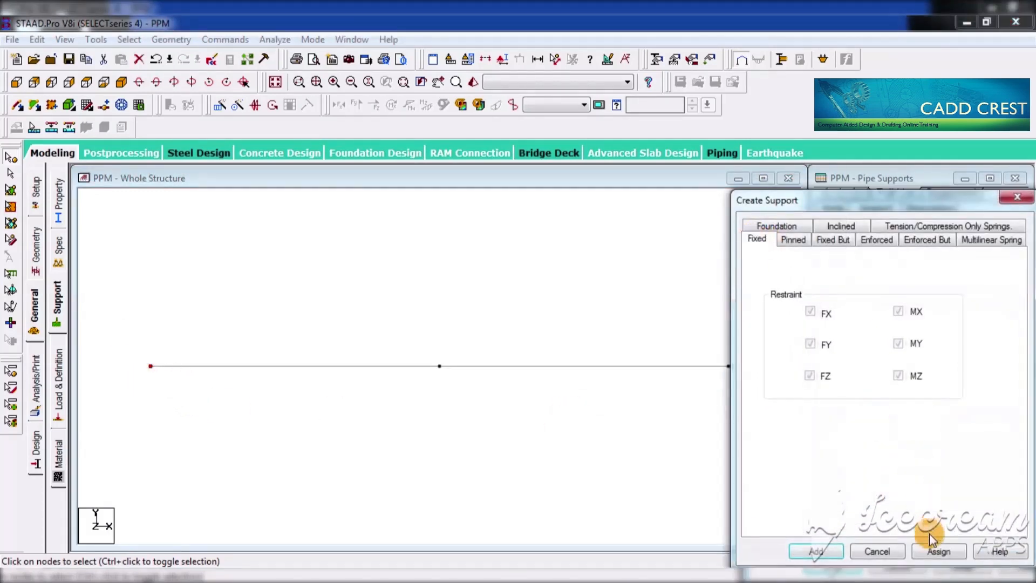
pyautogui.click(938, 550)
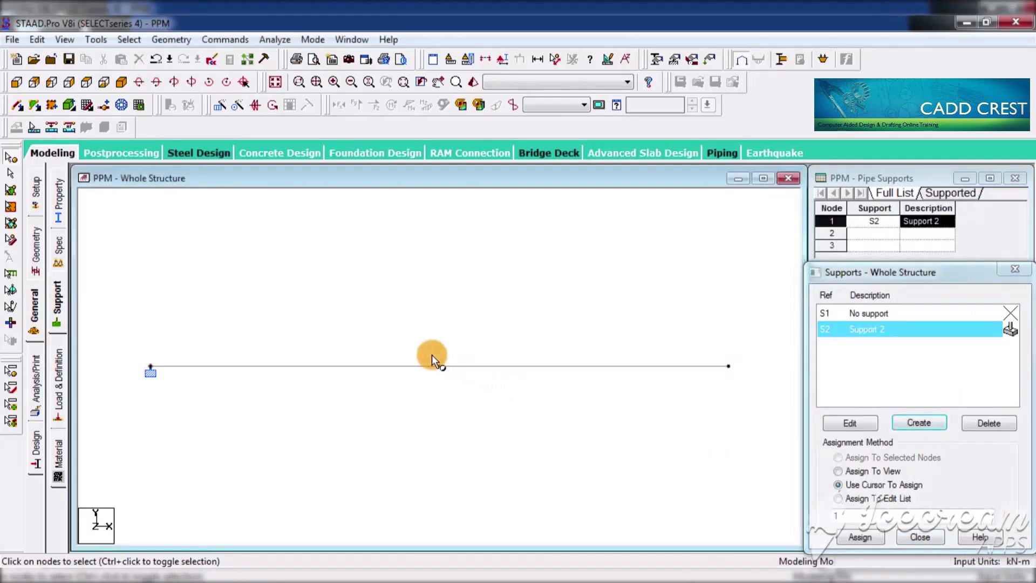
# - Create a pinned support and assign it to the middle node shared by the two beams
pyautogui.click(441, 367)
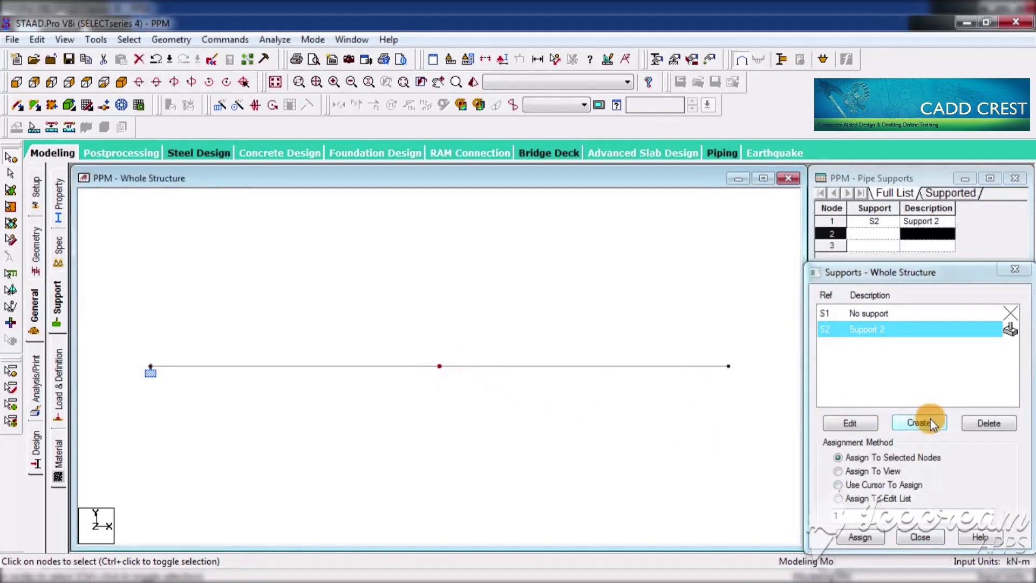
pyautogui.click(917, 423)
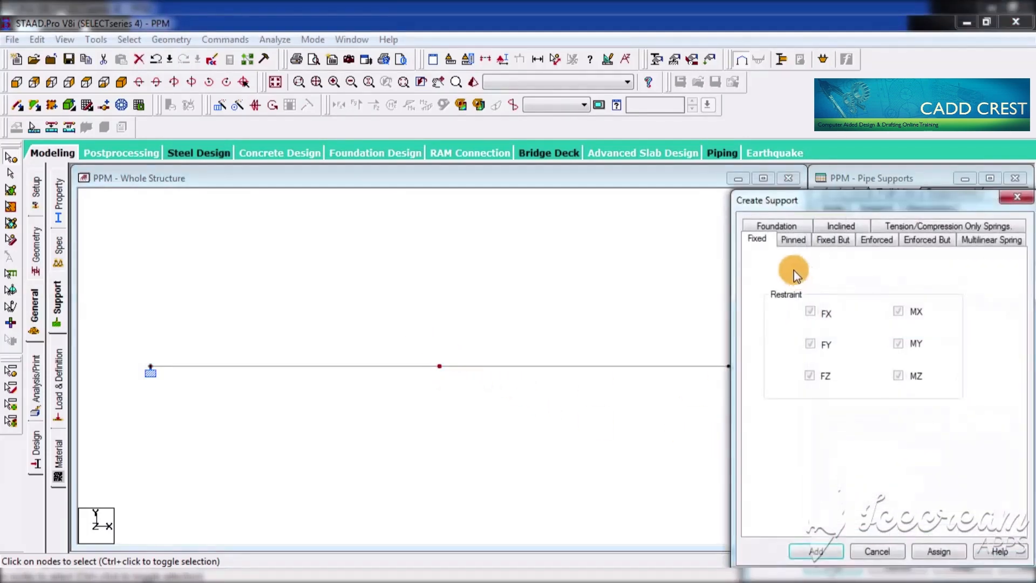
pyautogui.click(792, 238)
pyautogui.click(941, 550)
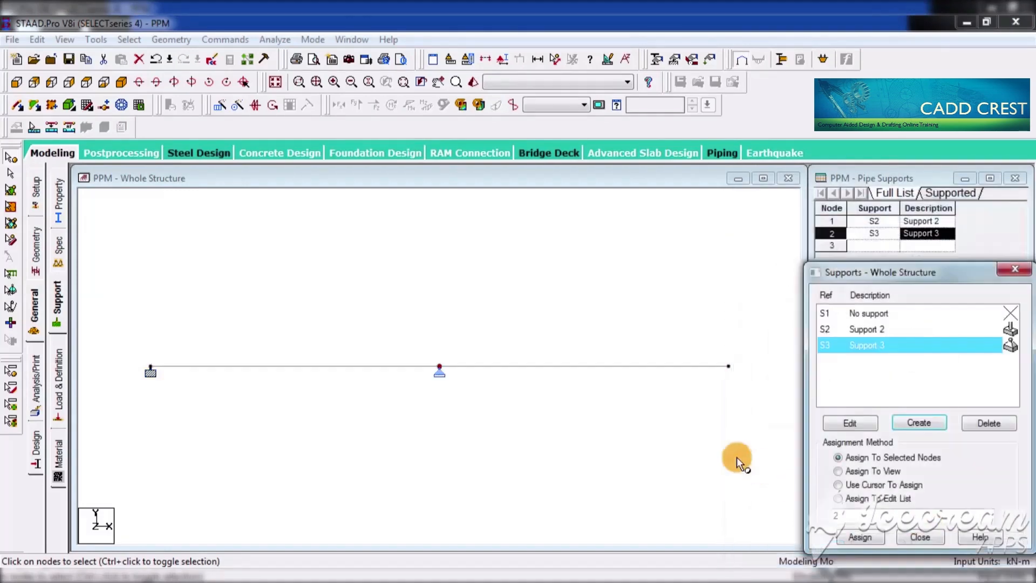
# - Create a Fixed But support with FX and MZ released and assign it to the beam's end node at X = 6 m
pyautogui.click(728, 366)
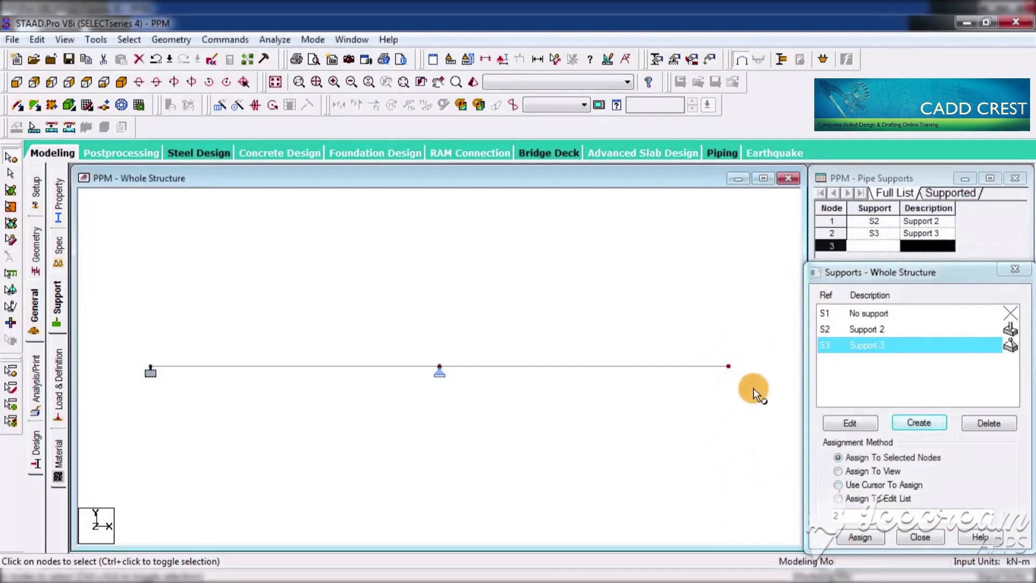
pyautogui.click(918, 422)
pyautogui.click(833, 243)
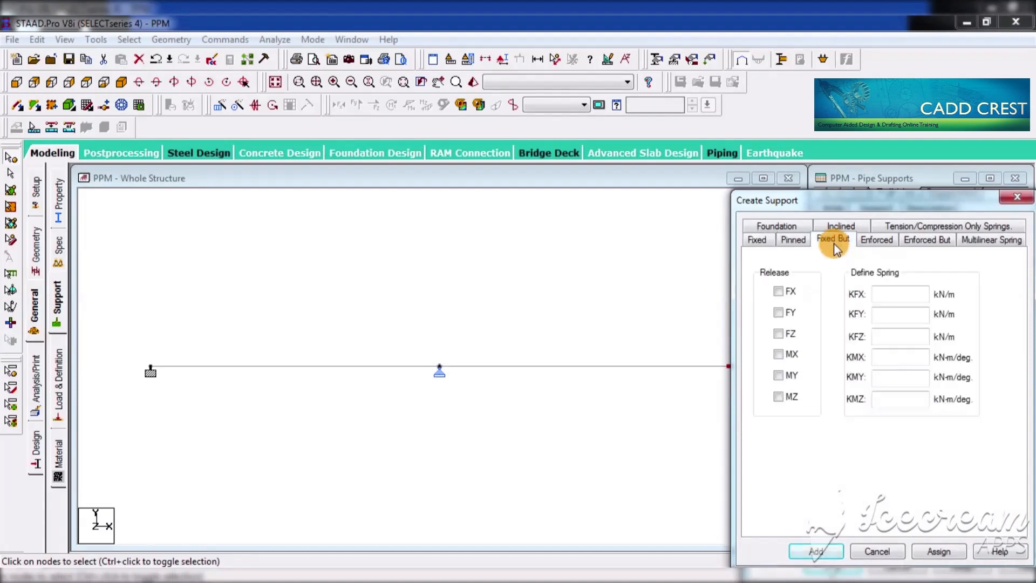
pyautogui.click(778, 292)
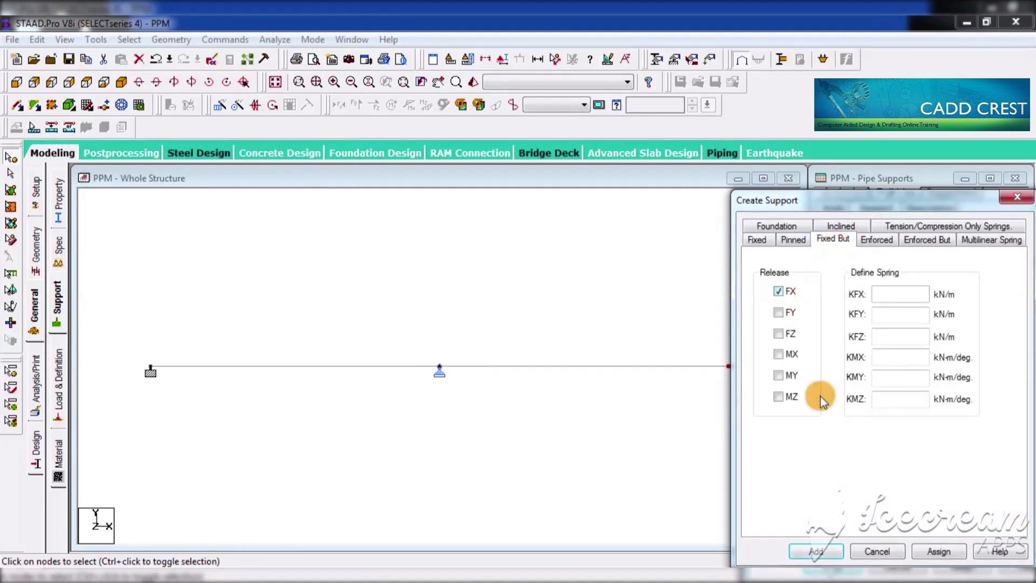
pyautogui.click(778, 396)
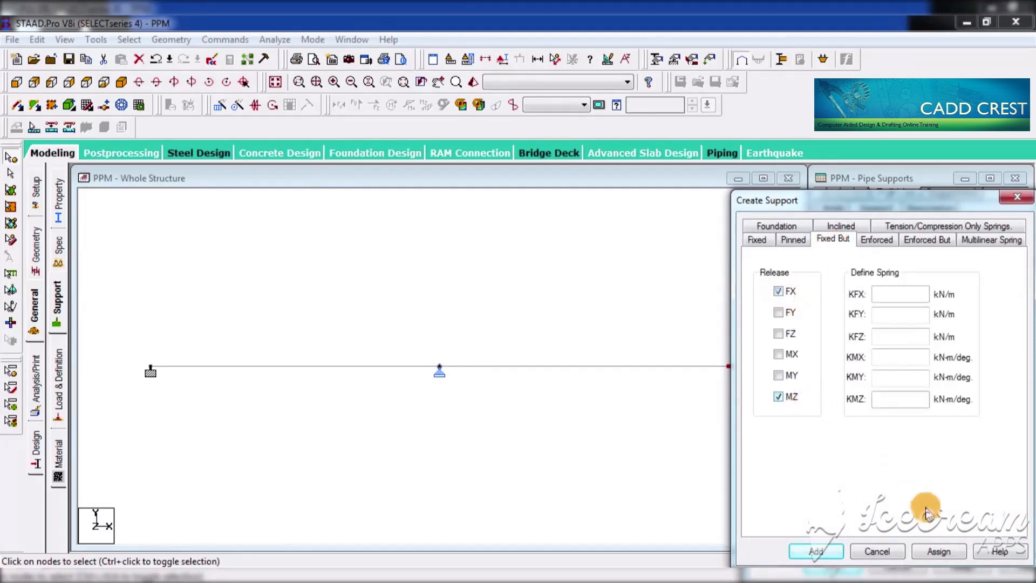
pyautogui.click(939, 550)
pyautogui.click(573, 468)
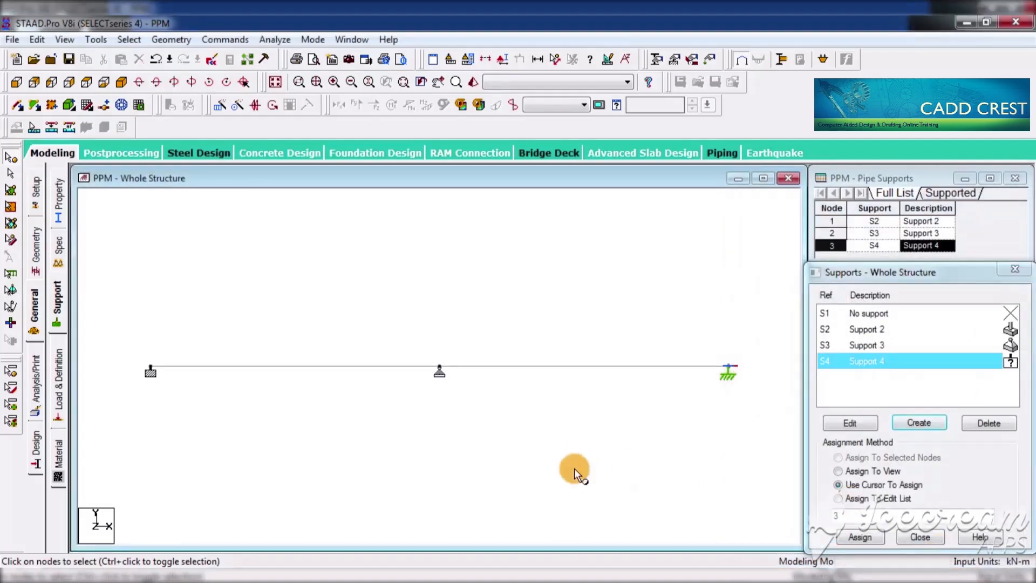
# - Add primary load case 1, titled LOAD CASE 1, to the load cases details
pyautogui.click(61, 391)
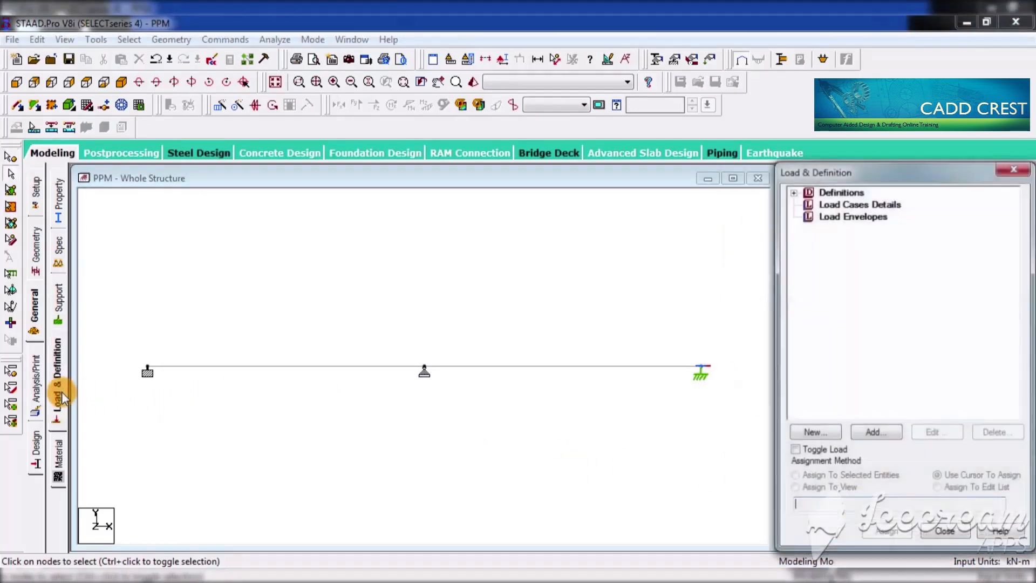
pyautogui.press('Return')
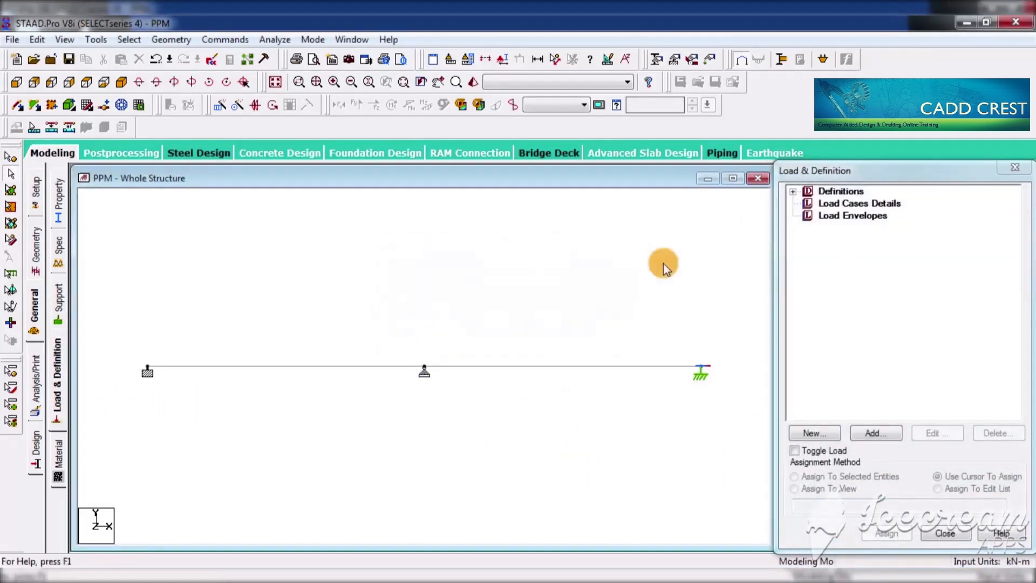
pyautogui.click(871, 204)
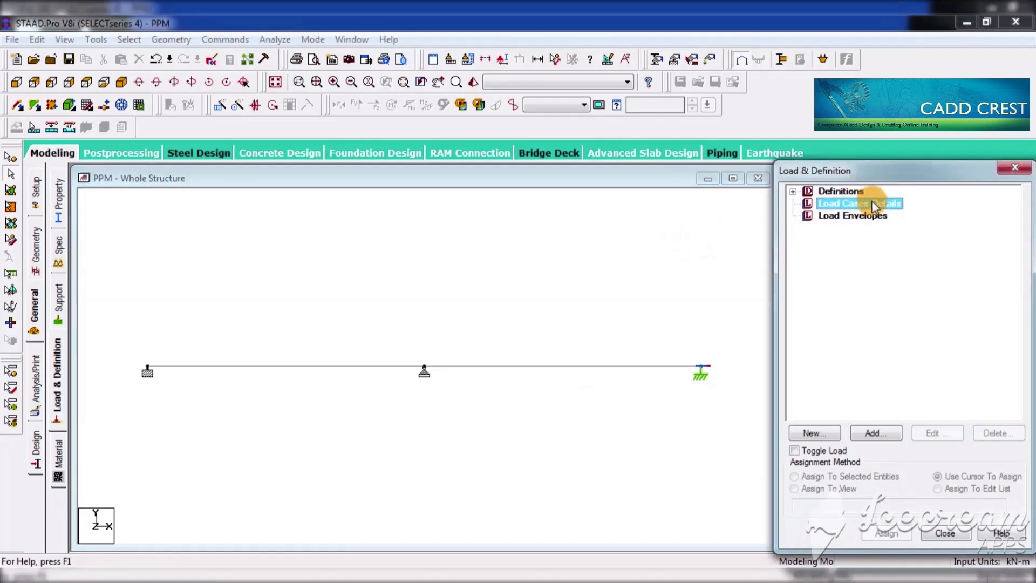
pyautogui.click(887, 438)
pyautogui.click(675, 457)
pyautogui.click(721, 457)
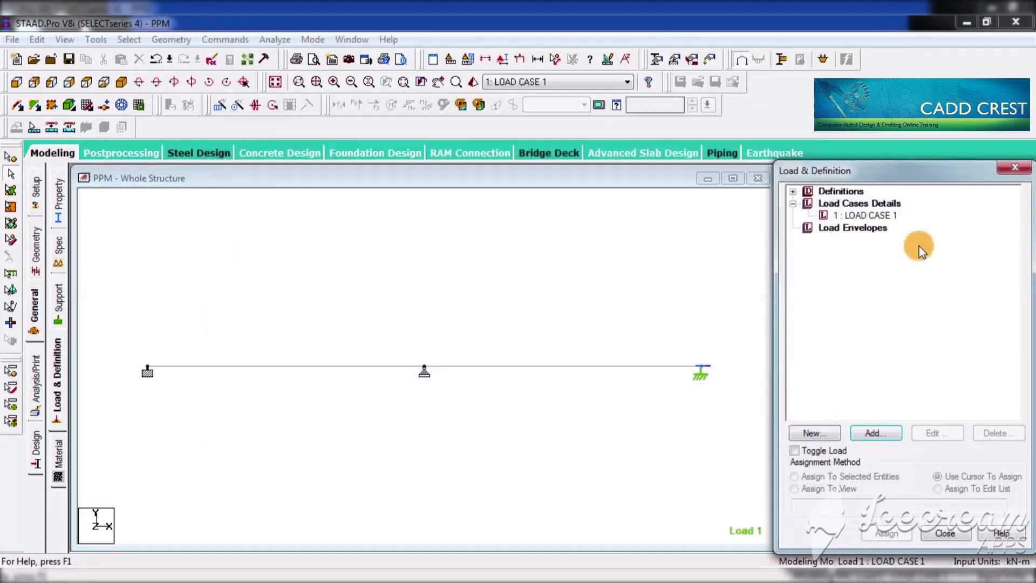
# - Add a uniform member force of -10 kN/m in the GY direction to load case 1
pyautogui.click(879, 215)
pyautogui.click(879, 434)
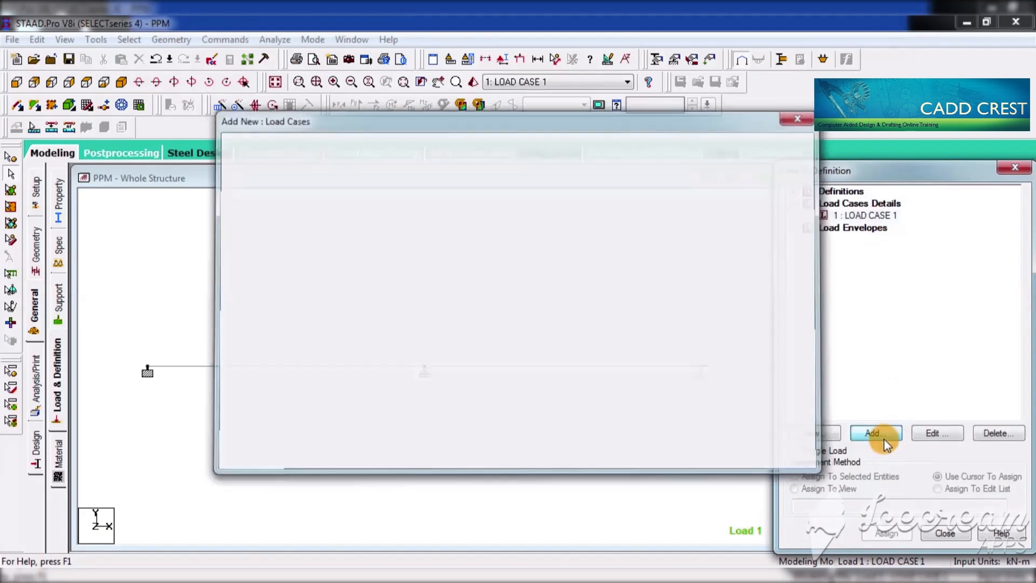
pyautogui.click(200, 111)
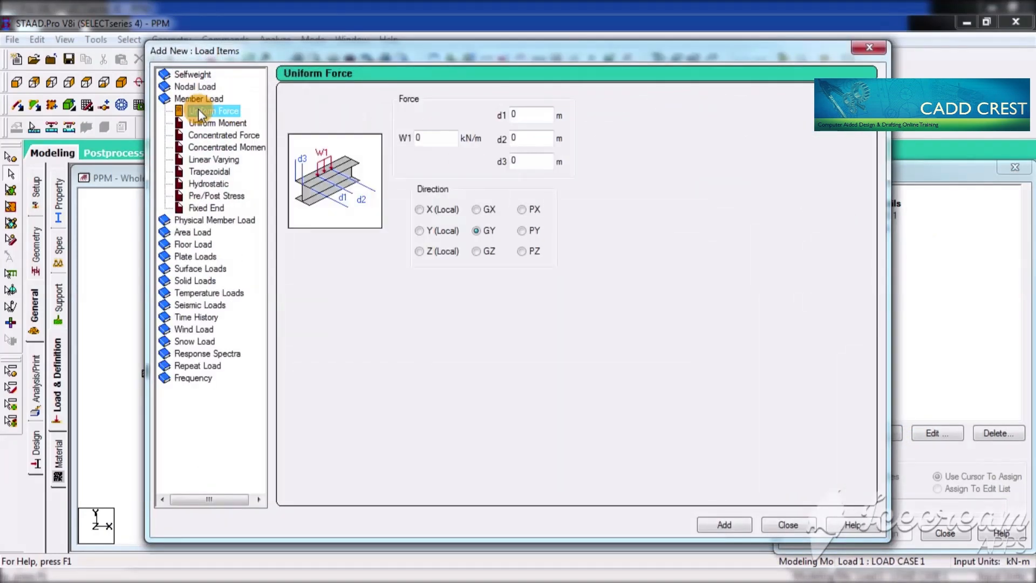
pyautogui.click(388, 134)
pyautogui.write('-10')
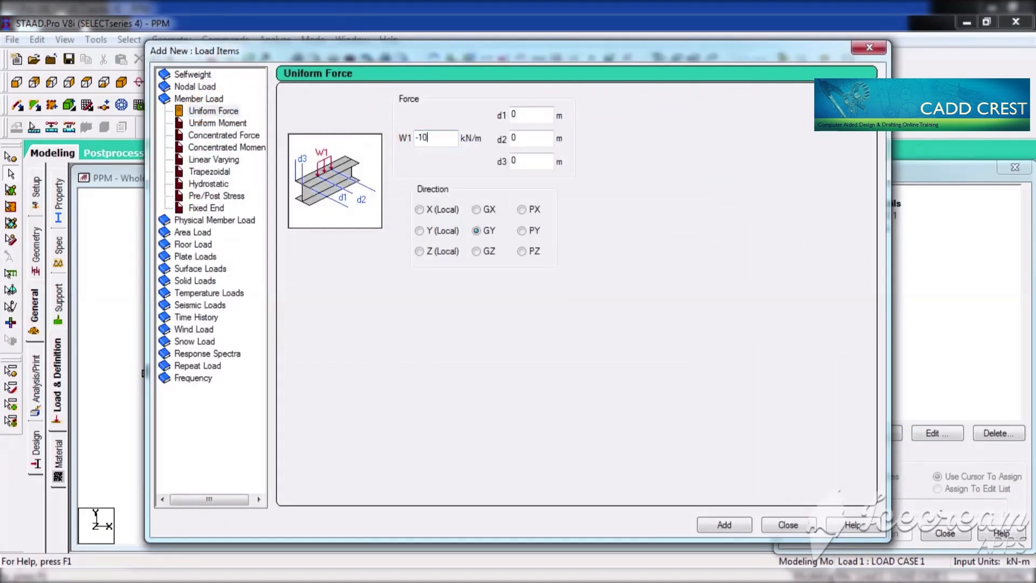
pyautogui.click(723, 524)
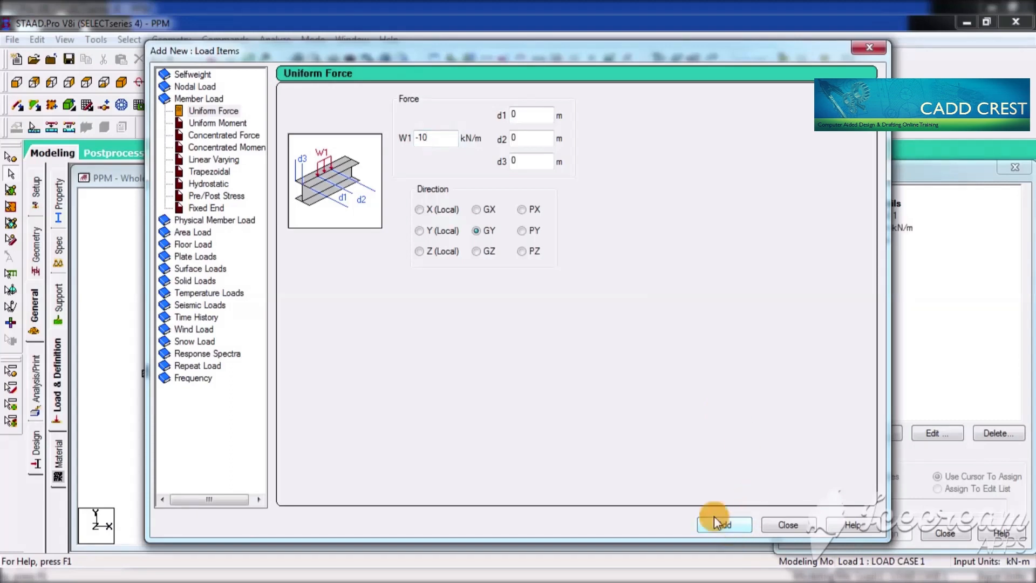
# - Add a concentrated member force of -5 kN in the GY direction to load case 1
pyautogui.click(225, 135)
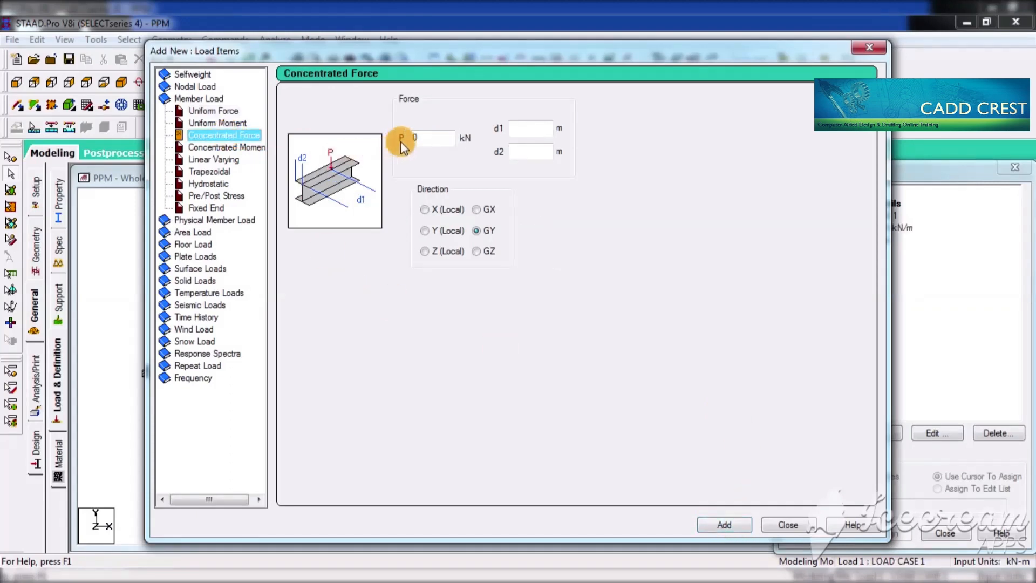
pyautogui.click(384, 138)
pyautogui.write('-5')
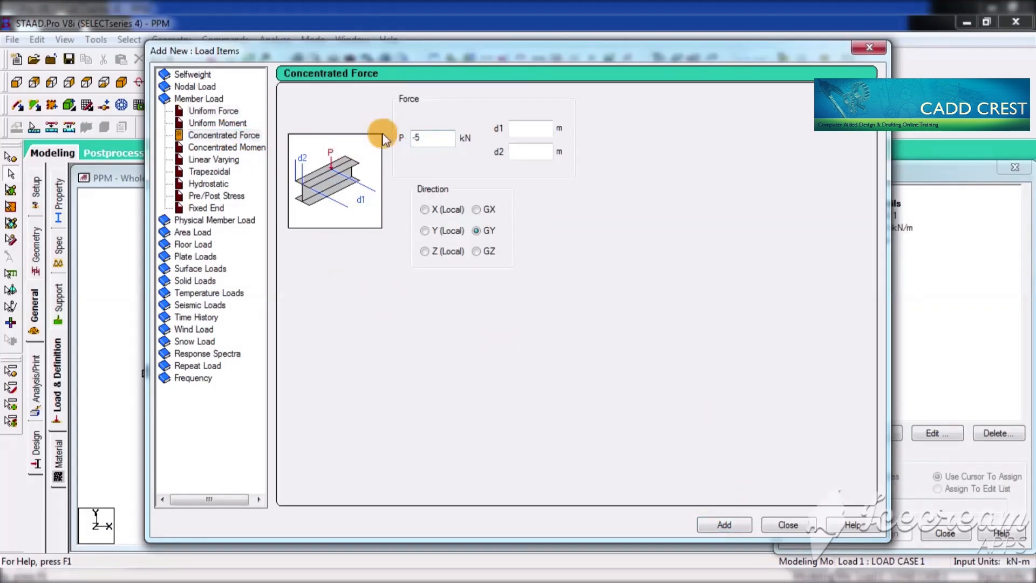
pyautogui.click(725, 524)
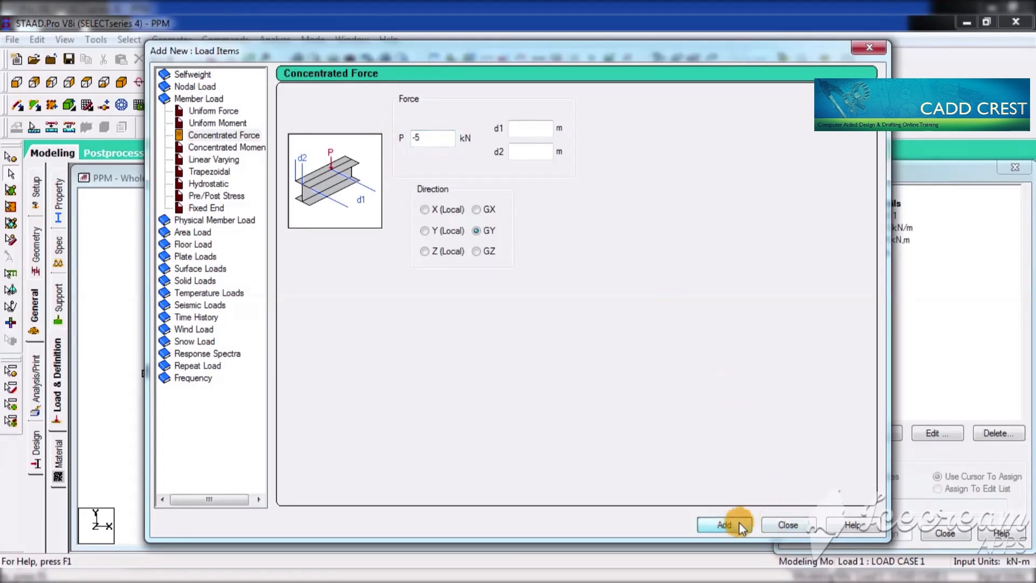
pyautogui.click(787, 524)
# - Assign the uniform -10 kN/m load to the first span, between the fixed and pinned supports
pyautogui.click(882, 228)
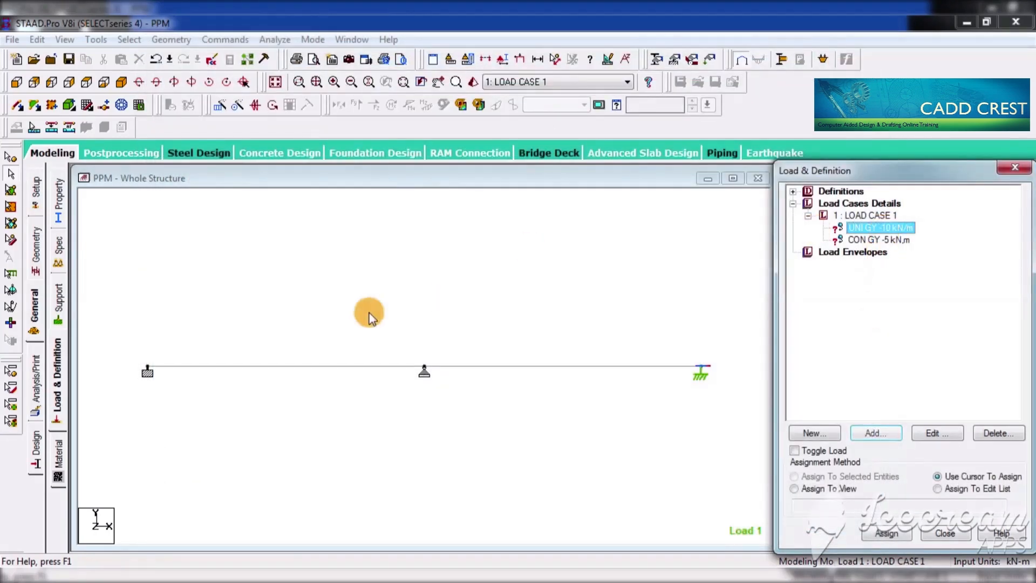
pyautogui.click(294, 371)
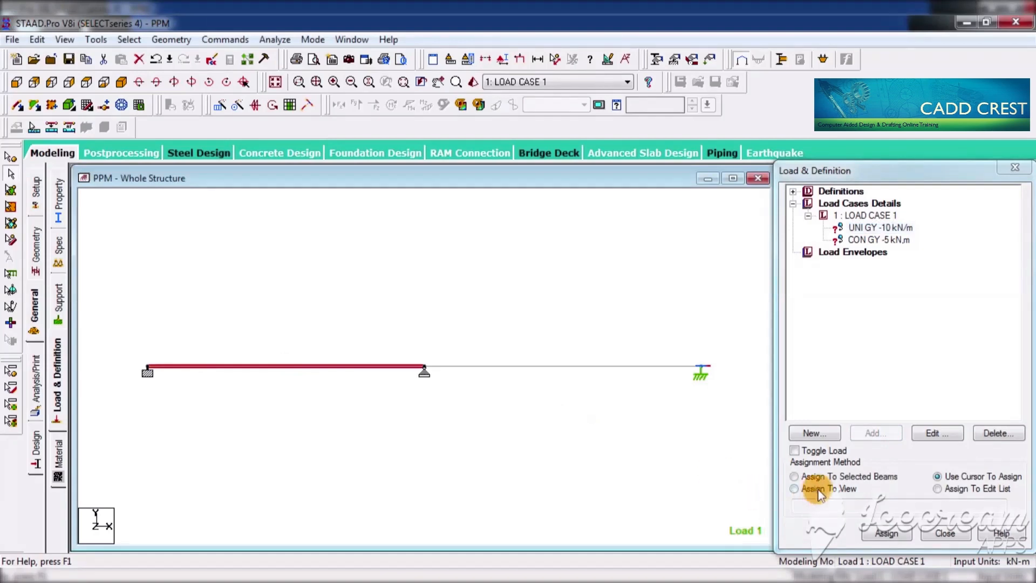
pyautogui.click(808, 477)
pyautogui.click(882, 542)
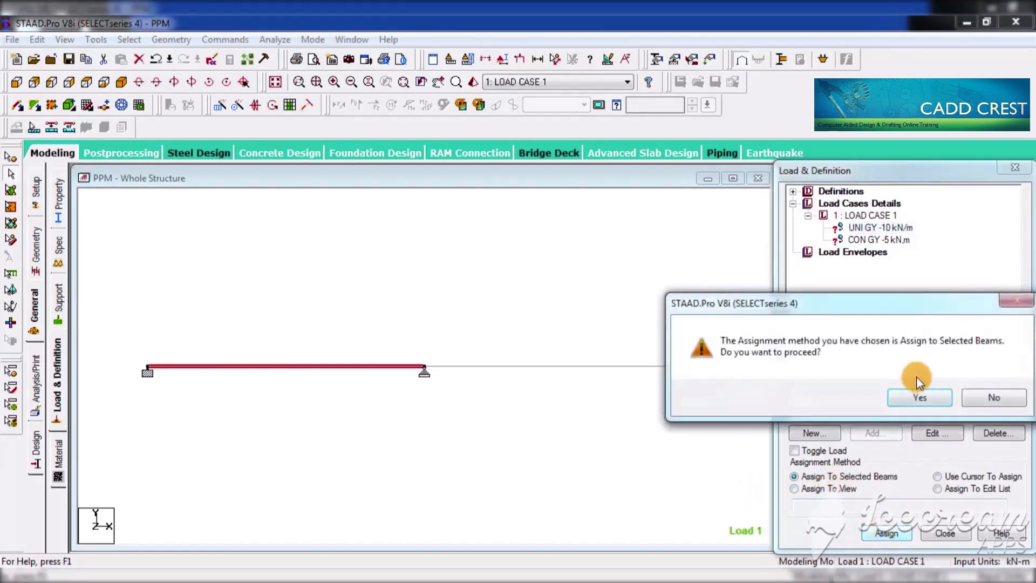
pyautogui.click(919, 397)
# - Assign the concentrated -5 kN load to the second span, between the pinned and Fixed But supports
pyautogui.click(881, 240)
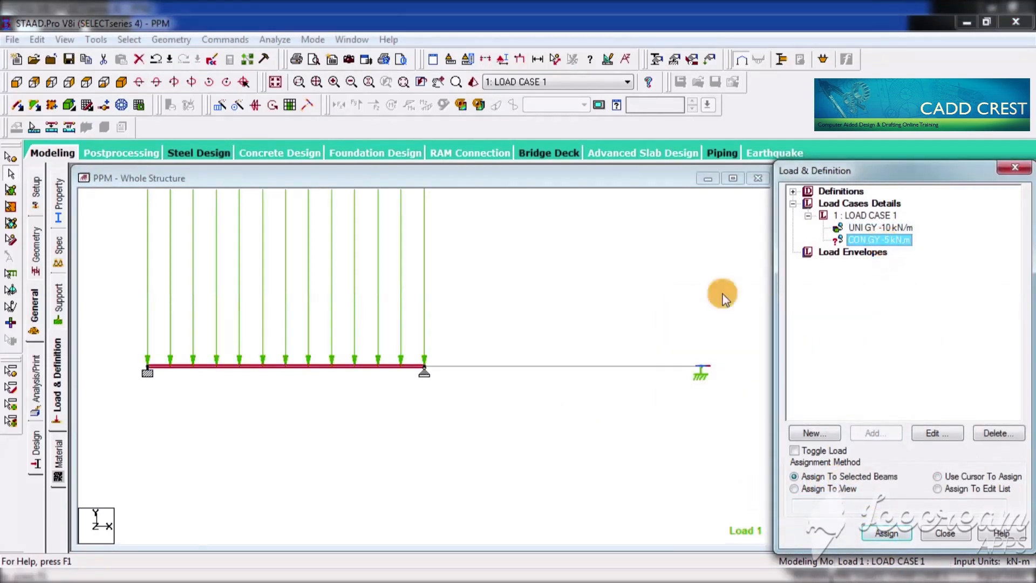
pyautogui.click(585, 366)
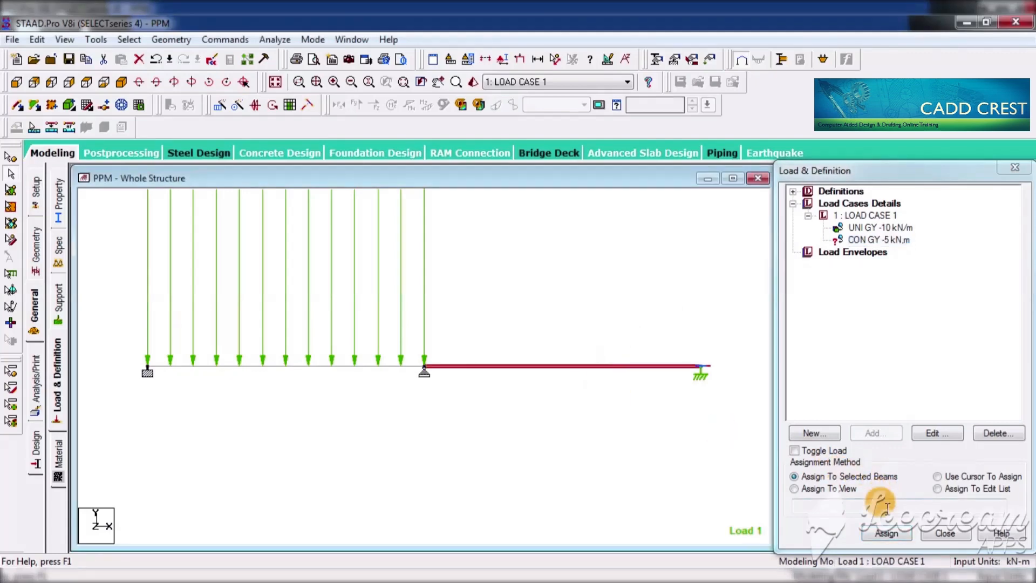
pyautogui.click(885, 532)
pyautogui.click(927, 398)
pyautogui.click(487, 415)
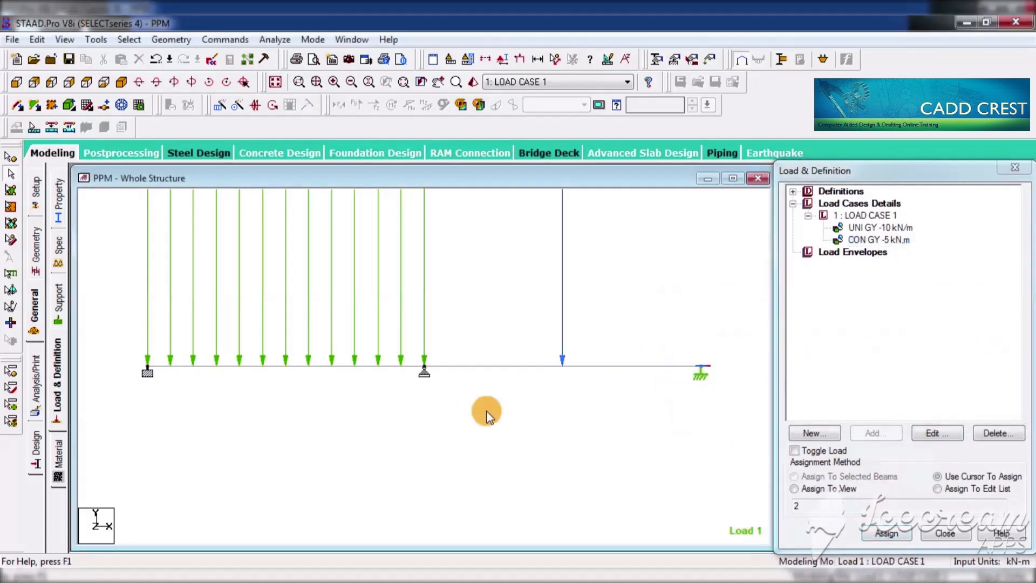
# - Make diagram scale changes apply immediately and set the point force load scale to 6 kN per m
pyautogui.rightClick(486, 415)
pyautogui.click(526, 338)
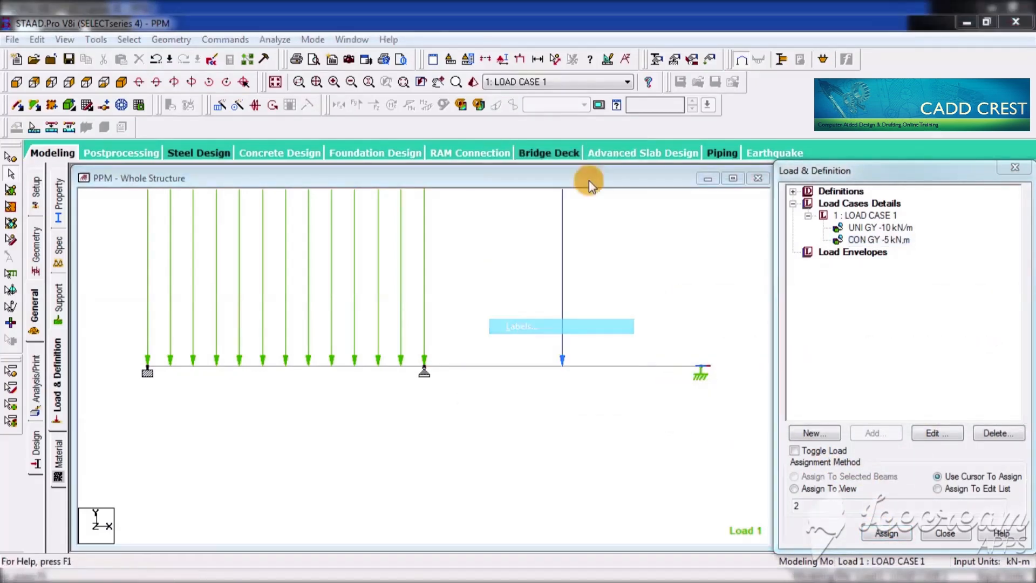
pyautogui.click(580, 97)
pyautogui.moveTo(565, 59); pyautogui.dragTo(847, 55)
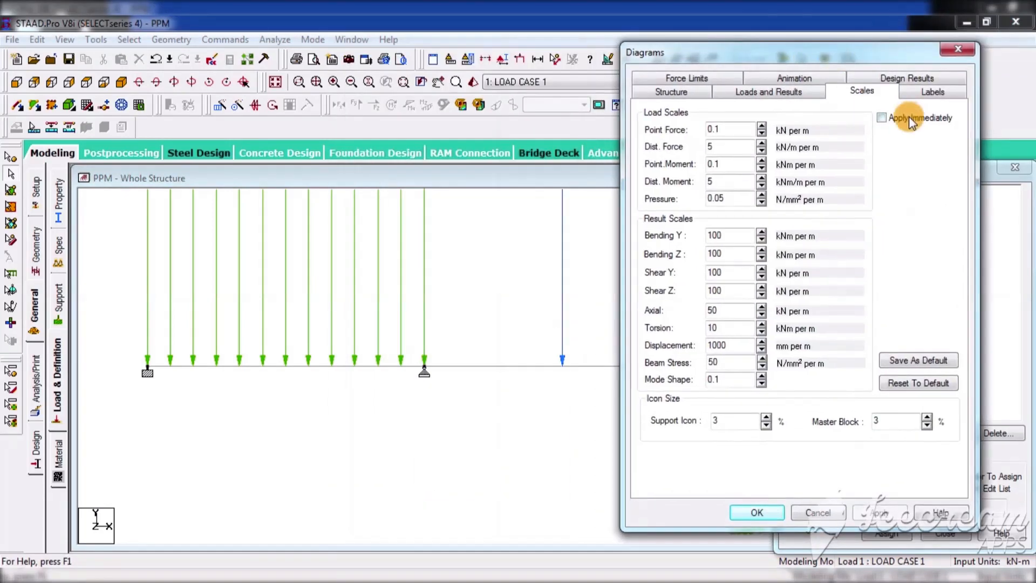
pyautogui.click(882, 117)
pyautogui.click(761, 125)
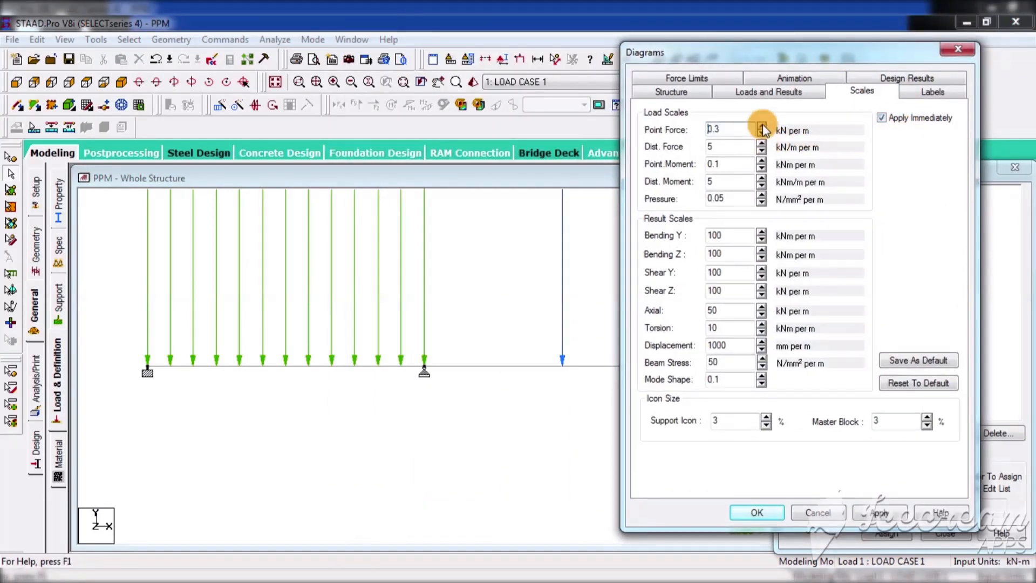
pyautogui.click(762, 126)
pyautogui.click(761, 126)
# - Set the distributed force load scale to 20 kN/m per m and accept the diagram settings
pyautogui.click(761, 143)
pyautogui.click(762, 143)
pyautogui.click(761, 143)
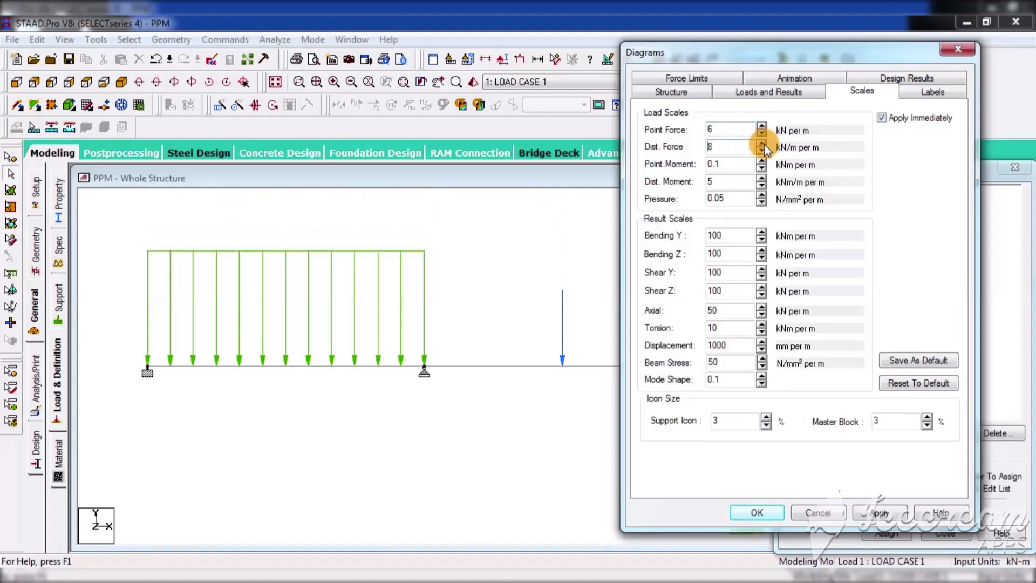
pyautogui.click(761, 143)
pyautogui.click(761, 143)
pyautogui.click(761, 143)
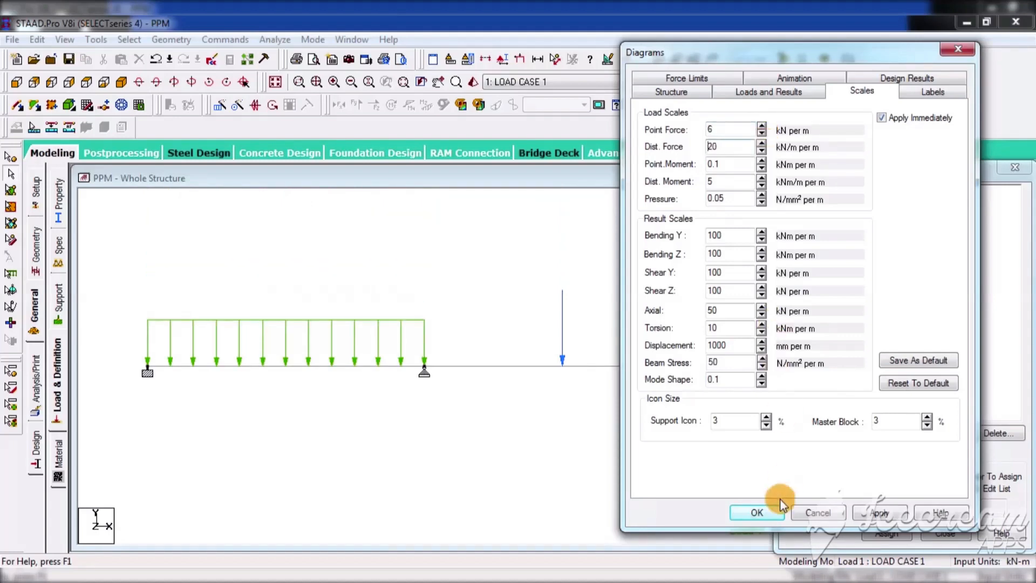
pyautogui.click(756, 511)
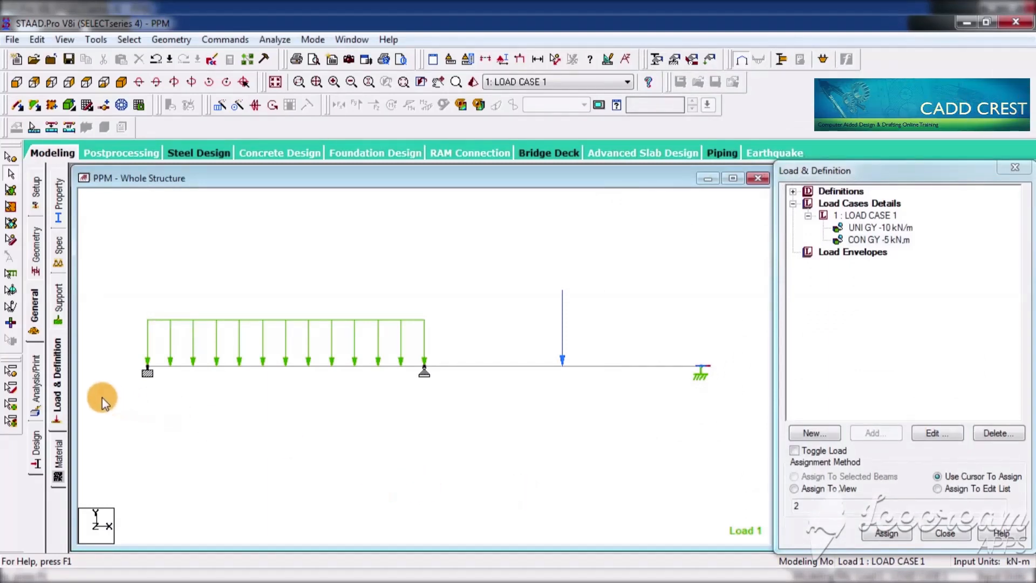
# - Add a Perform Analysis command with the No Print option
pyautogui.click(38, 394)
pyautogui.click(487, 461)
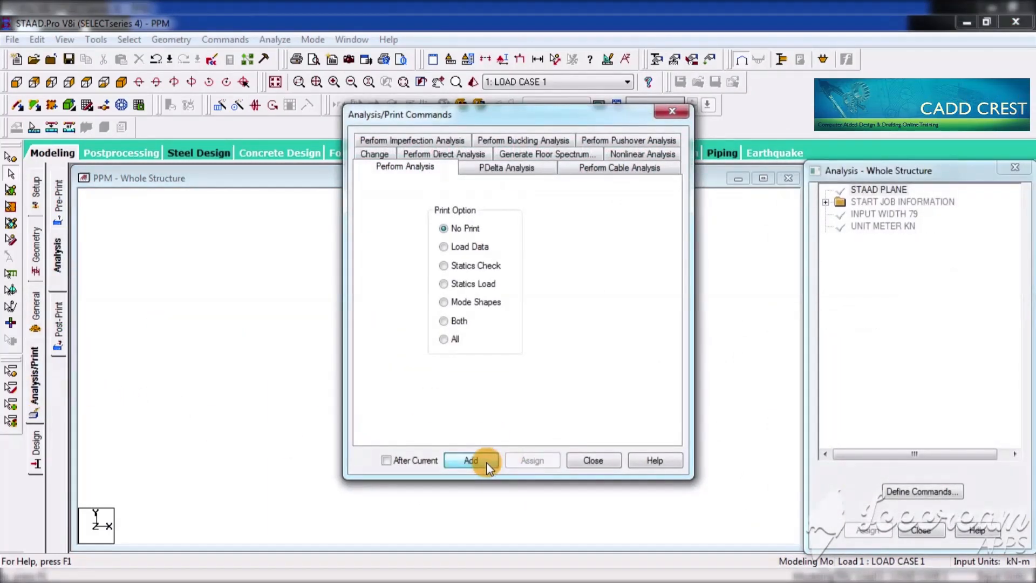
pyautogui.click(591, 464)
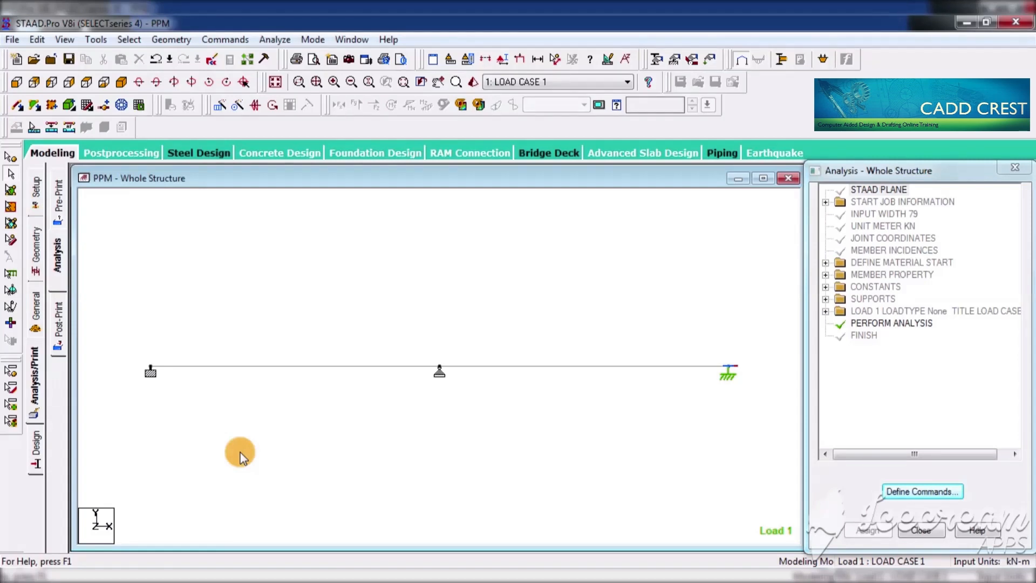
# - Run the analysis of the beam model, saving the modified structure first
pyautogui.click(272, 41)
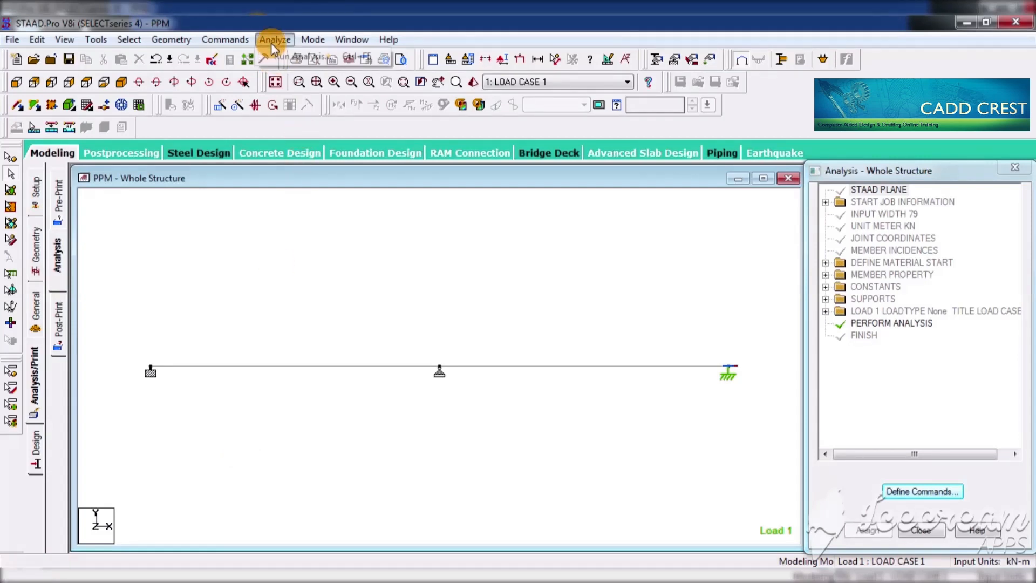
pyautogui.click(282, 56)
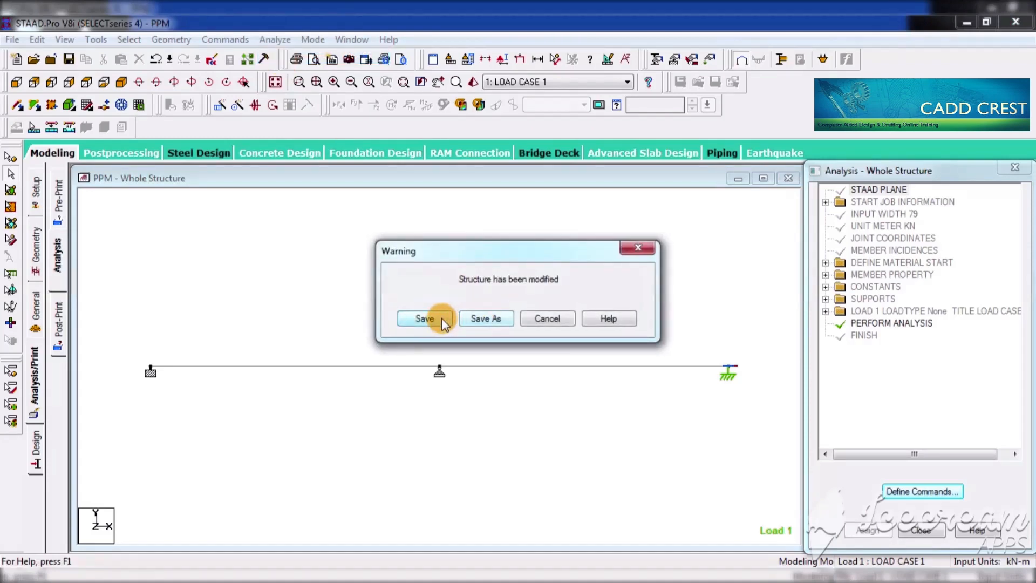
pyautogui.click(425, 318)
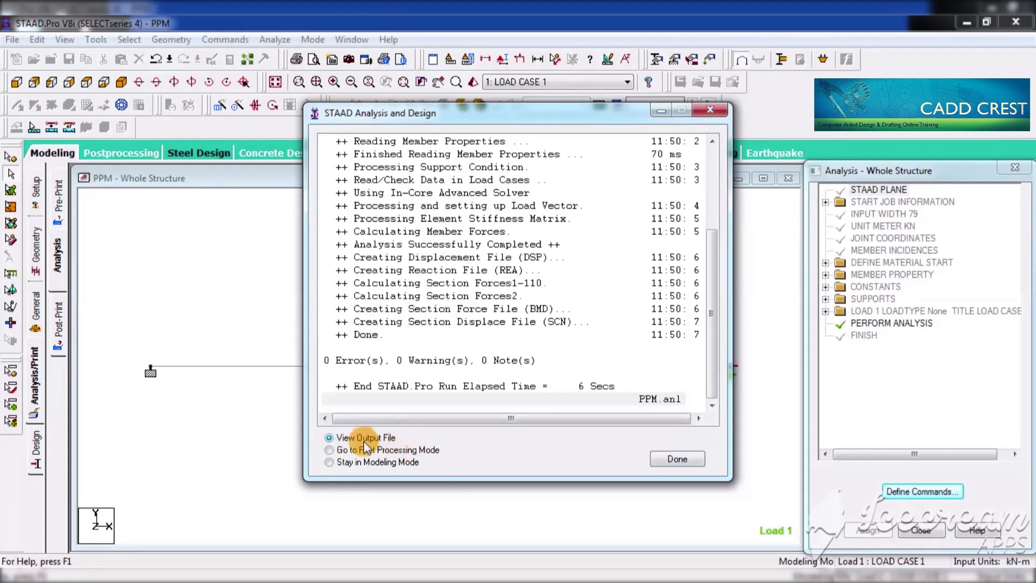
# - Go to Post Processing Mode from the finished analysis and accept the results setup with LOAD CASE 1 selected
pyautogui.click(340, 451)
pyautogui.click(678, 457)
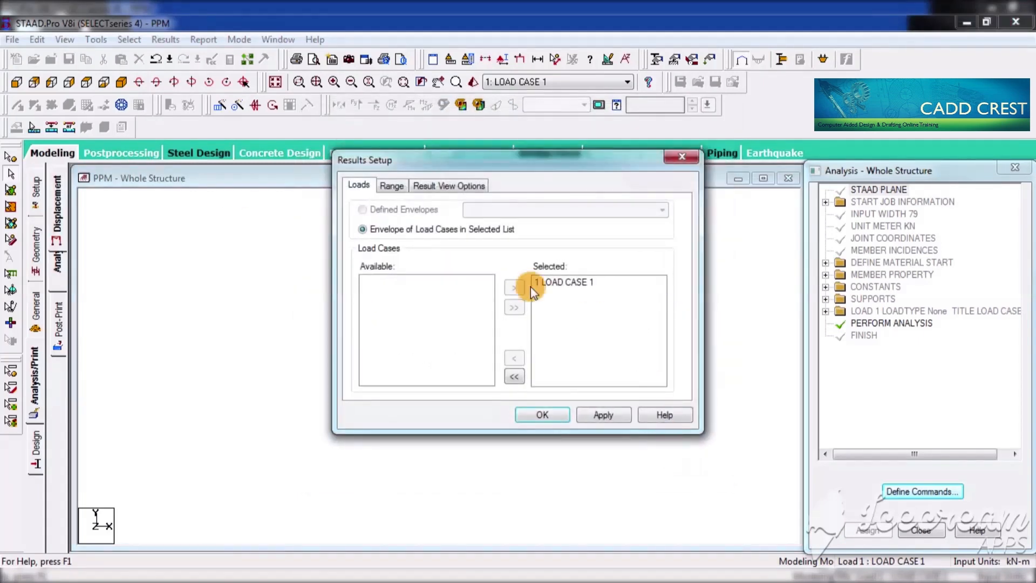
pyautogui.click(539, 416)
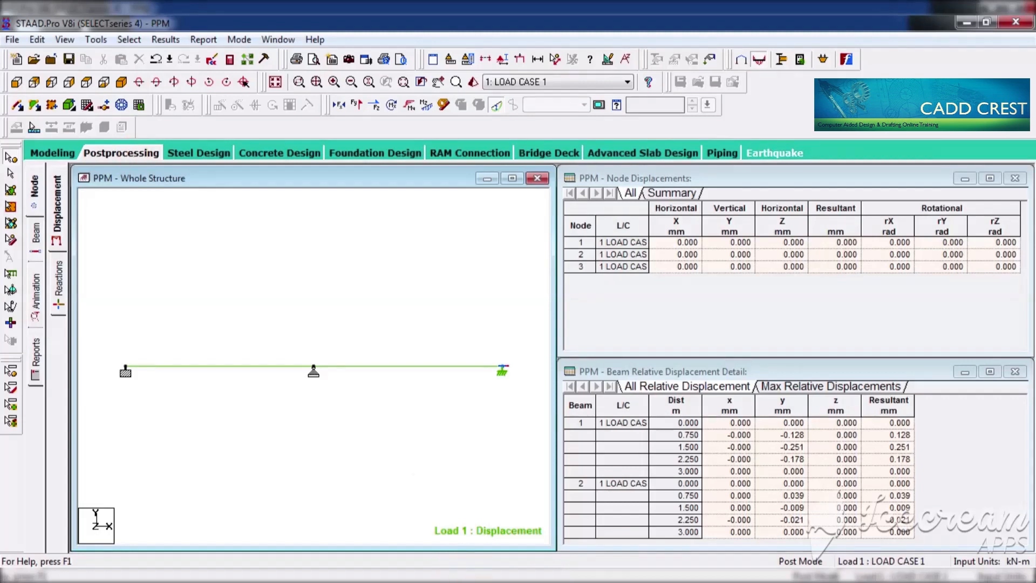
# - Switch to the Notepad notes, add the line "GRAPHICAL & TABULAR" below the analysis results line, and minimize Notepad
pyautogui.hotkey('alt', 'Tab')
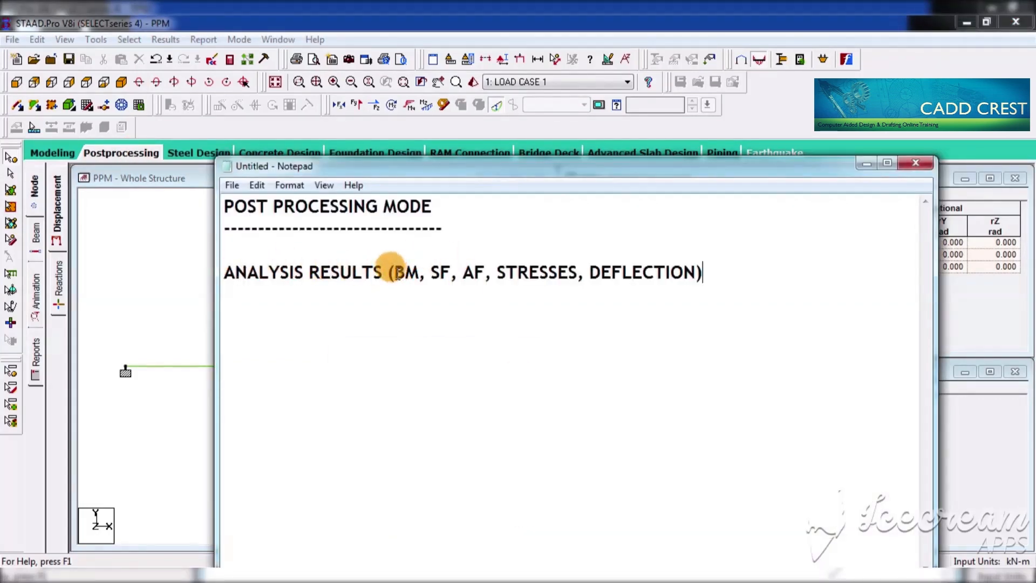
pyautogui.moveTo(394, 279); pyautogui.dragTo(717, 274)
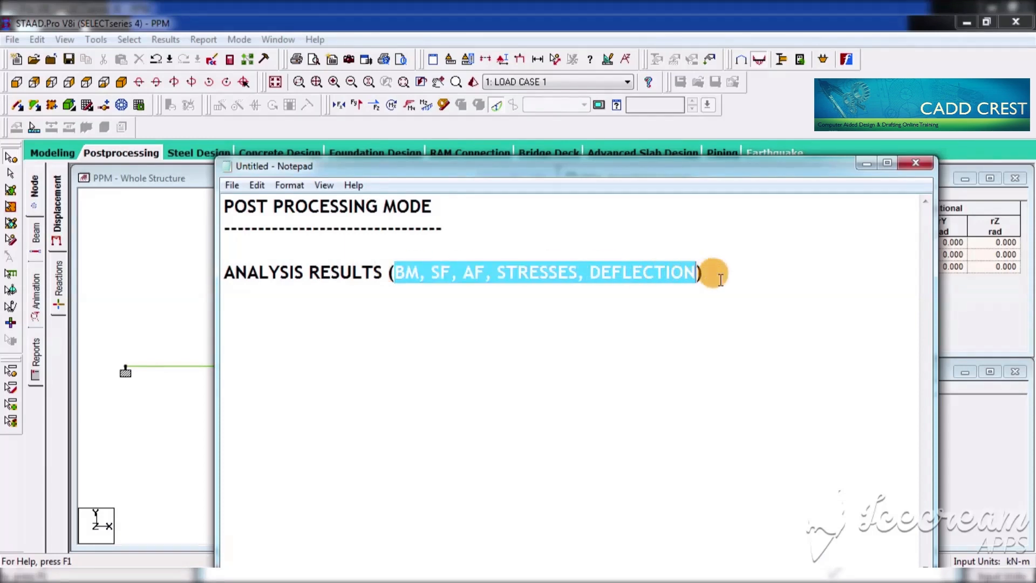
pyautogui.click(717, 274)
pyautogui.press('Return')
pyautogui.press('Return')
pyautogui.write('G')
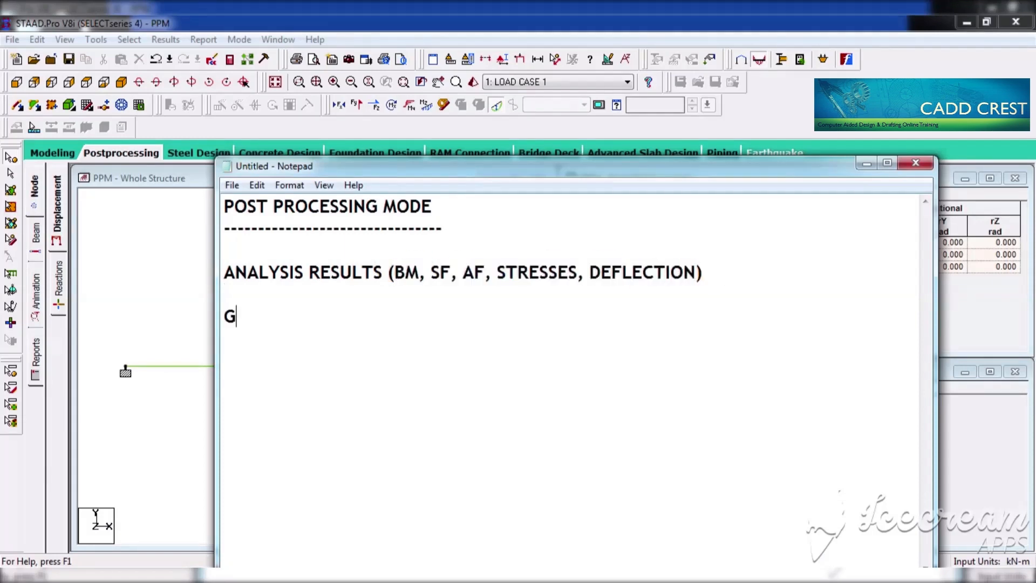
pyautogui.write('RAPHIC')
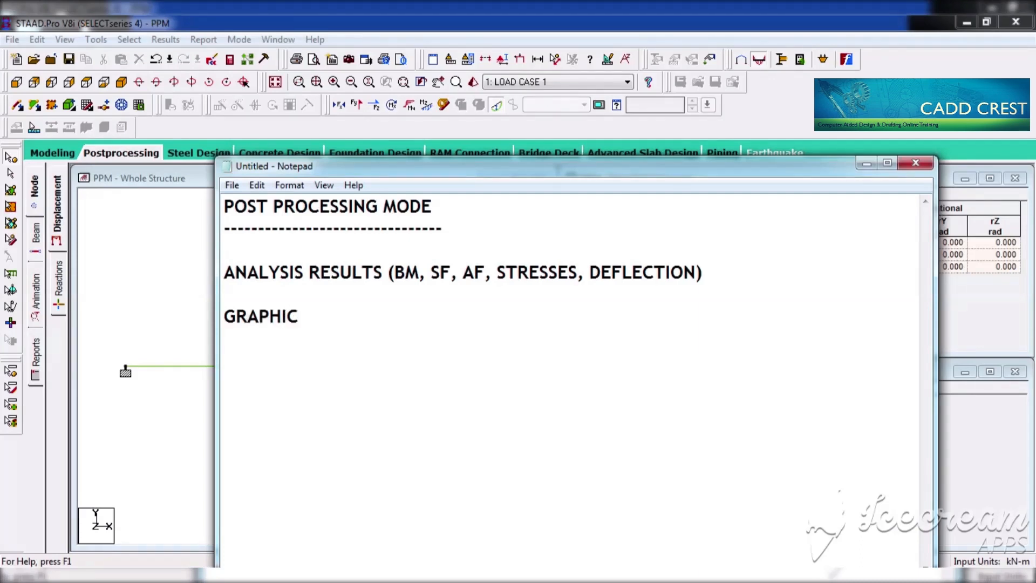
pyautogui.write('AL & TABULAR')
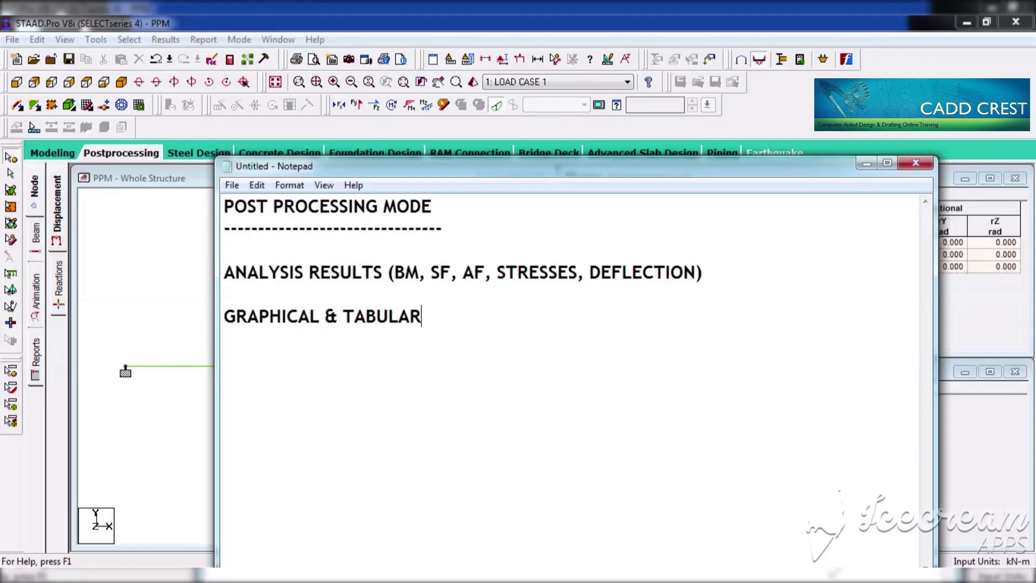
pyautogui.hotkey('alt', 'space')
pyautogui.press('n')
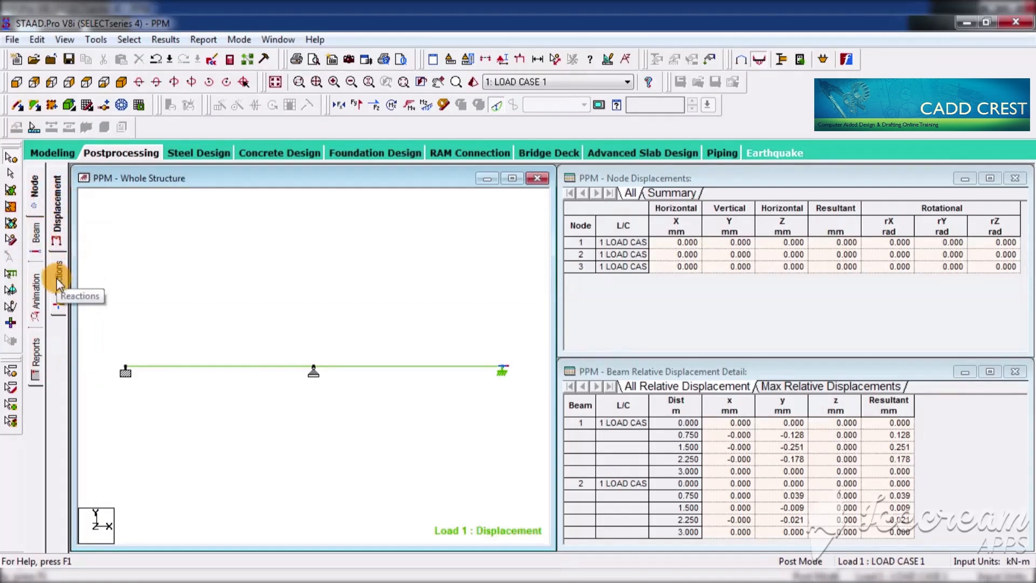
# - Look through the beam forces, animation and report result pages, dismissing their setup dialogs, and return to the node displacement results
pyautogui.click(36, 244)
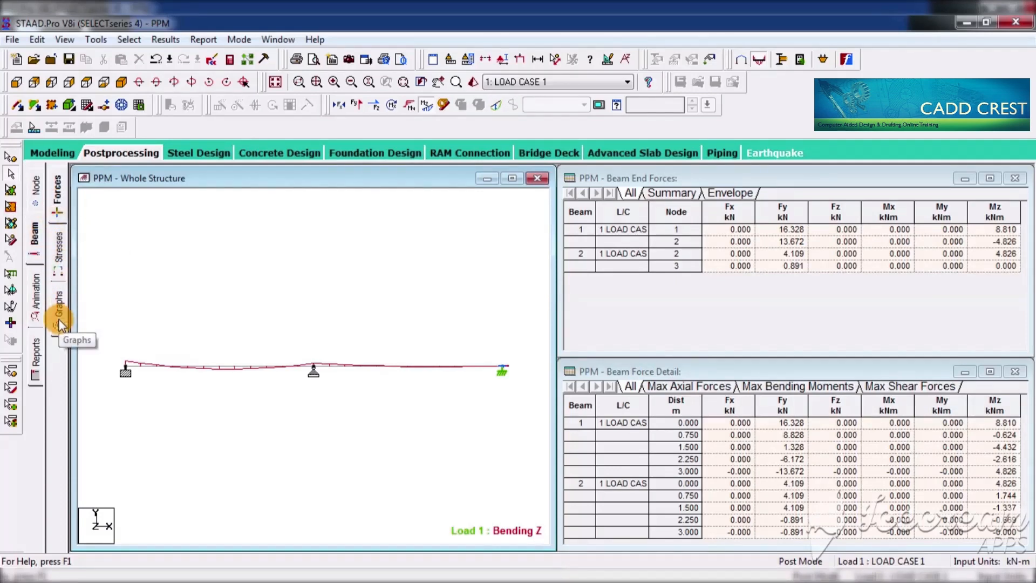
pyautogui.click(36, 291)
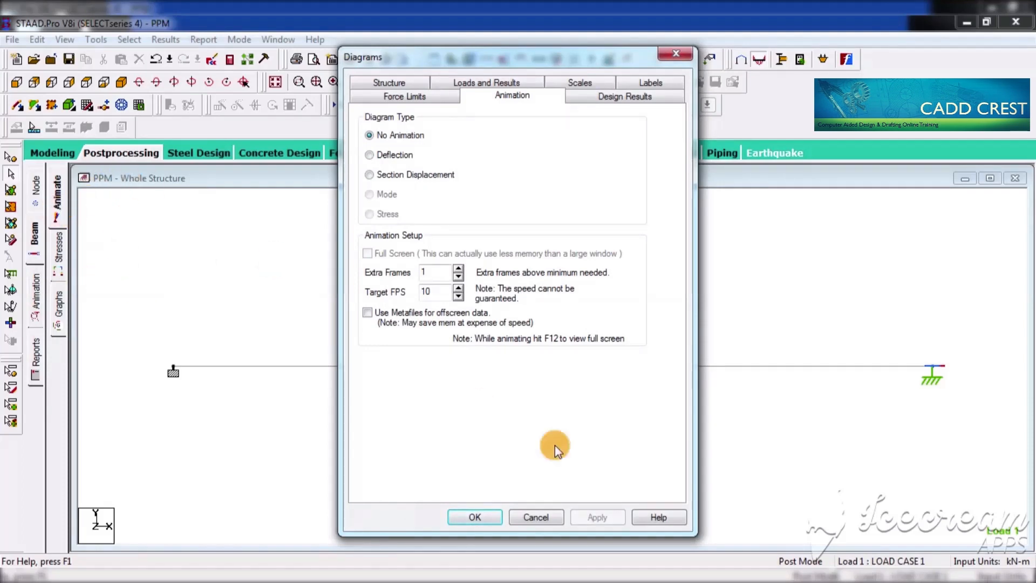
pyautogui.click(531, 516)
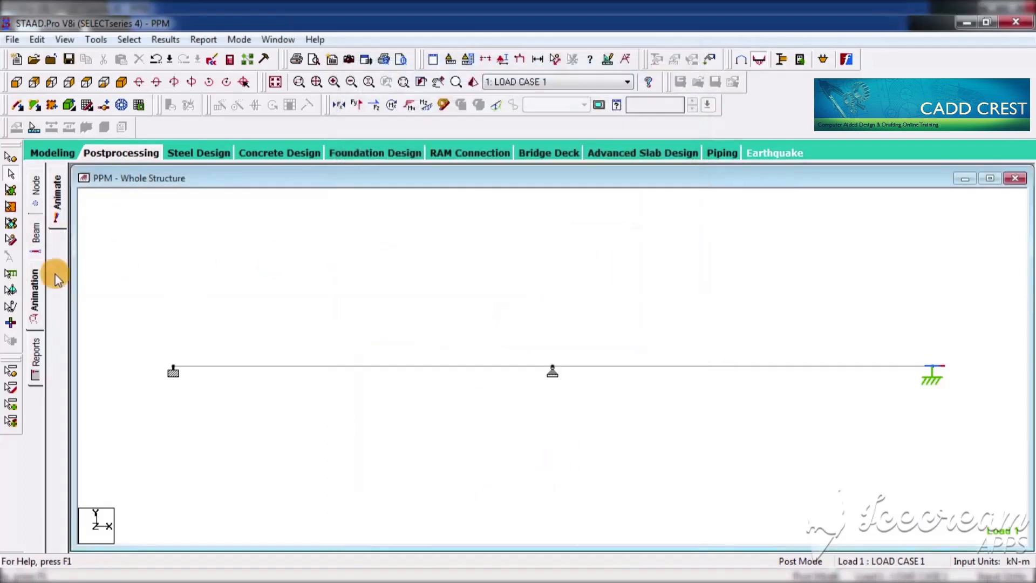
pyautogui.click(37, 351)
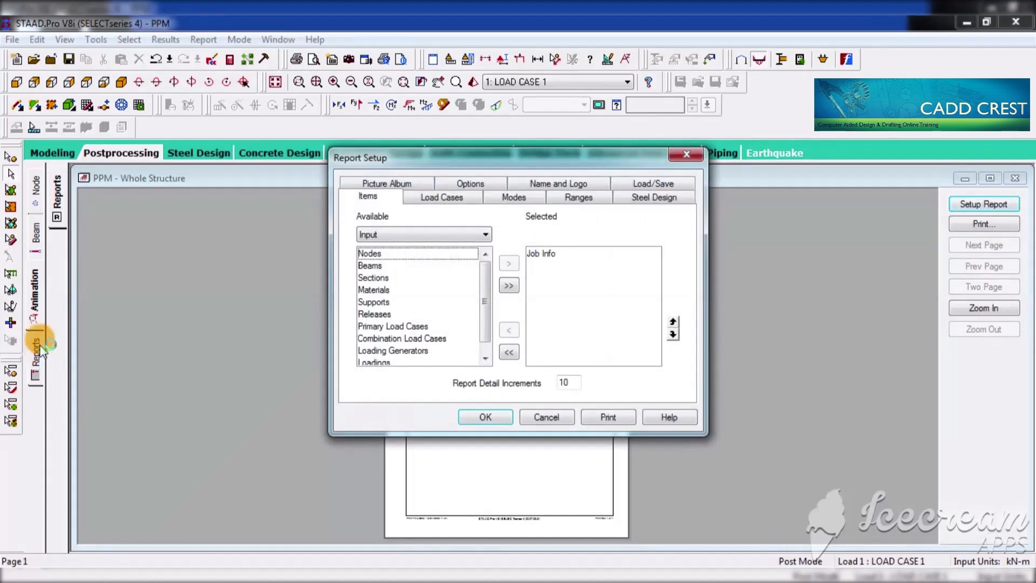
pyautogui.click(553, 421)
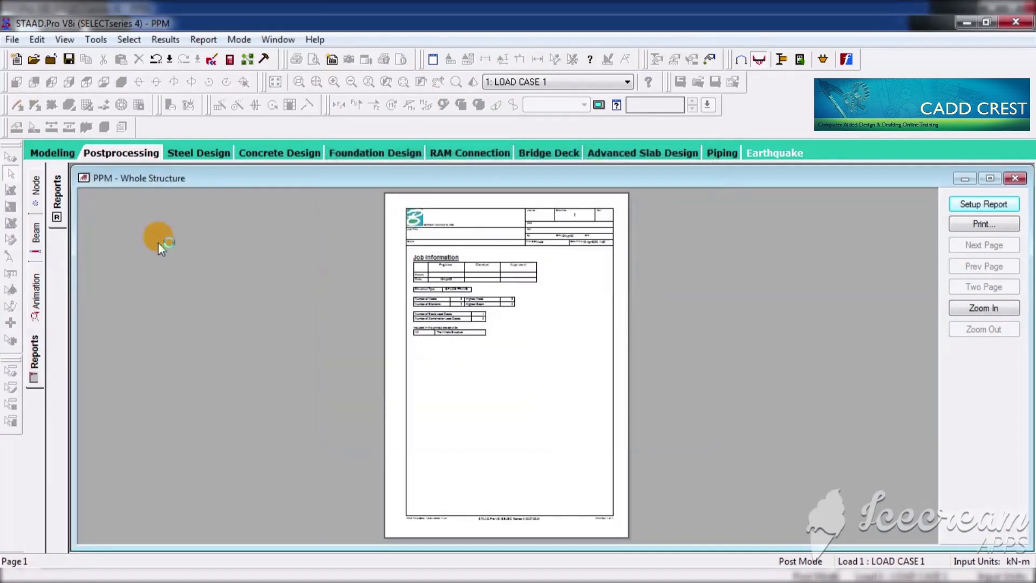
pyautogui.click(37, 189)
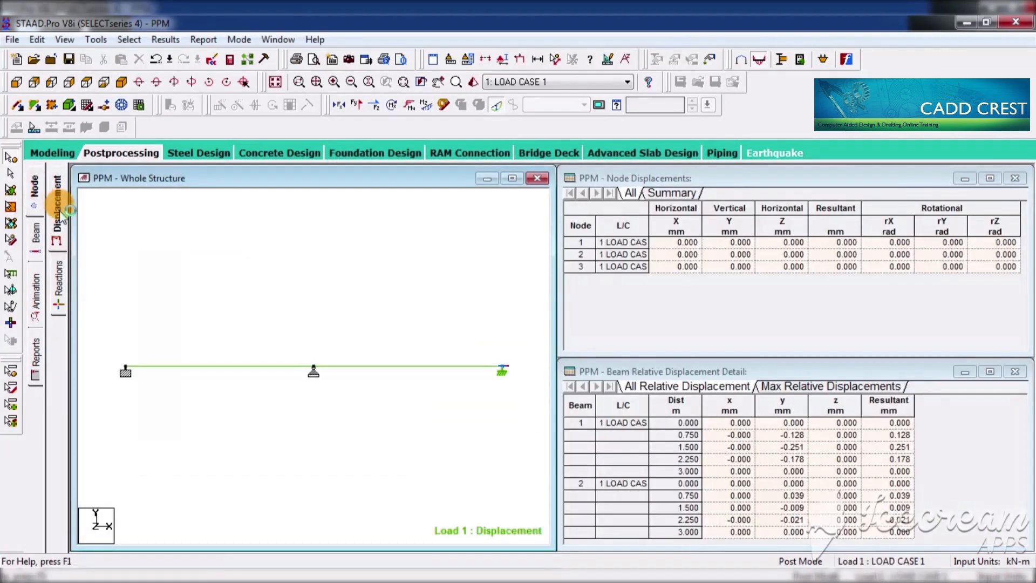
pyautogui.click(60, 213)
pyautogui.click(62, 214)
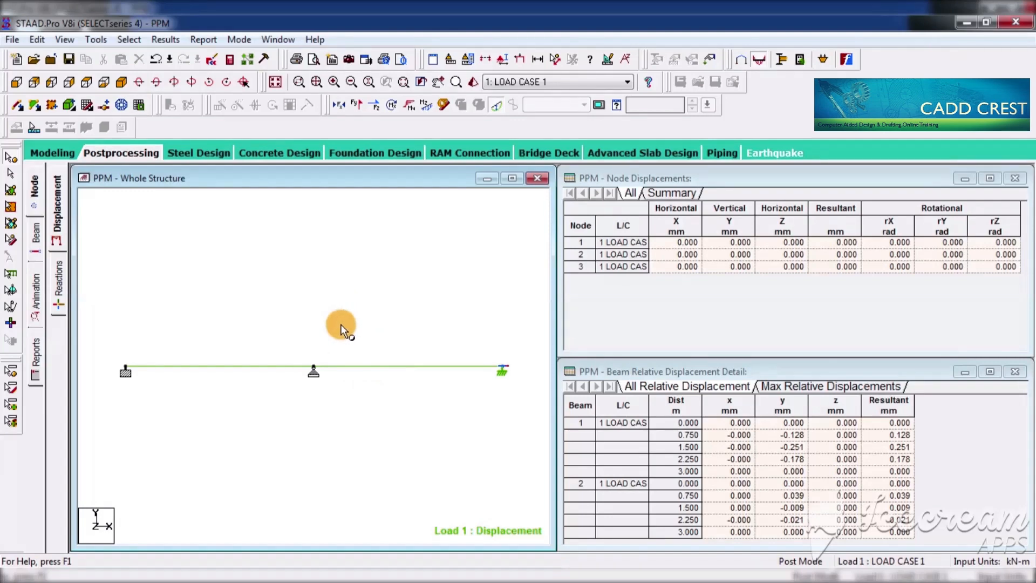
# - Toggle the section displacement diagram off and on twice to compare it with the undeformed beam
pyautogui.click(498, 106)
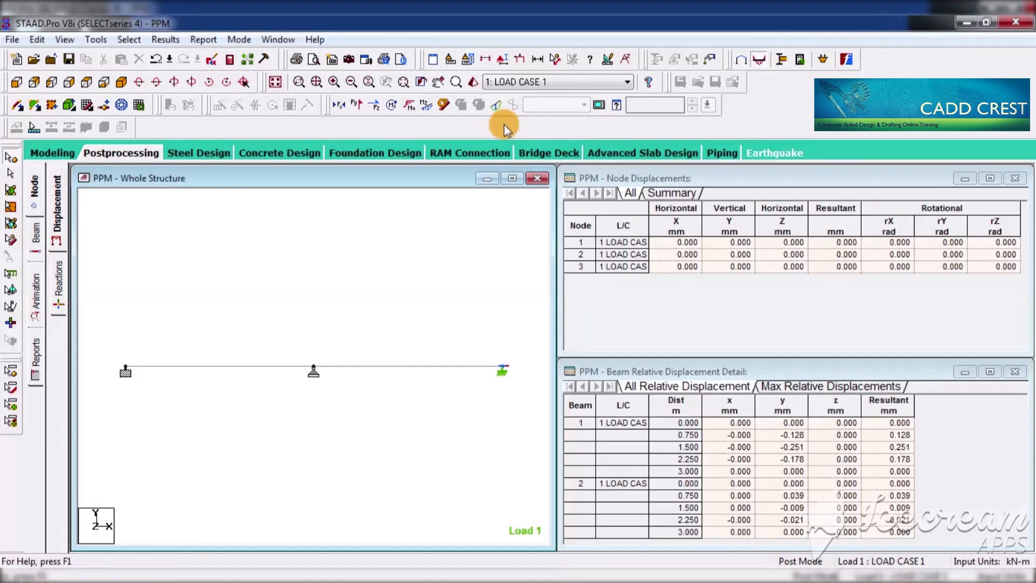
pyautogui.click(496, 106)
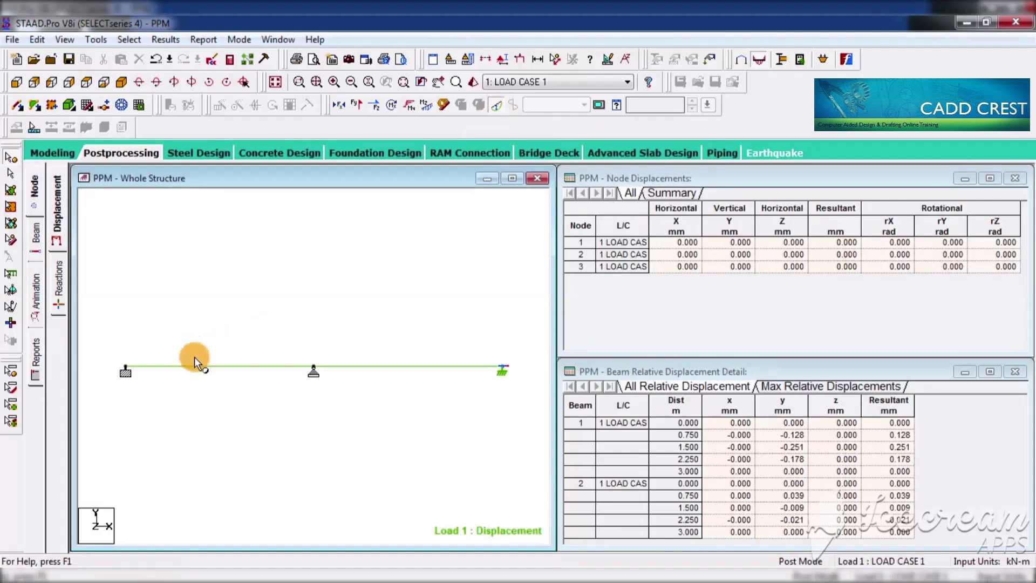
pyautogui.click(501, 105)
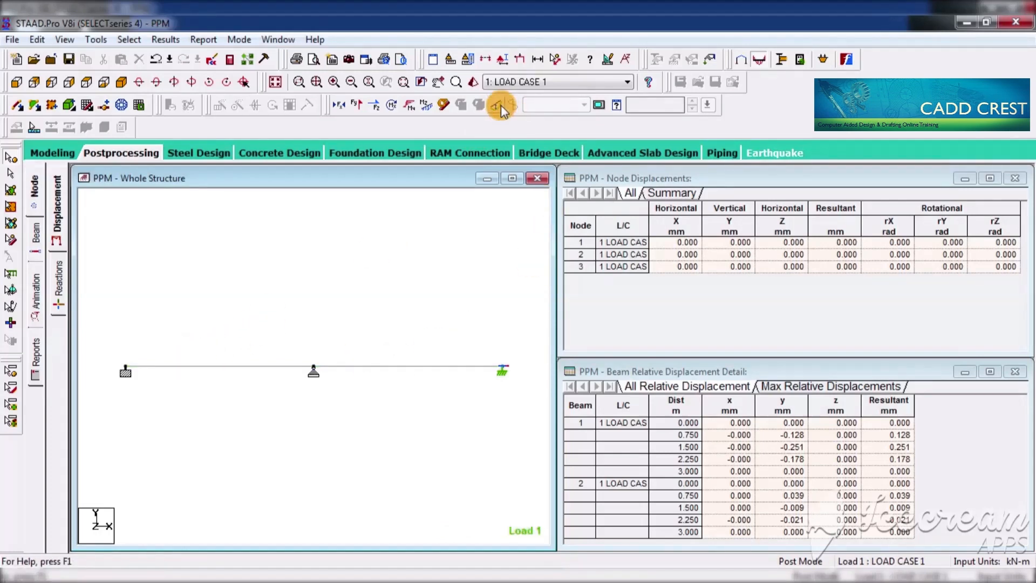
pyautogui.click(501, 106)
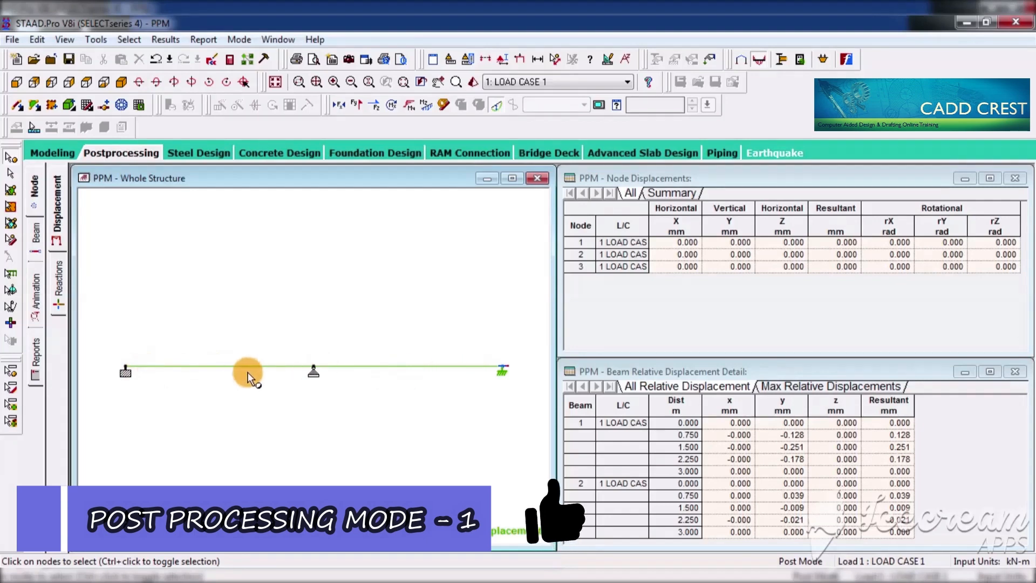
# - Set the displacement result scale to 1 mm per m in the diagram settings and make scale changes apply immediately
pyautogui.rightClick(455, 281)
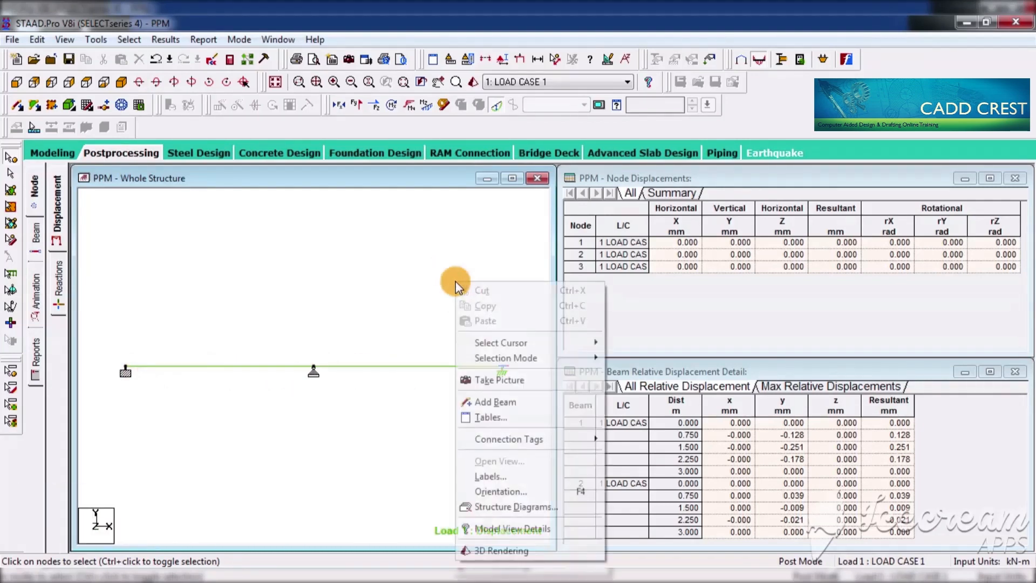
pyautogui.click(500, 477)
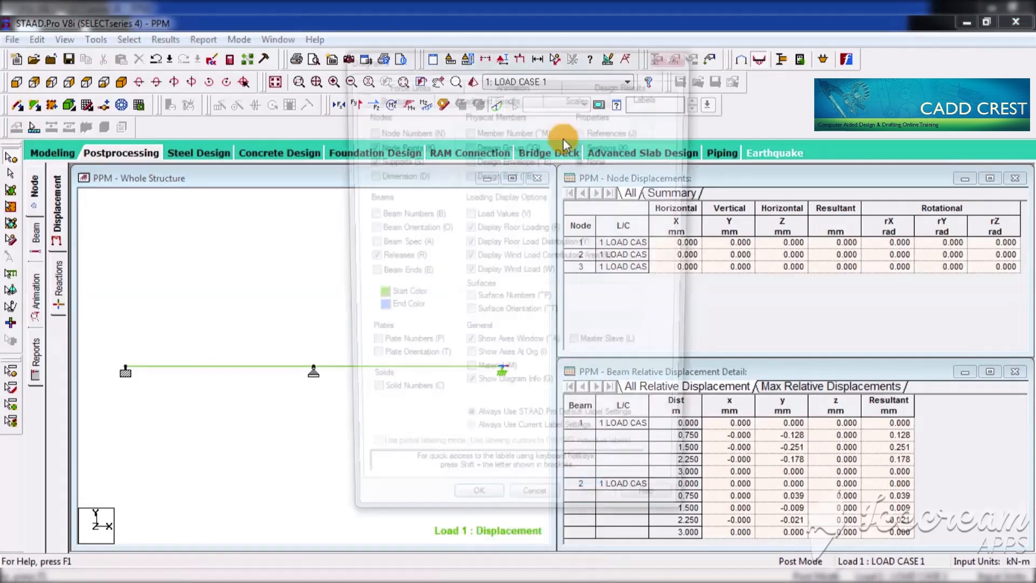
pyautogui.click(583, 99)
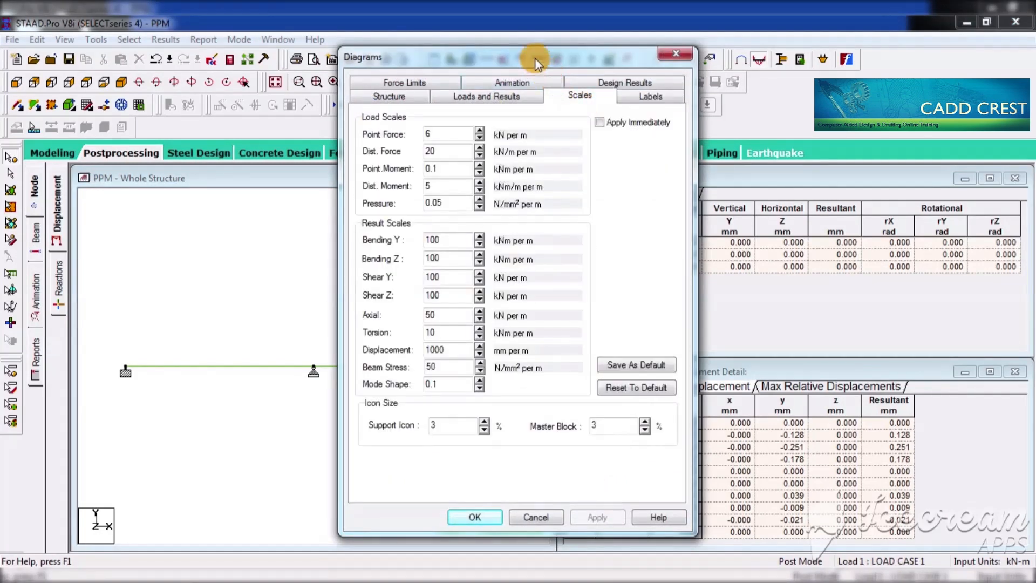
pyautogui.moveTo(551, 59); pyautogui.dragTo(785, 65)
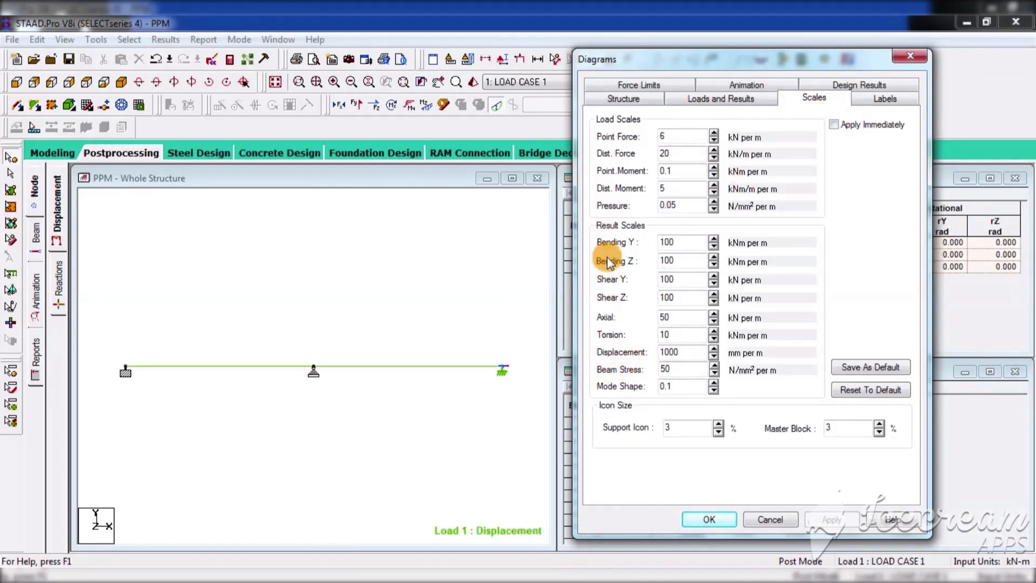
pyautogui.click(689, 353)
pyautogui.press('BackSpace')
pyautogui.press('BackSpace')
pyautogui.press('BackSpace')
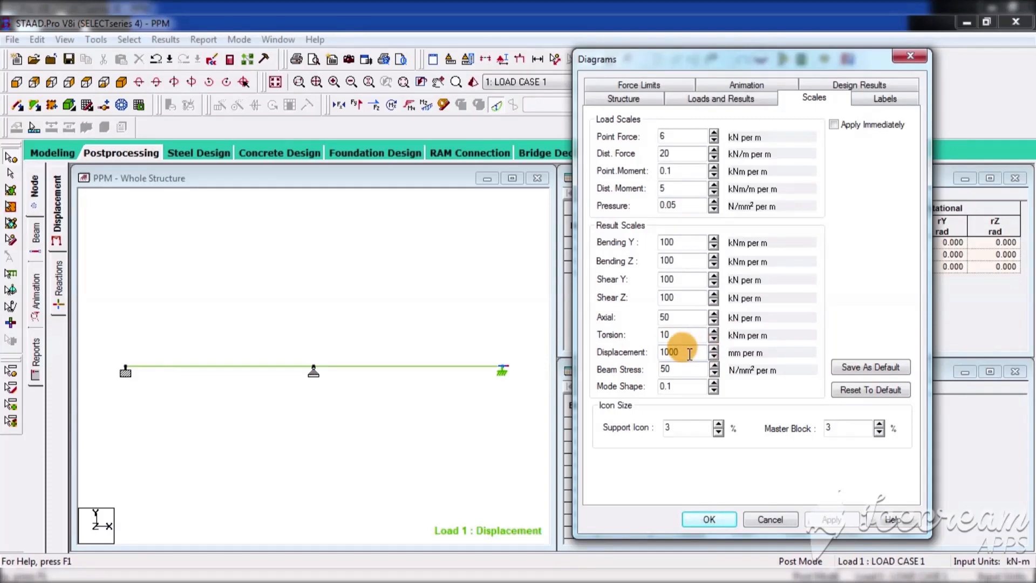
pyautogui.click(834, 126)
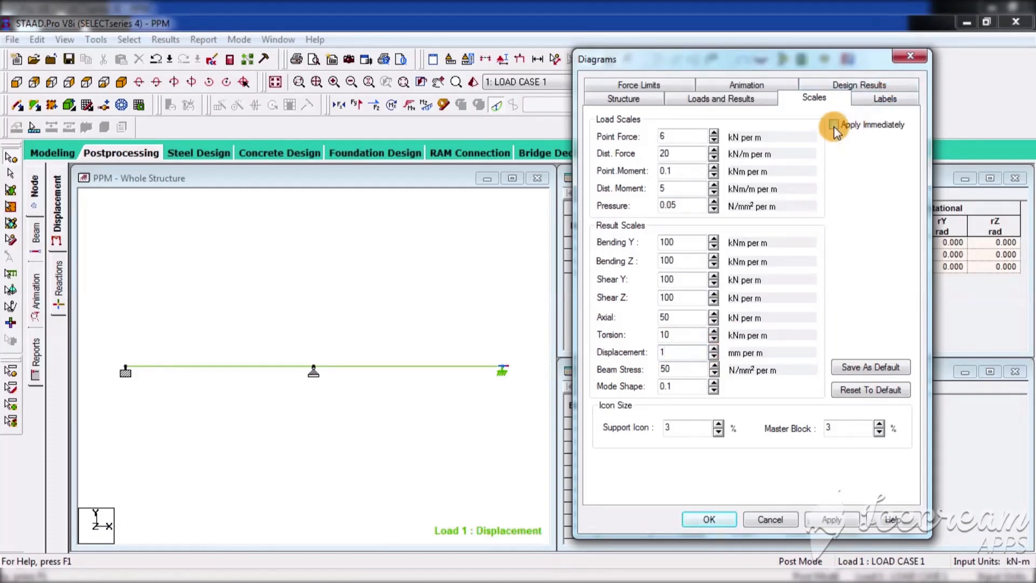
# - Adjust the displacement result scale to 0.3 mm per m and accept the diagram settings
pyautogui.click(714, 349)
pyautogui.click(713, 349)
pyautogui.click(714, 349)
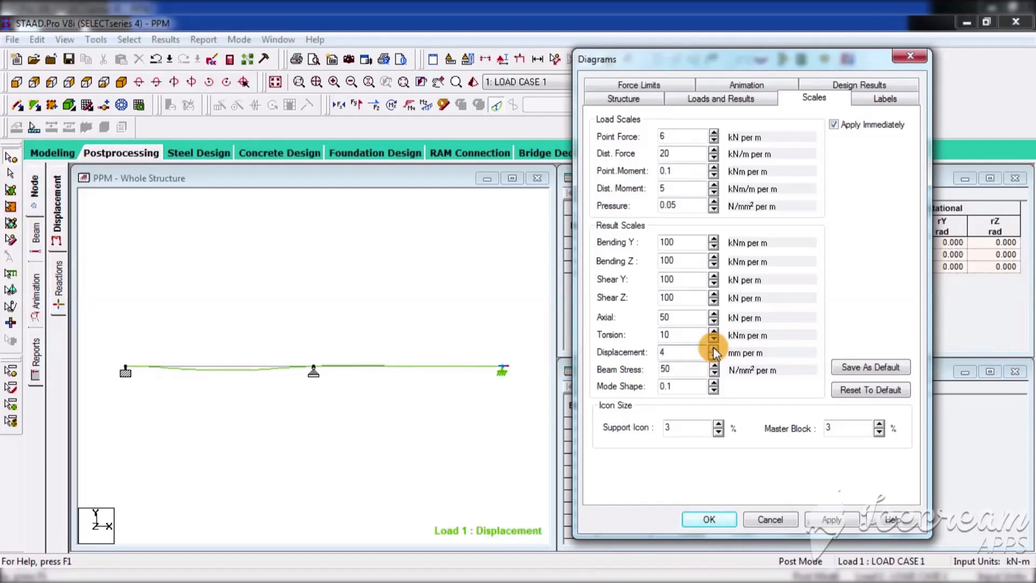
pyautogui.click(715, 357)
pyautogui.click(715, 357)
pyautogui.click(715, 357)
pyautogui.click(716, 357)
pyautogui.click(715, 357)
pyautogui.click(715, 357)
pyautogui.click(715, 357)
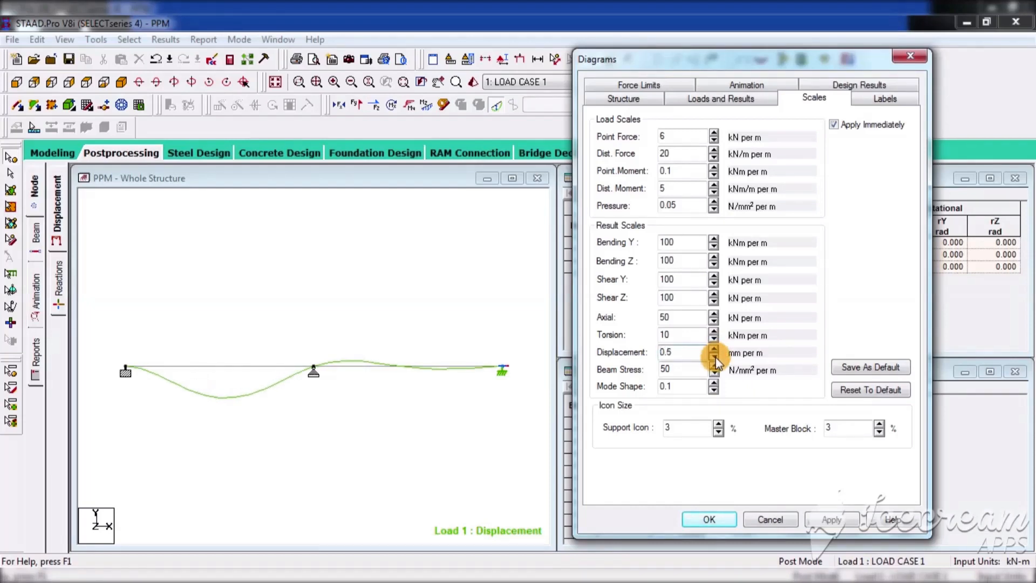
pyautogui.click(715, 357)
pyautogui.click(715, 357)
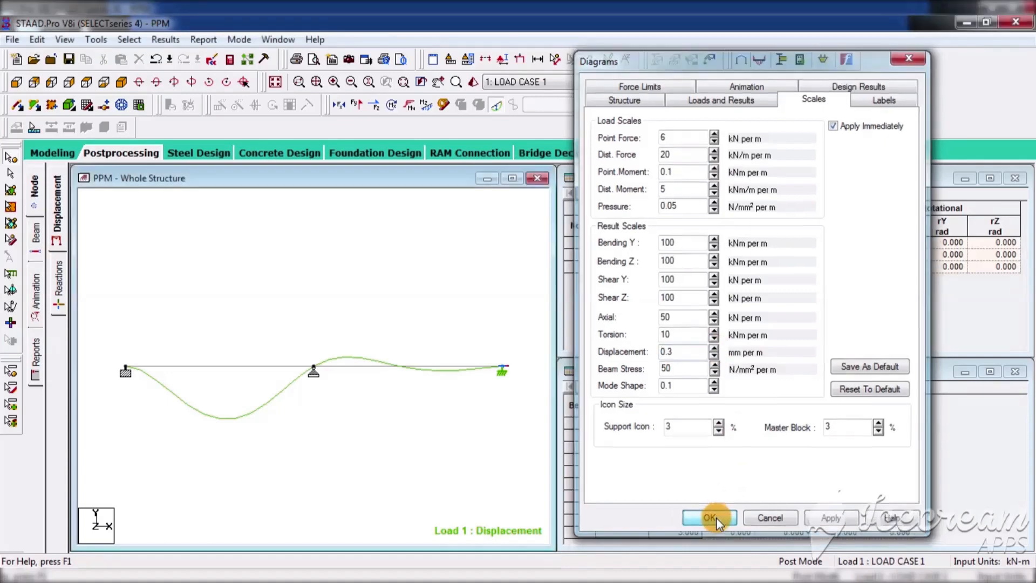
pyautogui.click(717, 517)
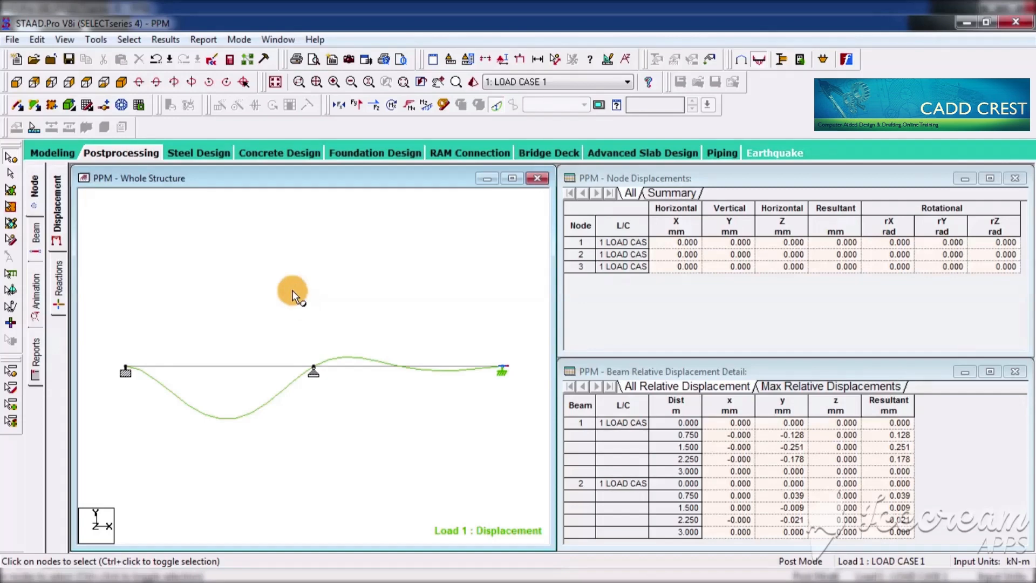
# - Annotate the displacement diagram of the whole structure with the Max Resultant displacement values for all beams
pyautogui.click(164, 40)
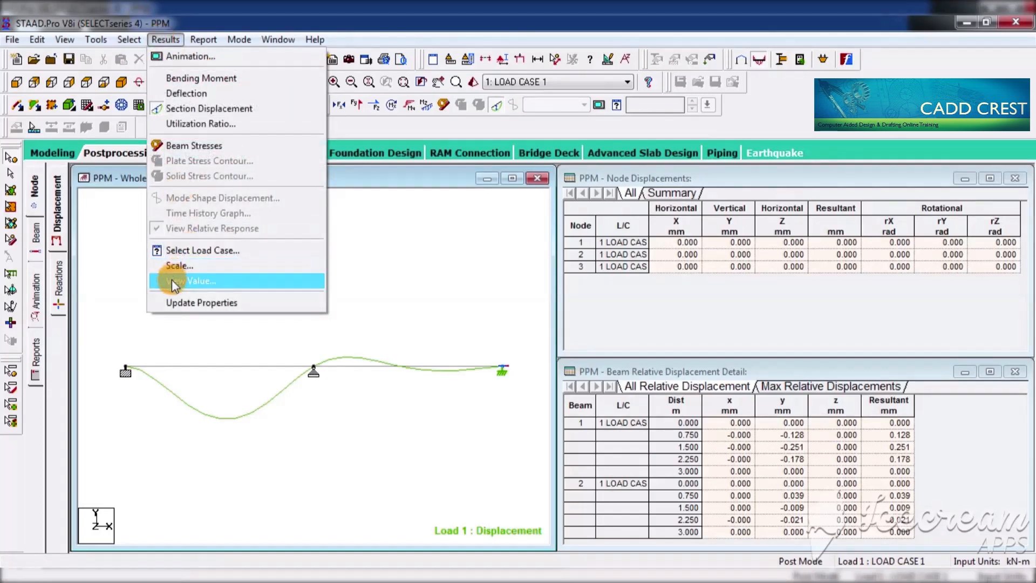
pyautogui.click(248, 280)
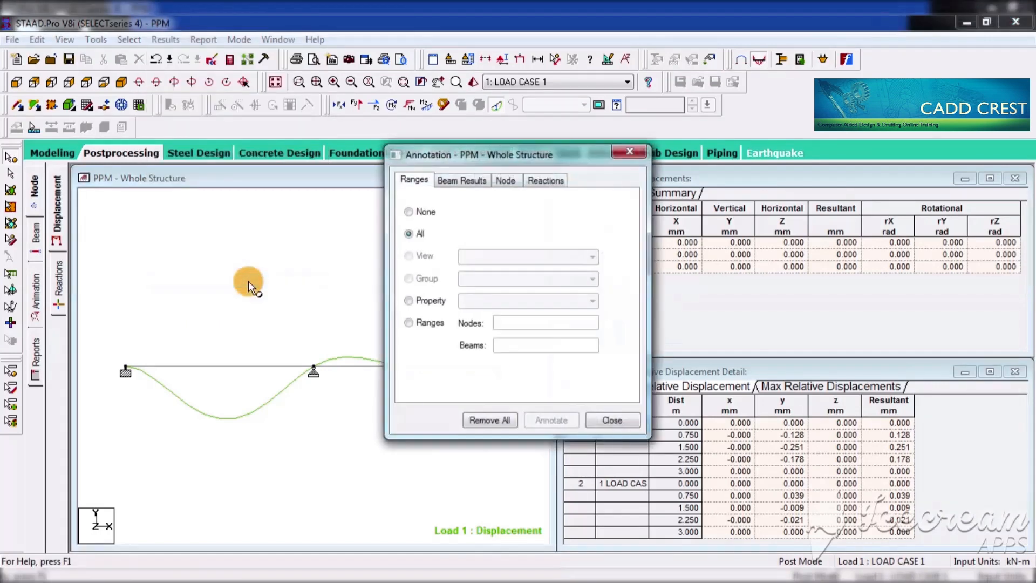
pyautogui.moveTo(464, 156); pyautogui.dragTo(603, 142)
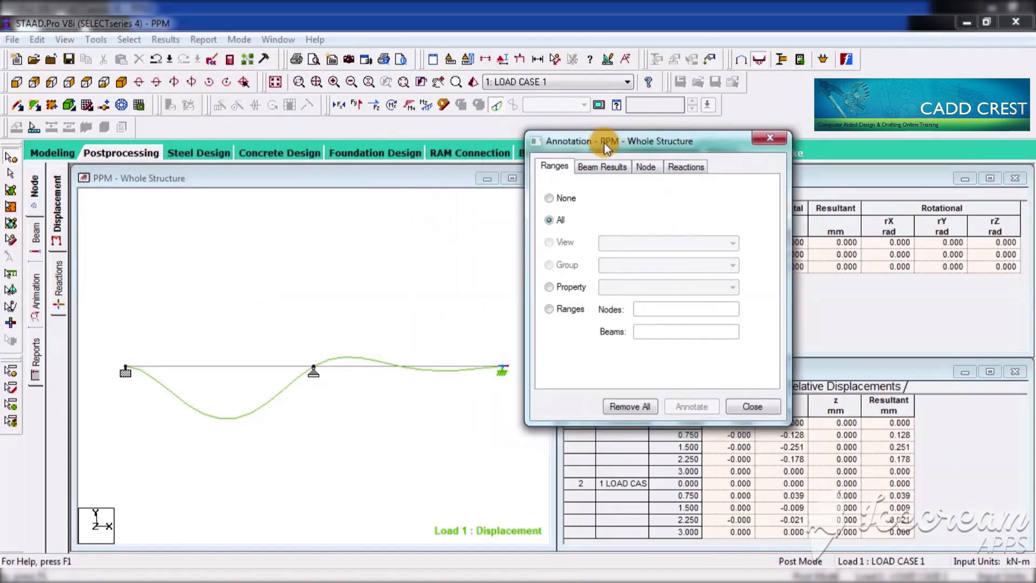
pyautogui.click(601, 167)
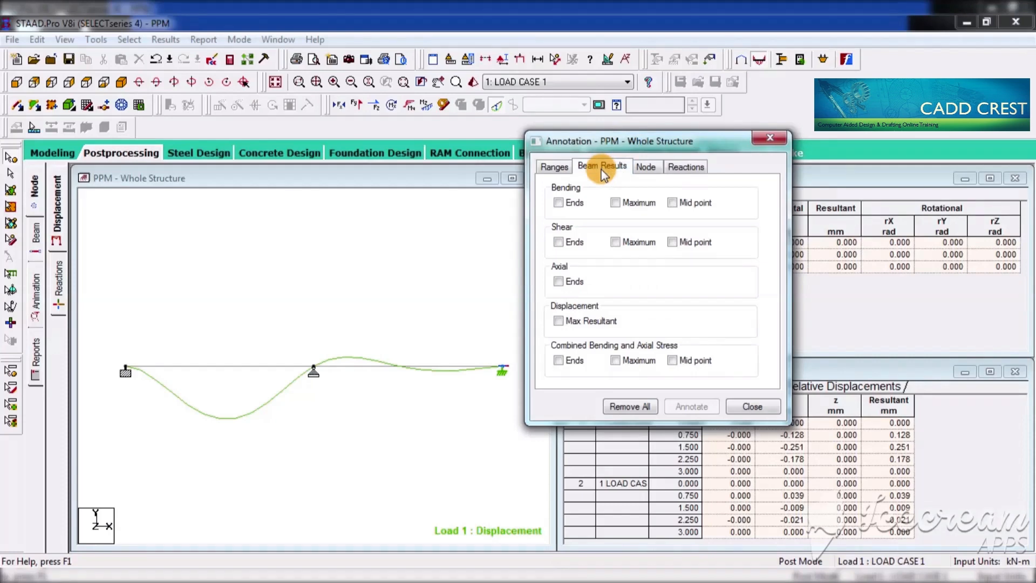
pyautogui.click(559, 323)
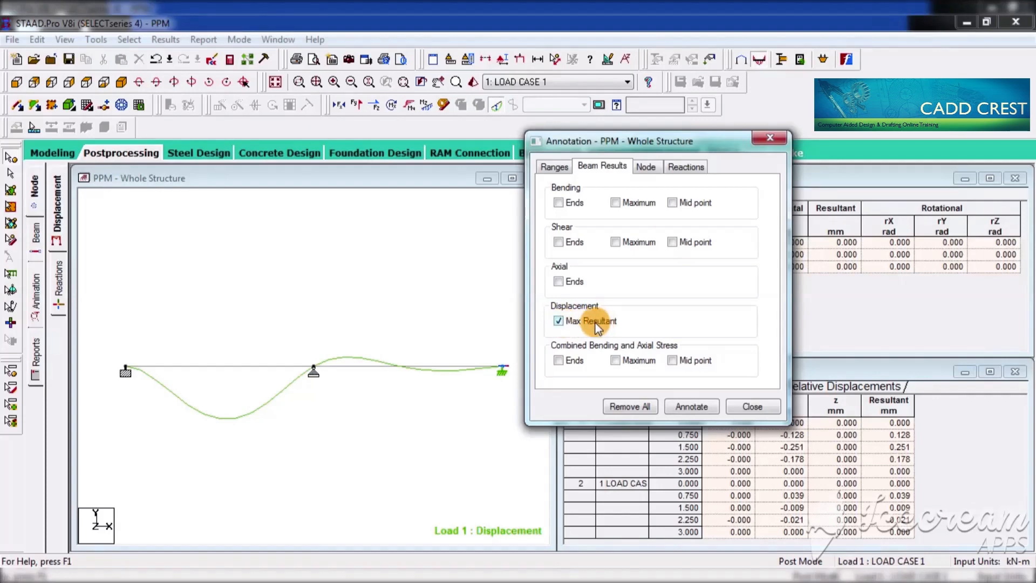
pyautogui.click(692, 406)
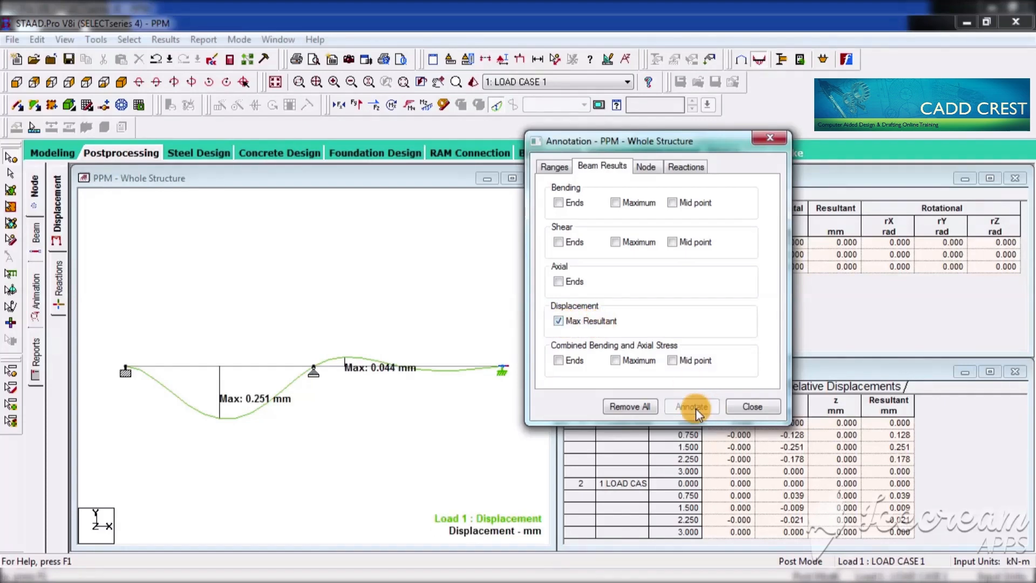
pyautogui.click(750, 408)
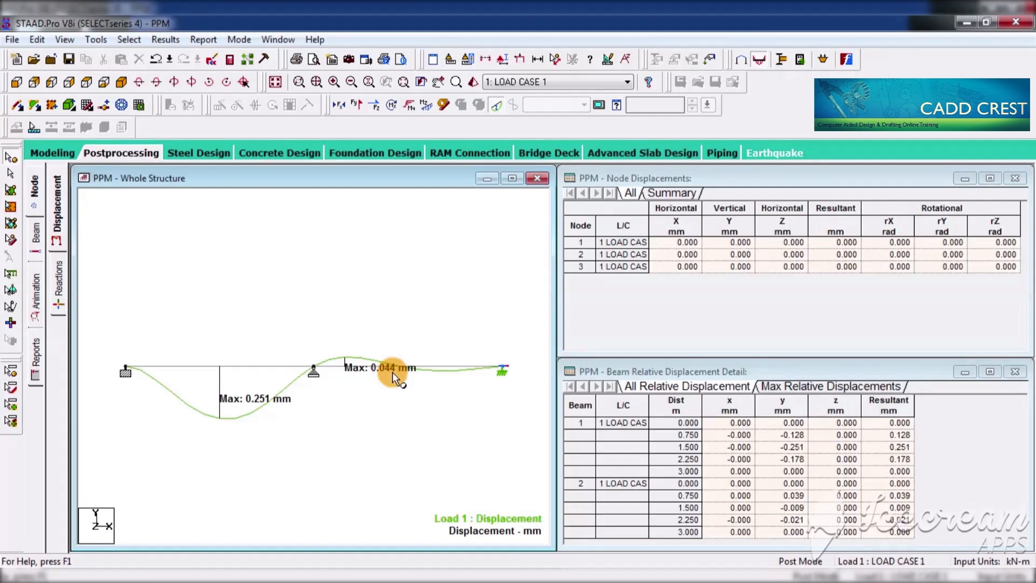
# - Switch to the Notepad notes on post processing mode, highlight the word GRAPHICAL, and return to STAAD.Pro
pyautogui.click(496, 105)
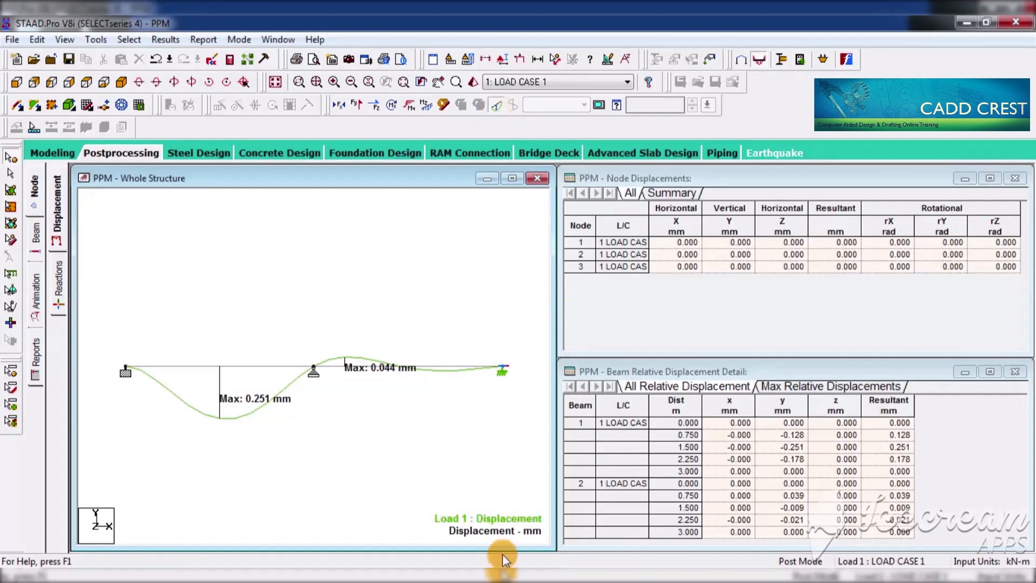
pyautogui.moveTo(502, 571)
pyautogui.click(383, 354)
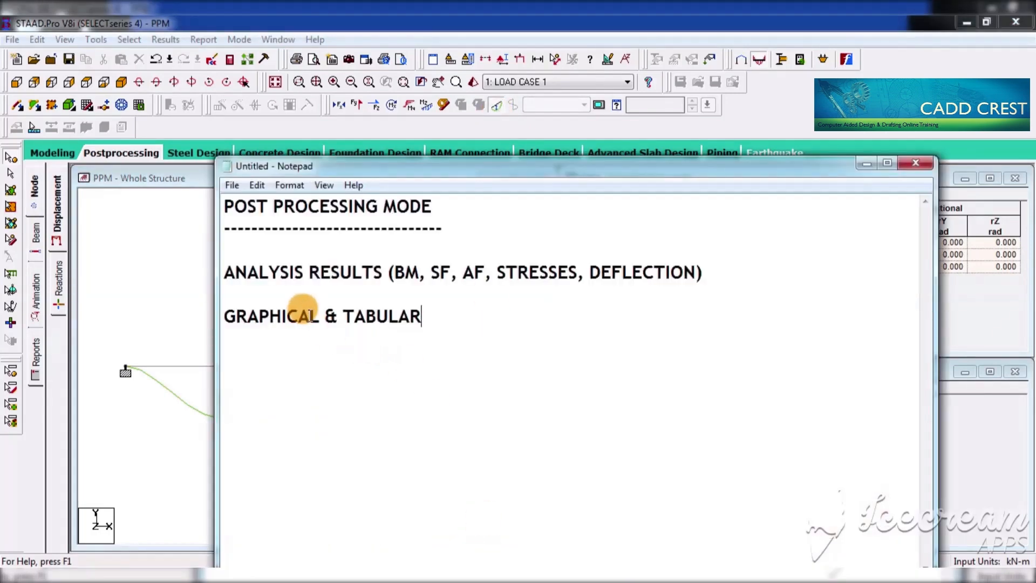
pyautogui.moveTo(319, 315); pyautogui.dragTo(233, 306)
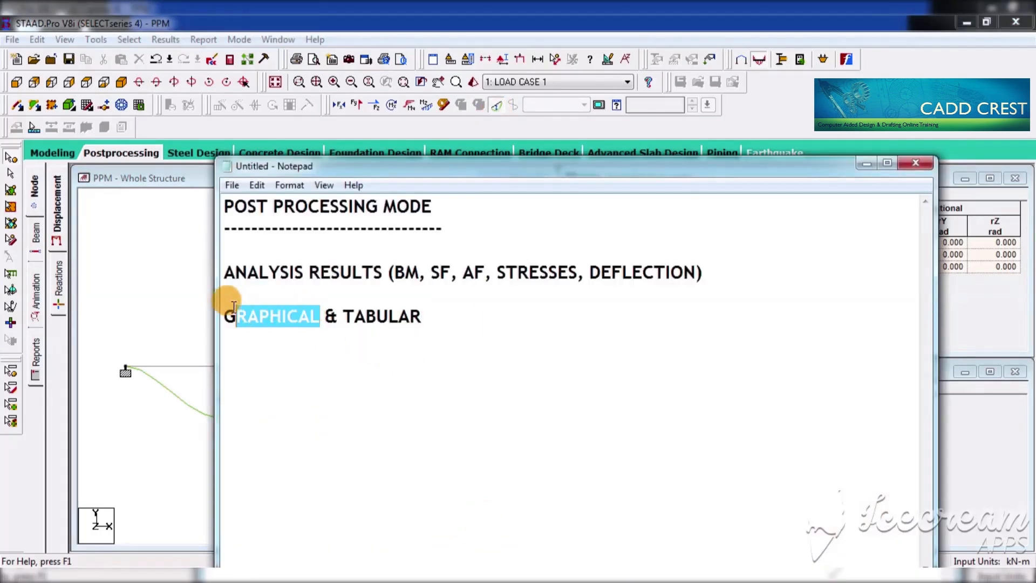
pyautogui.click(864, 162)
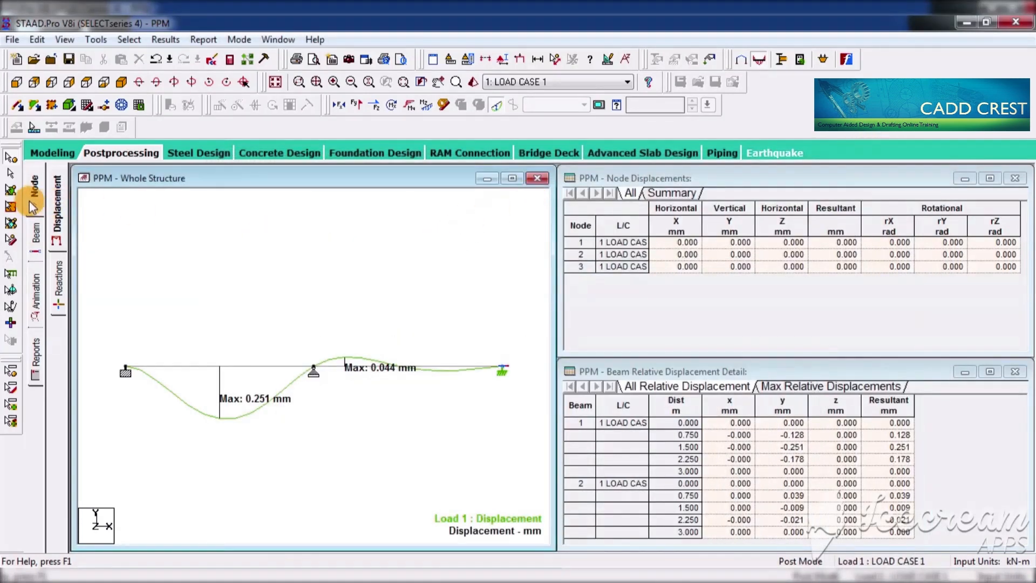
# - Reload the node displacement results and select node 1 at the beam's far-left support to find its table row
pyautogui.click(61, 213)
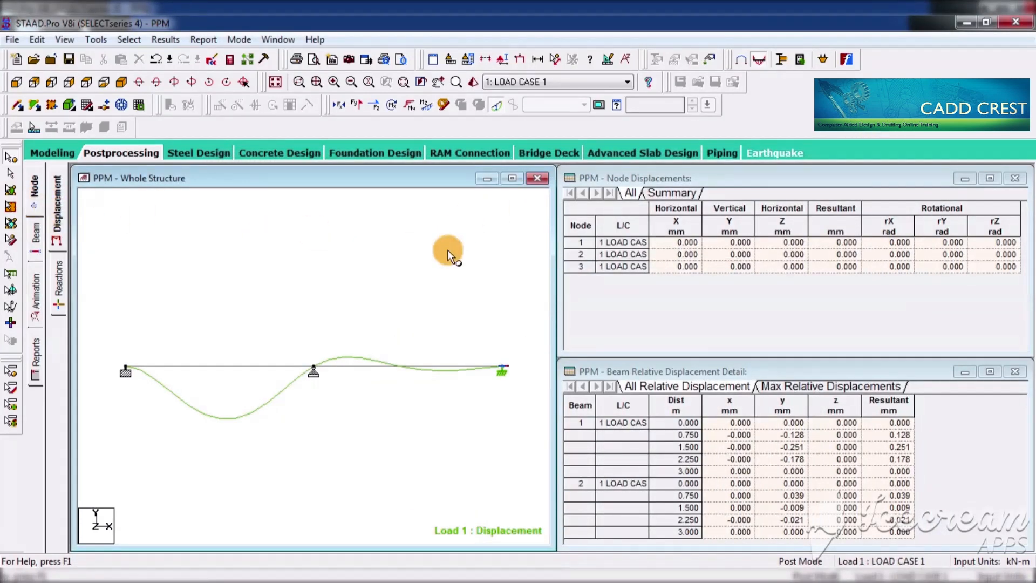
pyautogui.click(771, 179)
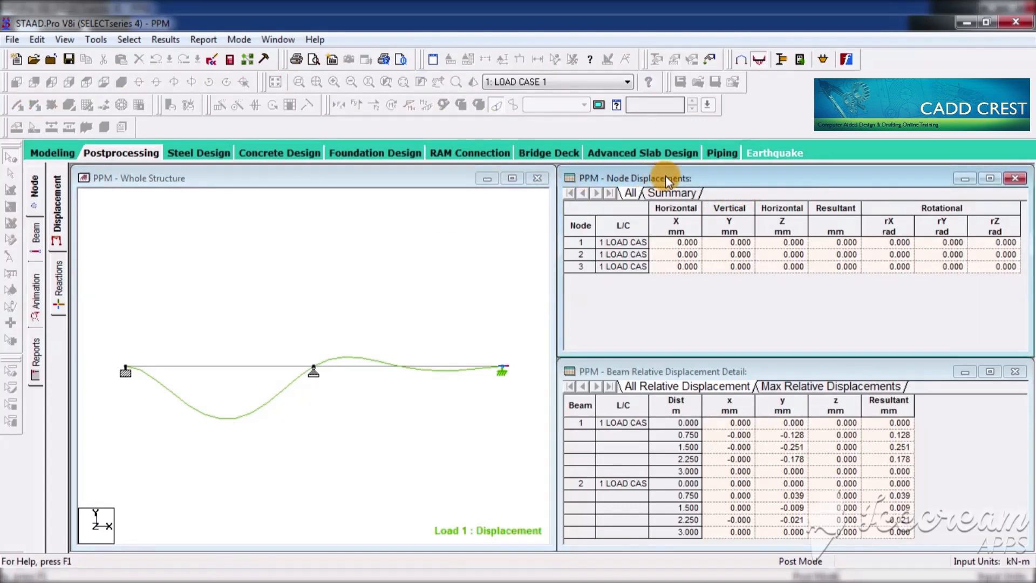
pyautogui.click(127, 371)
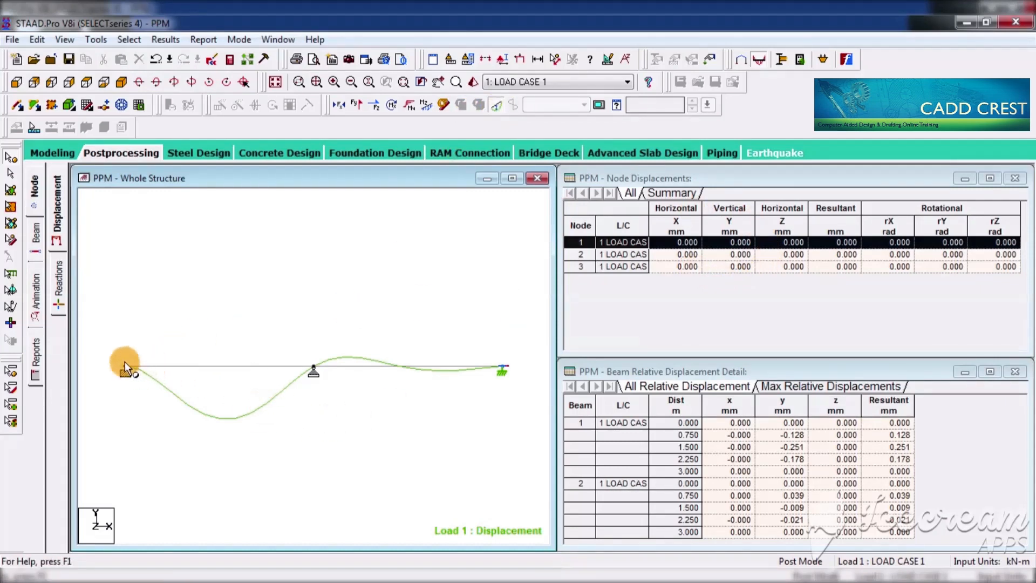
# - Display the applied loads on the beam and move the Beam Relative Displacement Detail table up over the node displacements table
pyautogui.click(519, 60)
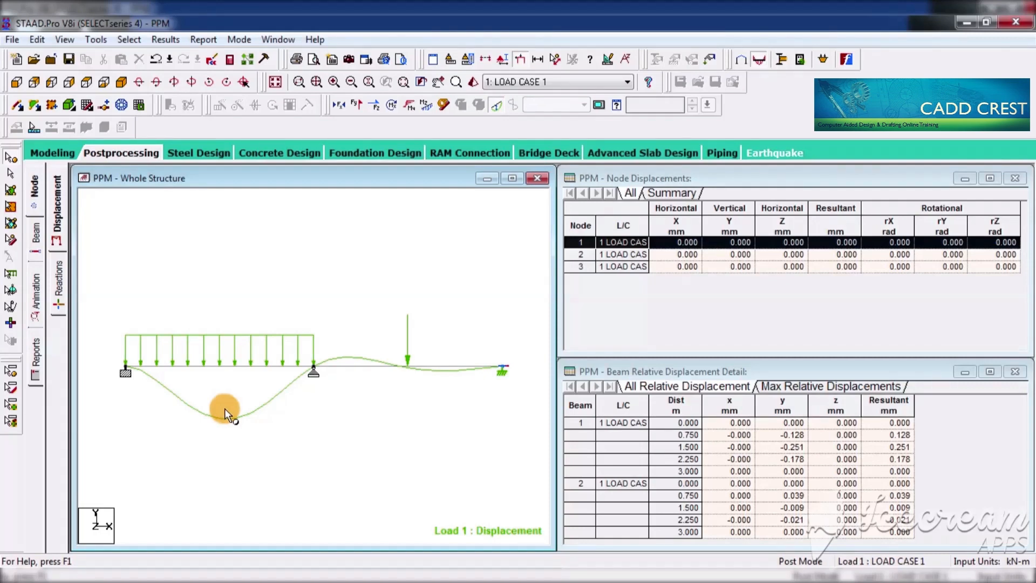
pyautogui.click(823, 372)
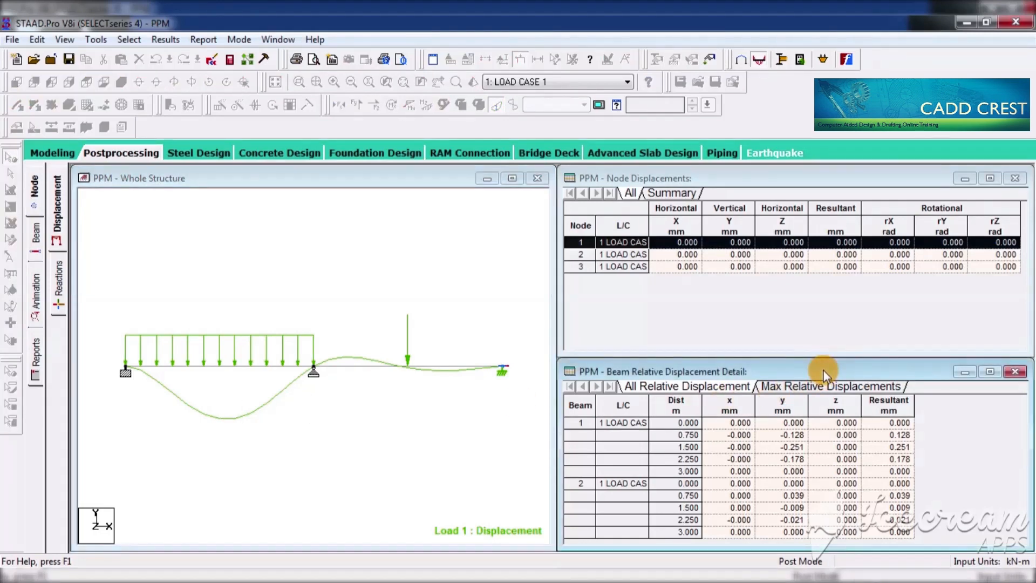
pyautogui.moveTo(823, 373); pyautogui.dragTo(821, 205)
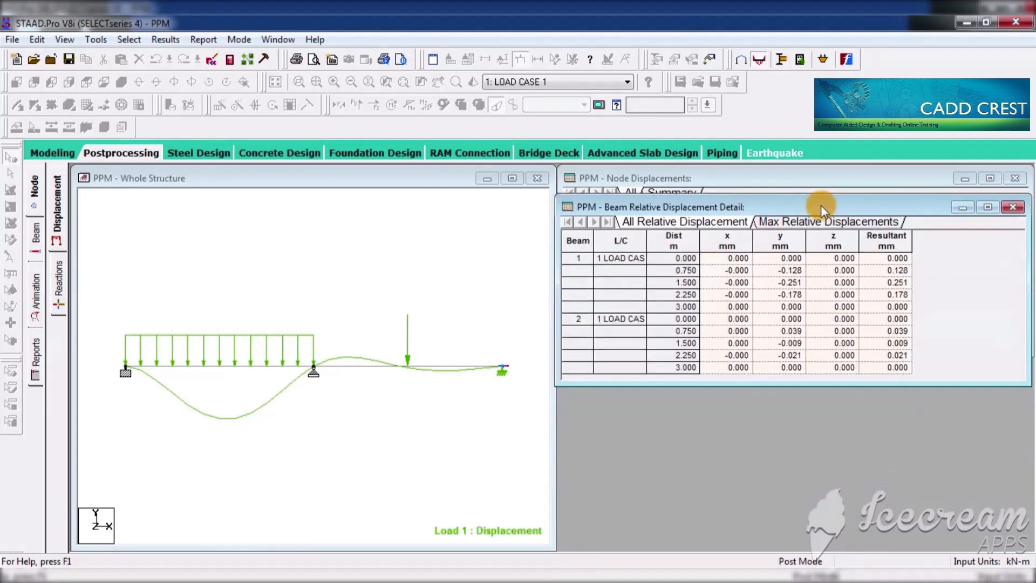
# - Select beam 1 in the structure view and examine its rows in the relative displacement table
pyautogui.click(127, 243)
pyautogui.click(11, 173)
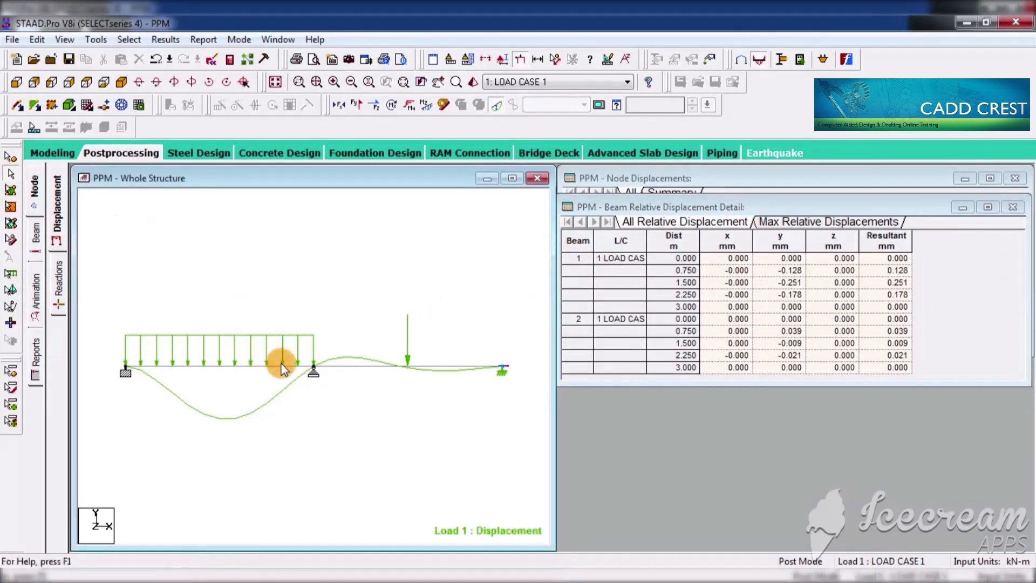
pyautogui.click(229, 367)
pyautogui.click(578, 247)
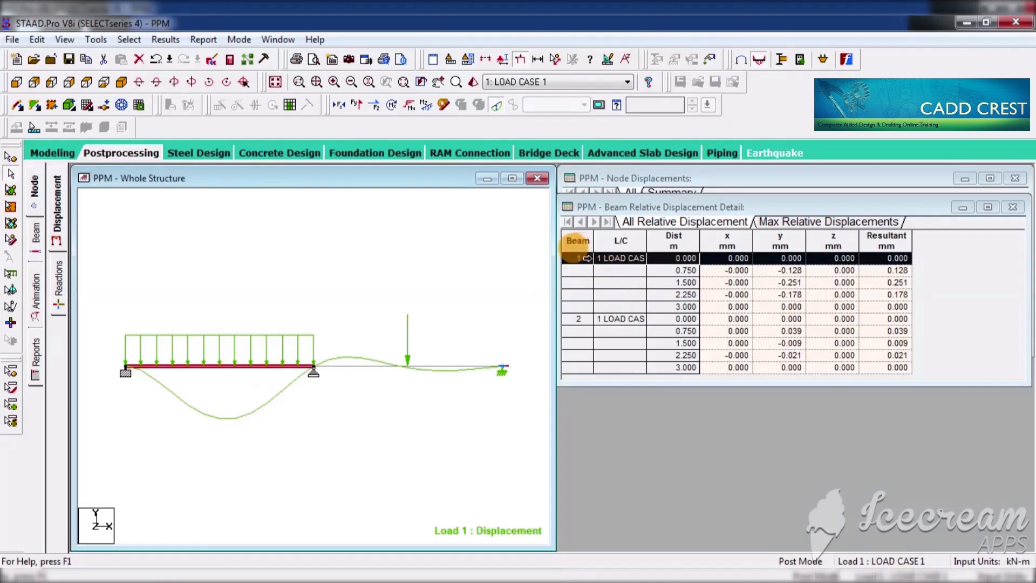
pyautogui.click(623, 260)
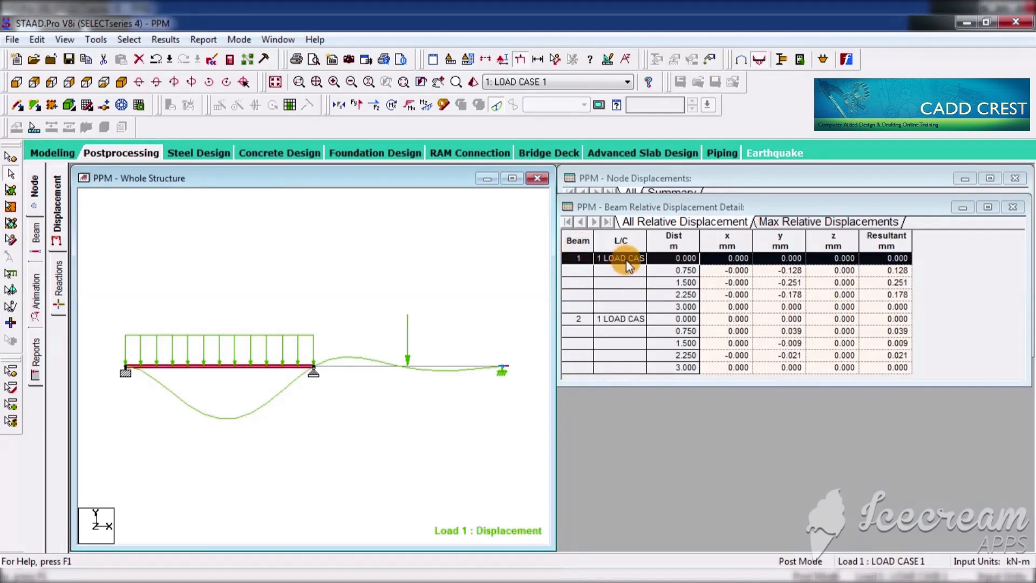
pyautogui.click(692, 268)
# - Add the Max Resultant displacement annotation to the loaded beam's displacement diagram again
pyautogui.click(165, 40)
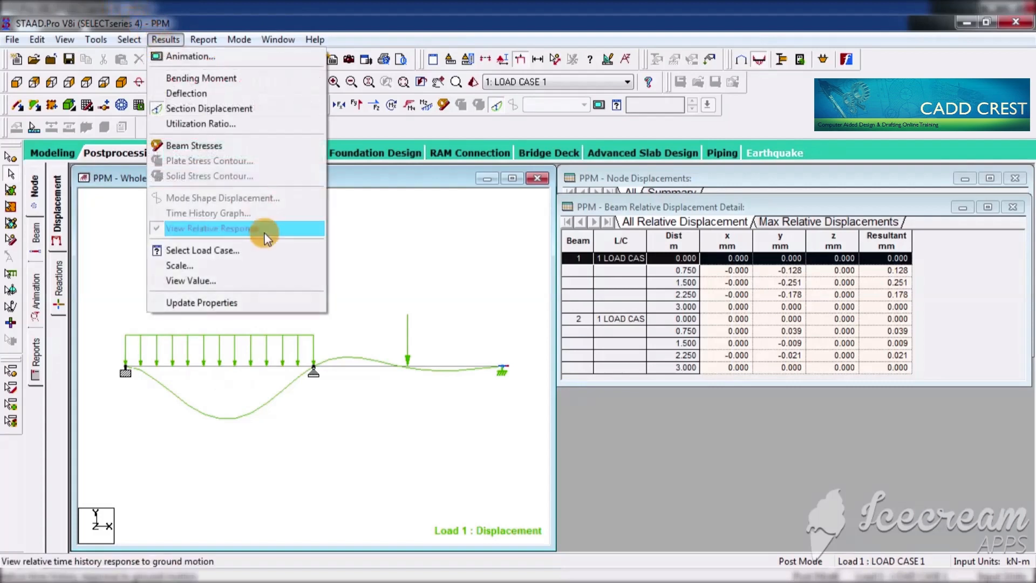
pyautogui.click(208, 281)
pyautogui.click(461, 179)
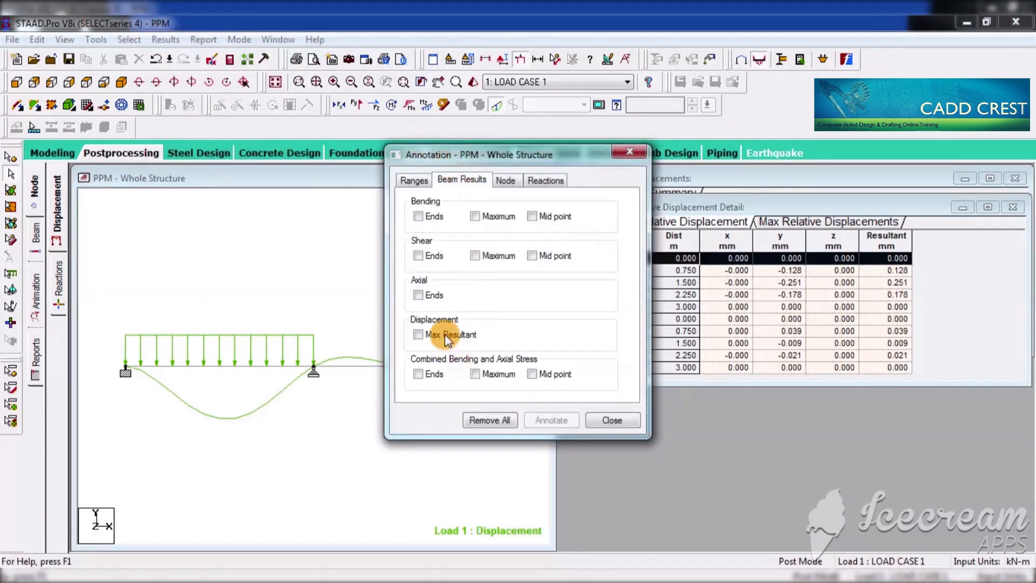
pyautogui.click(419, 334)
pyautogui.click(552, 419)
pyautogui.click(605, 421)
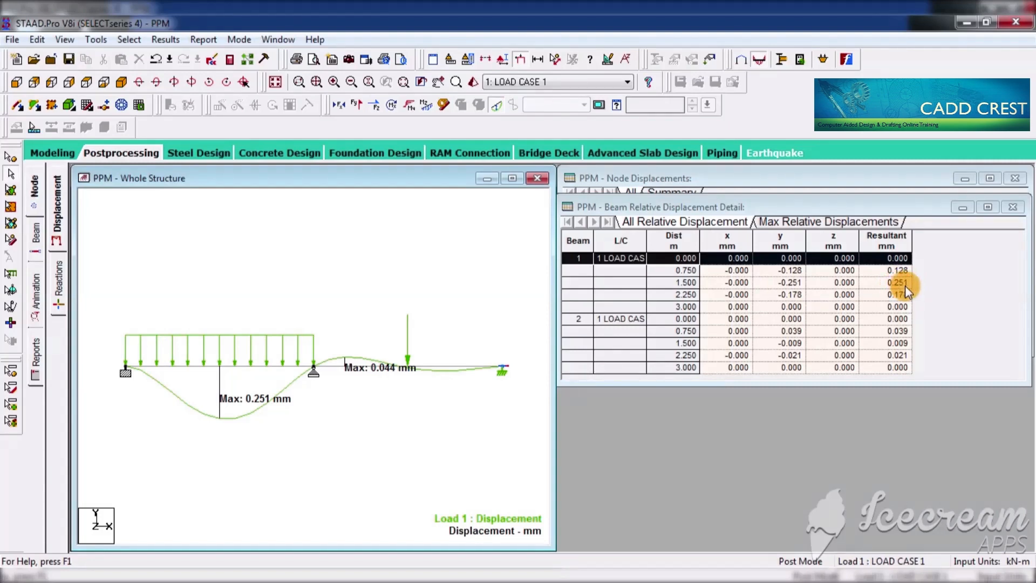
# - Measure the first span's length between the left fixed support node and the middle support node
pyautogui.click(555, 59)
pyautogui.click(128, 364)
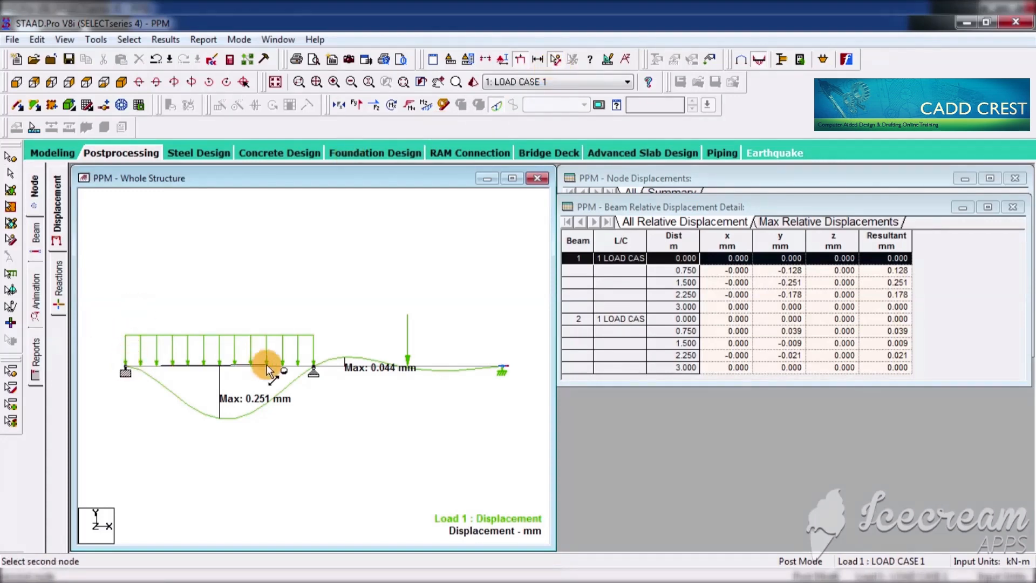
pyautogui.click(312, 365)
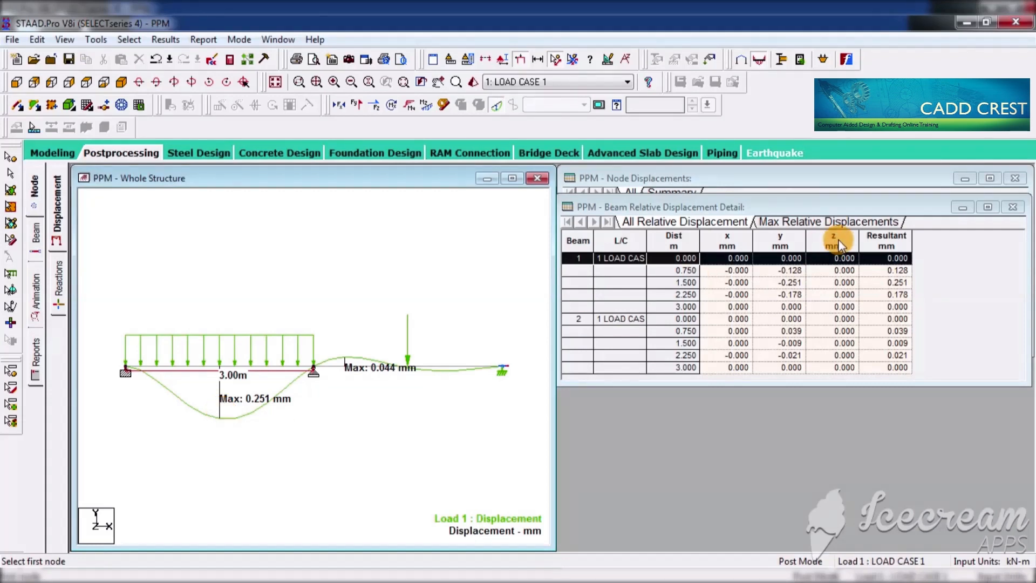
# - Move the beam relative displacement table back below the node table and show its maximum relative displacements
pyautogui.moveTo(811, 209); pyautogui.dragTo(814, 371)
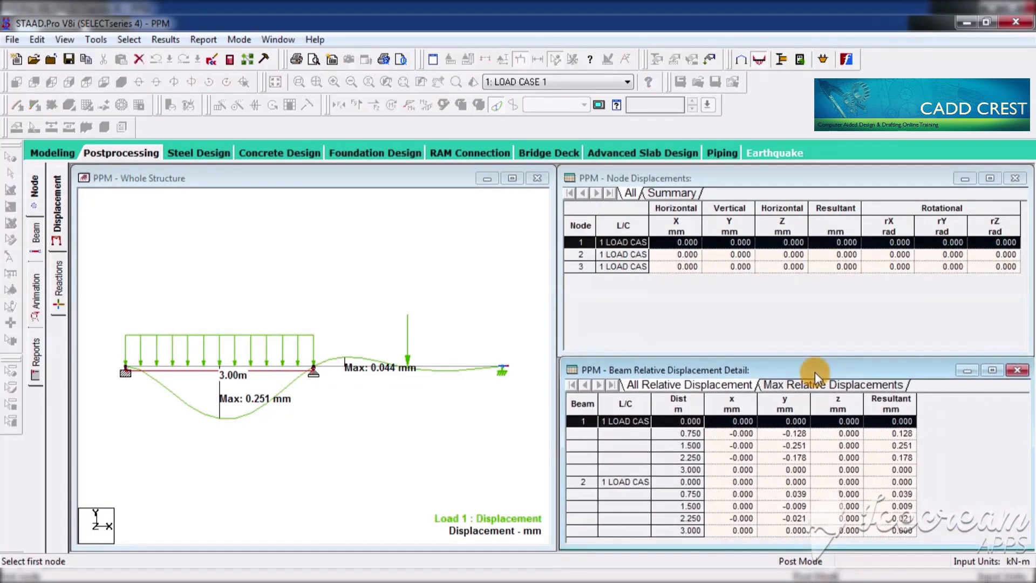
pyautogui.click(818, 388)
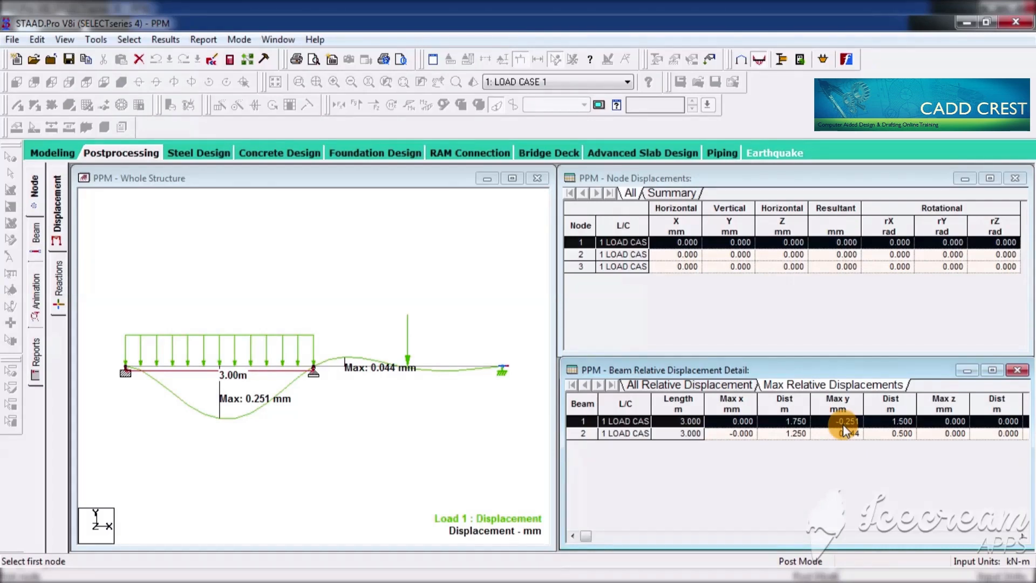
pyautogui.click(347, 413)
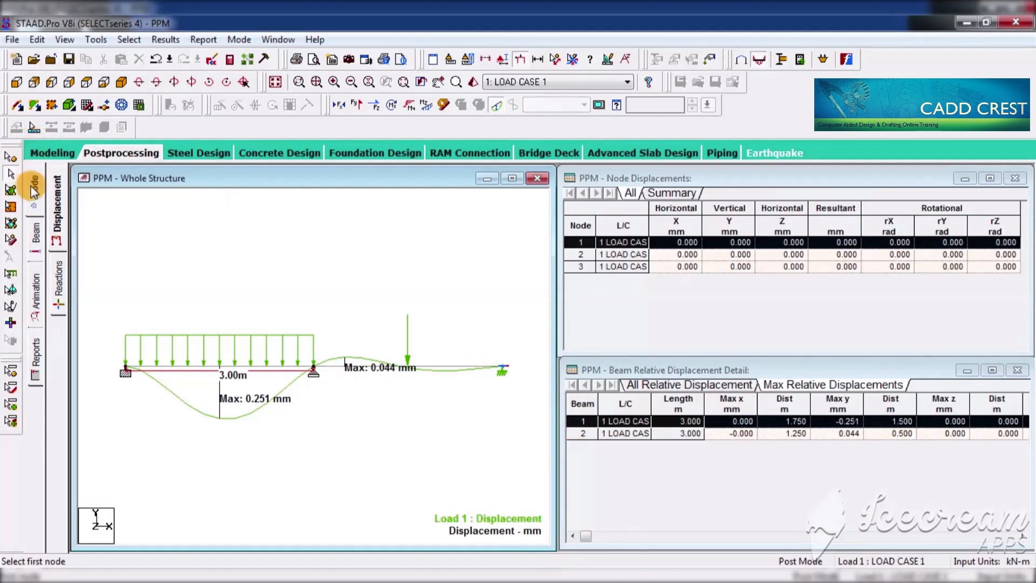
# - Reload the node displacement results and look up beam 1 in the maximum relative displacements table
pyautogui.click(55, 205)
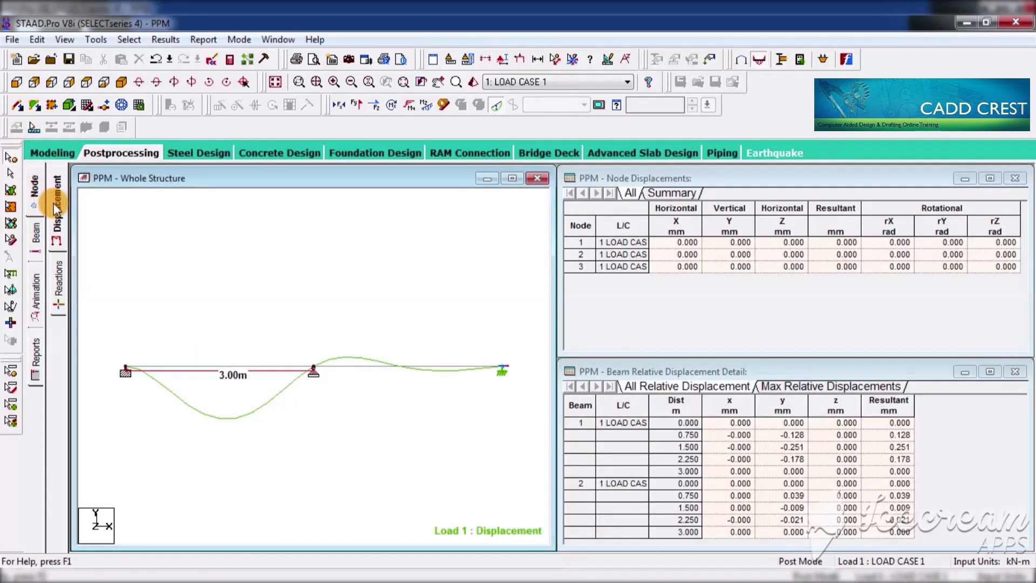
pyautogui.click(791, 375)
pyautogui.click(823, 388)
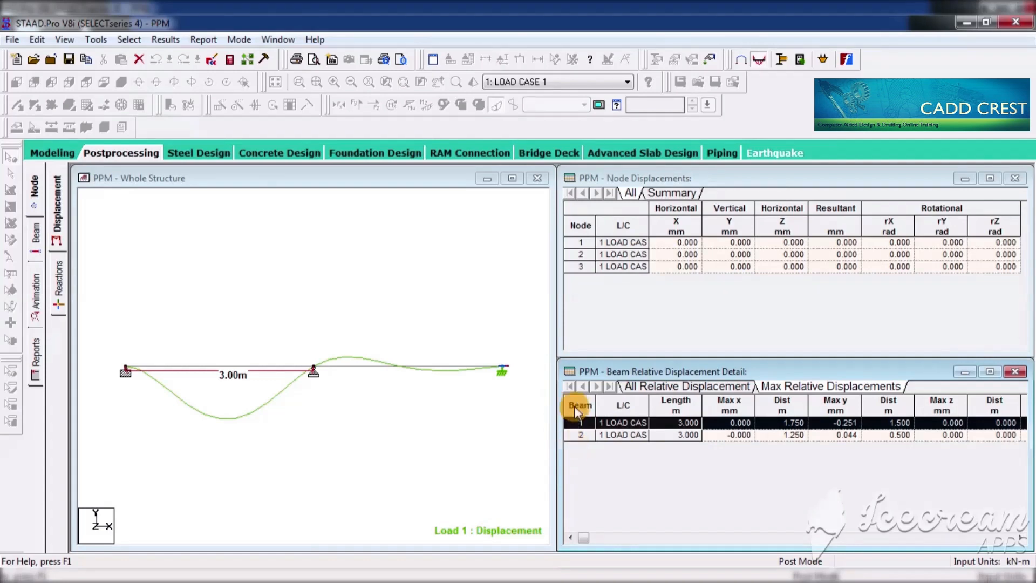
pyautogui.click(583, 424)
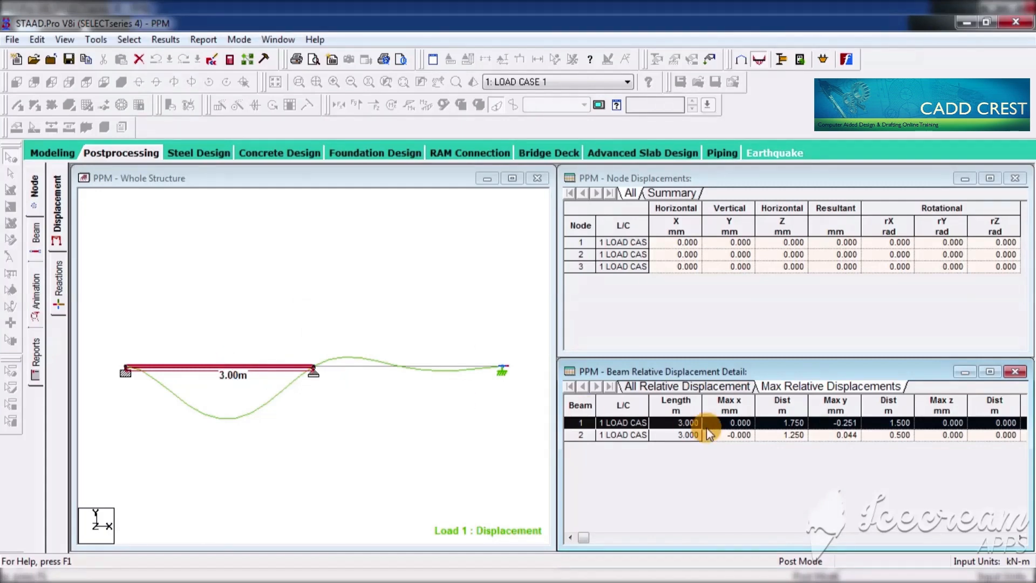
pyautogui.click(467, 430)
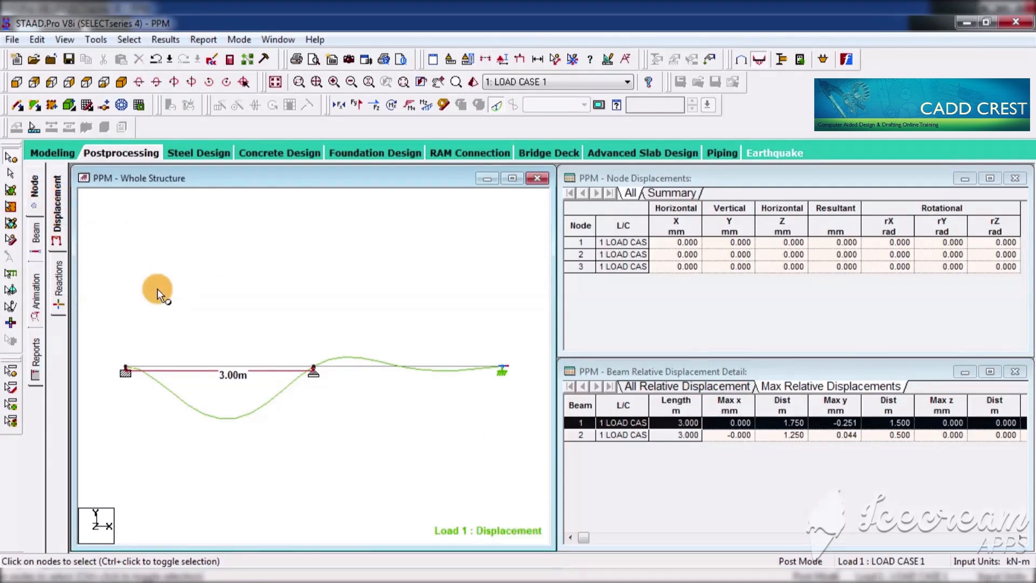
# - Open the query dialog for node 1 at the left support and display its nodes coordinate table
pyautogui.doubleClick(127, 369)
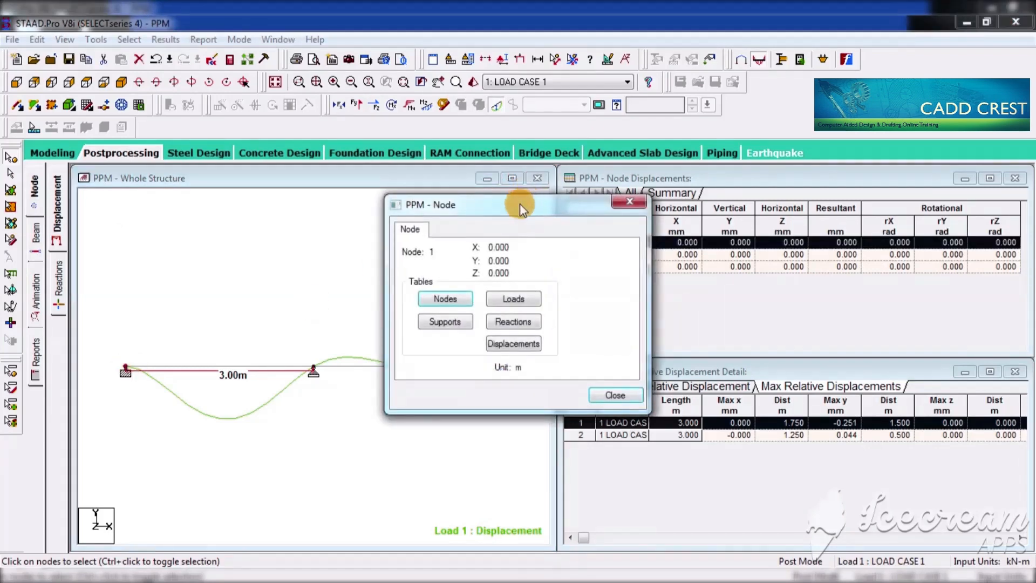
pyautogui.moveTo(520, 213); pyautogui.dragTo(469, 240)
pyautogui.click(406, 324)
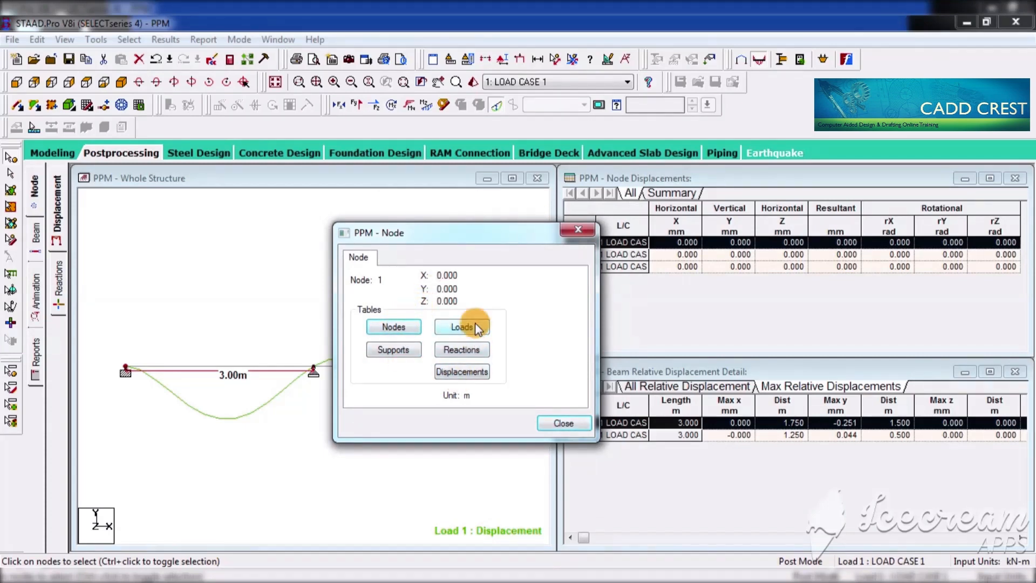
pyautogui.click(396, 327)
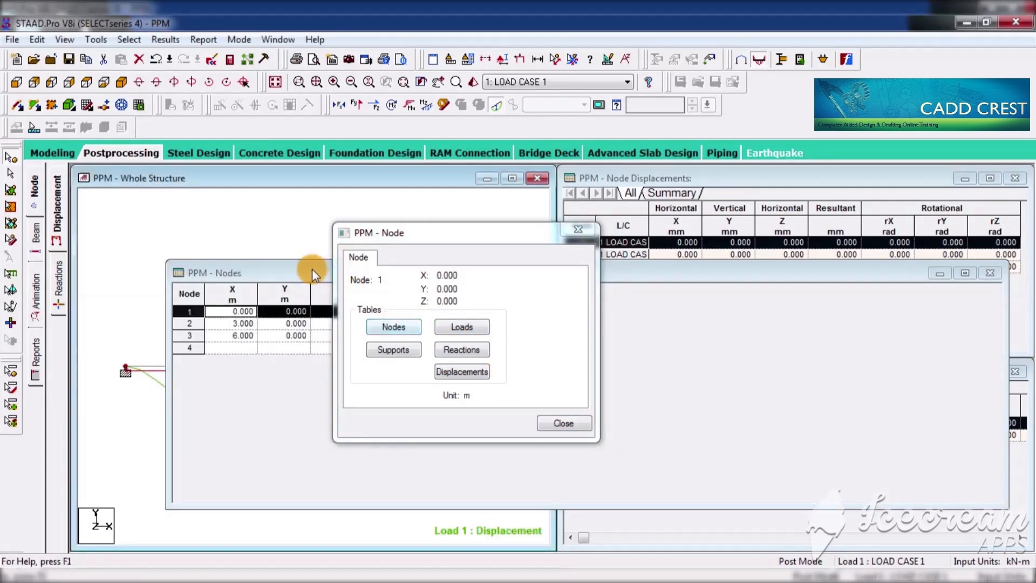
# - Close the nodes coordinate table and review the beam uniform and concentrated force load values from the node 1 query
pyautogui.moveTo(312, 270); pyautogui.dragTo(237, 294)
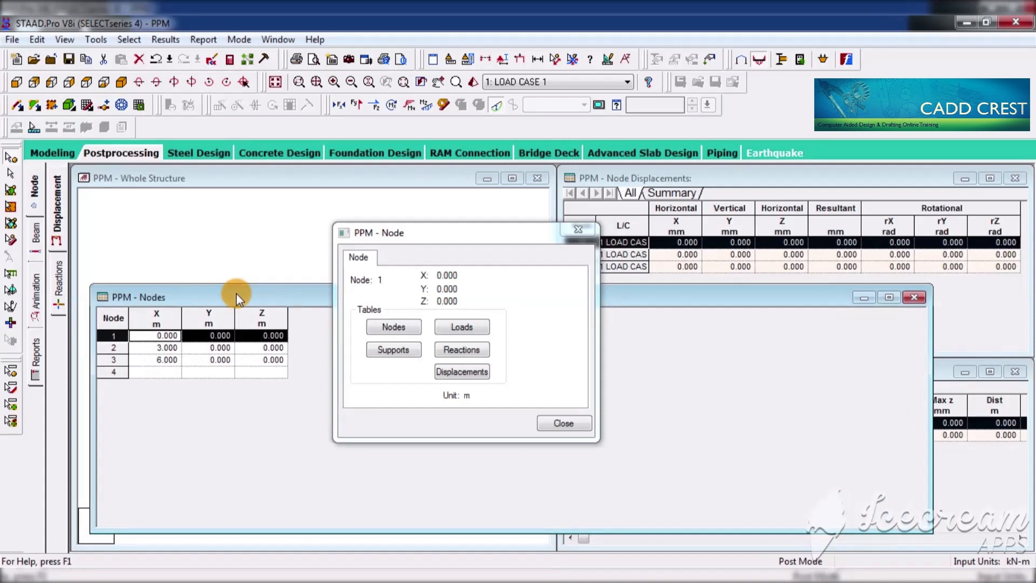
pyautogui.click(914, 297)
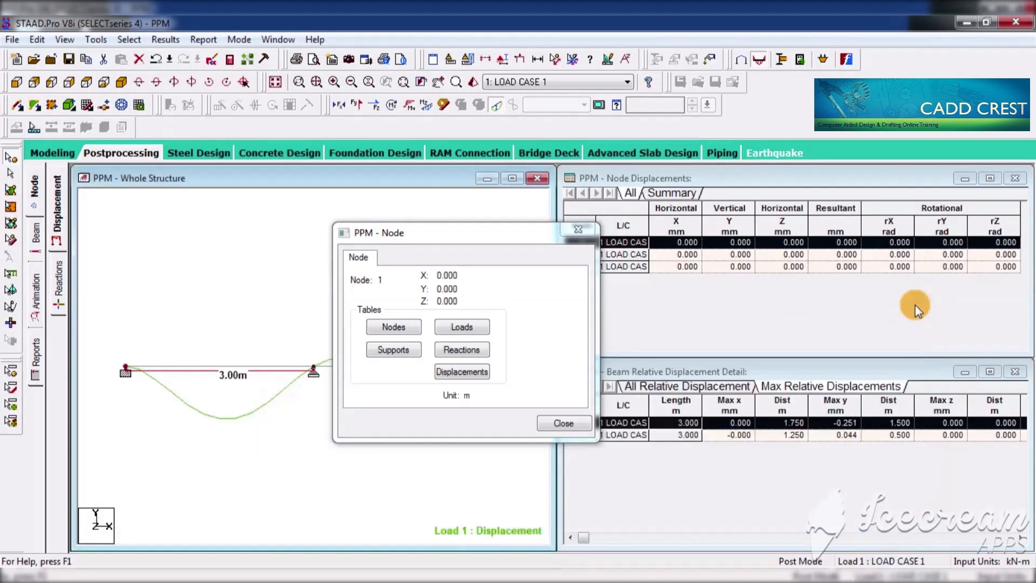
pyautogui.click(472, 326)
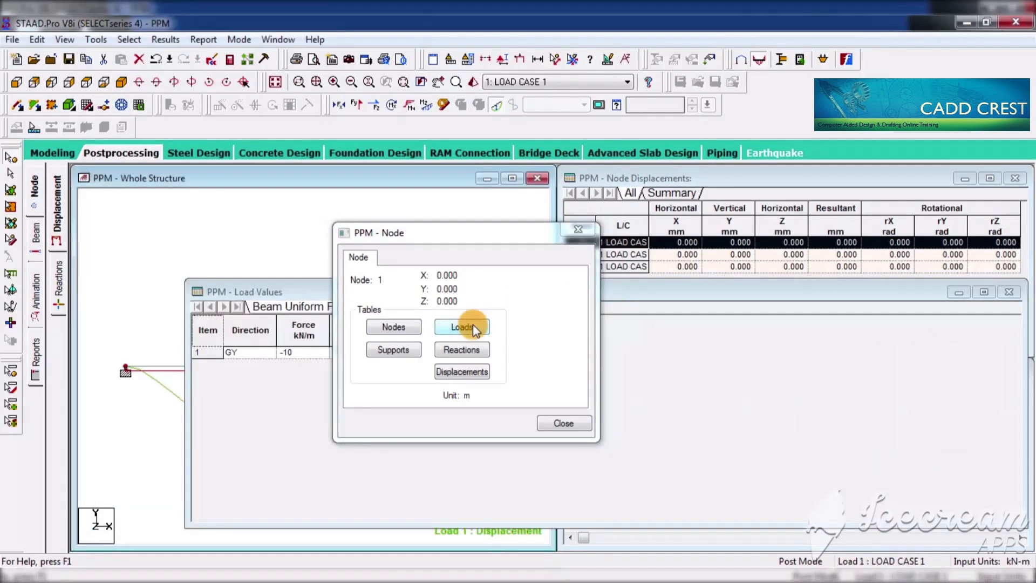
pyautogui.moveTo(311, 290); pyautogui.dragTo(232, 393)
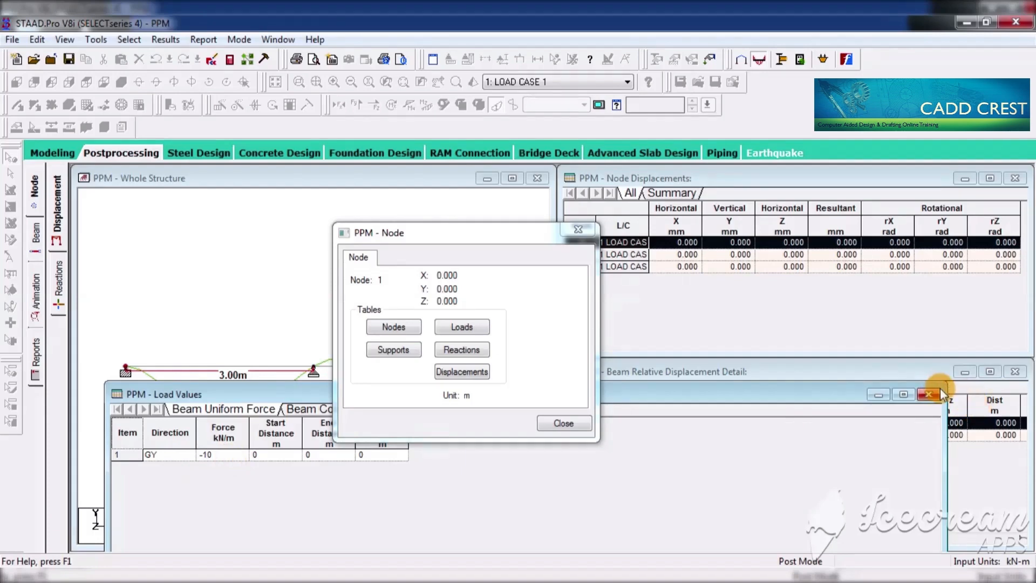
pyautogui.moveTo(300, 393); pyautogui.dragTo(294, 464)
pyautogui.click(311, 479)
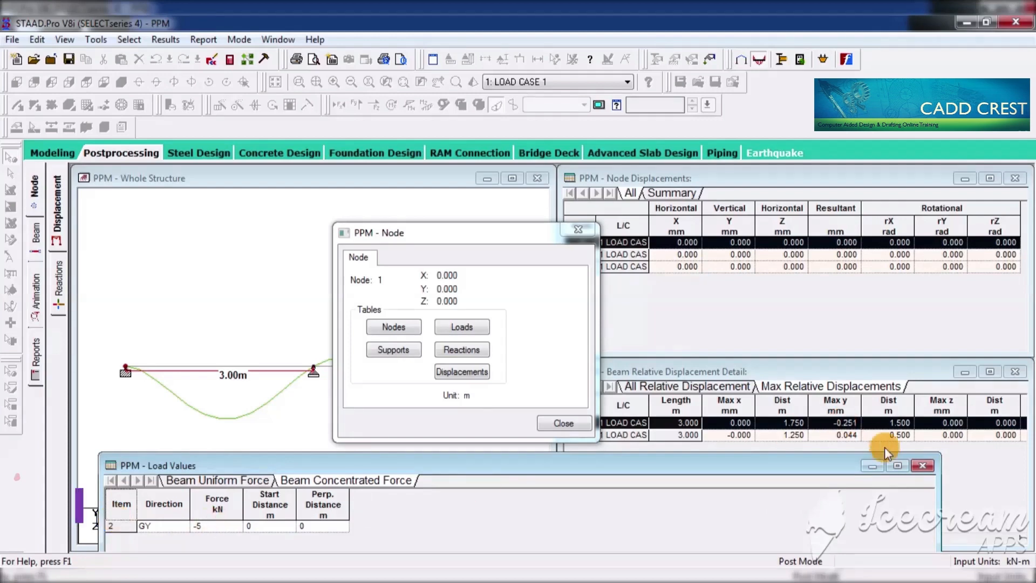
pyautogui.click(922, 465)
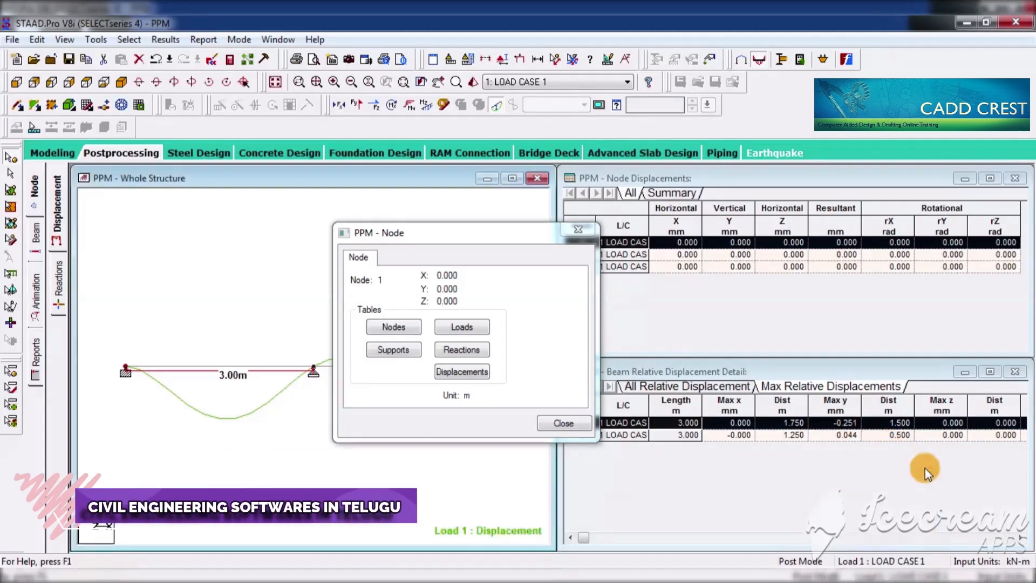
# - Look up node 1's support assignment in the supports table from the node query and close the table
pyautogui.click(411, 349)
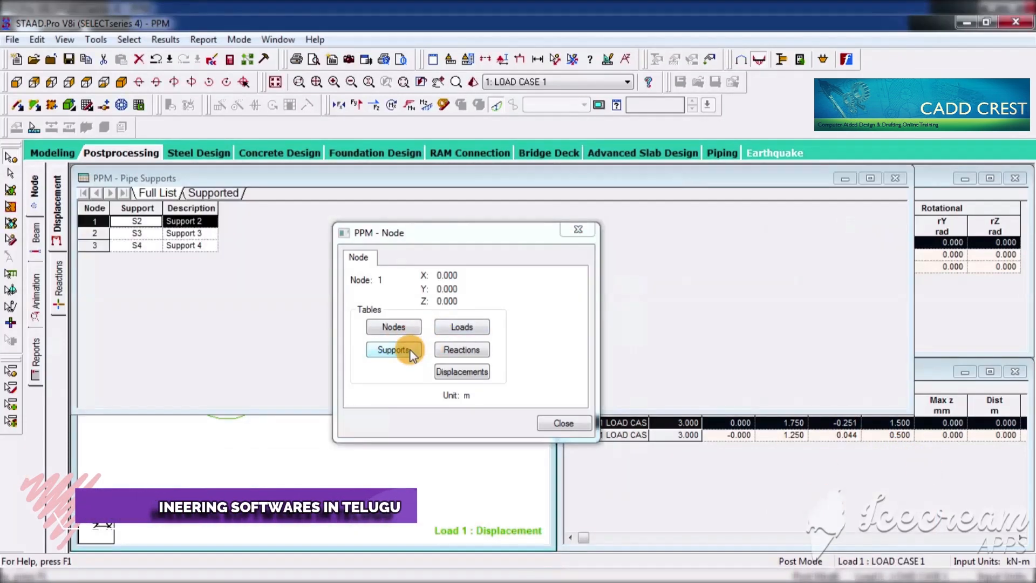
pyautogui.click(207, 226)
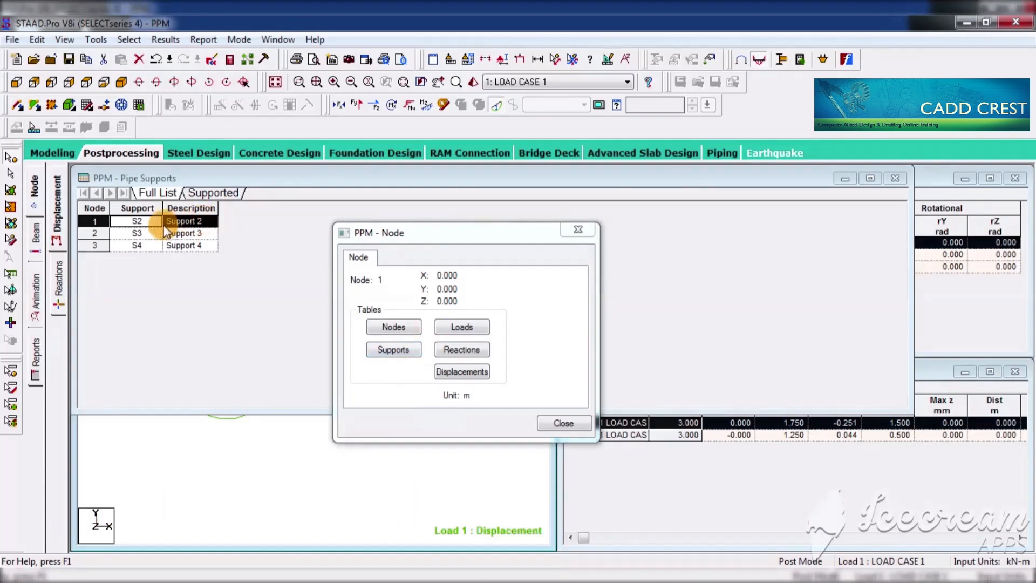
pyautogui.click(99, 221)
pyautogui.click(893, 178)
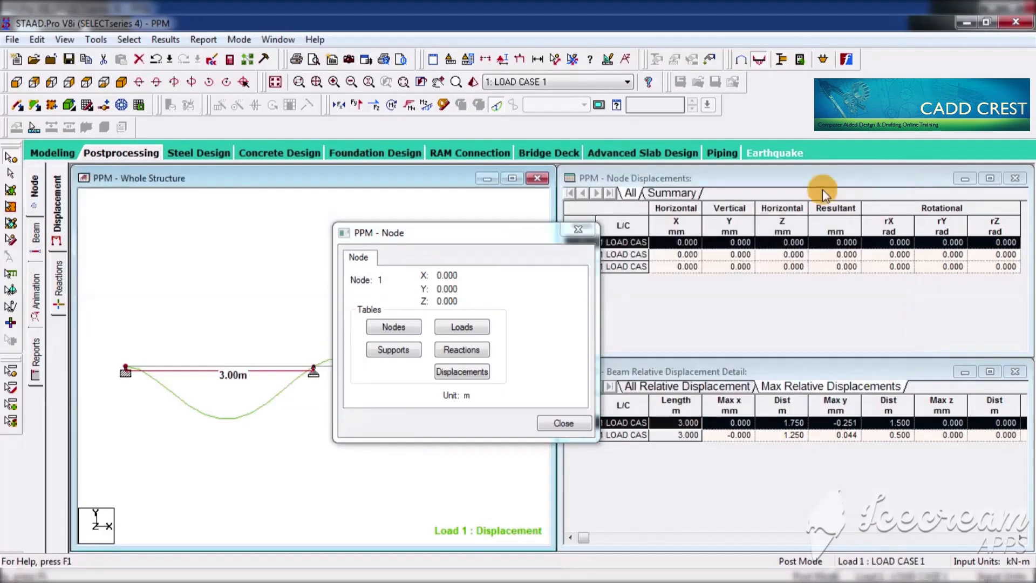
# - Review the support reactions table from the node 1 query, close it, and bring up the node displacements table
pyautogui.click(471, 350)
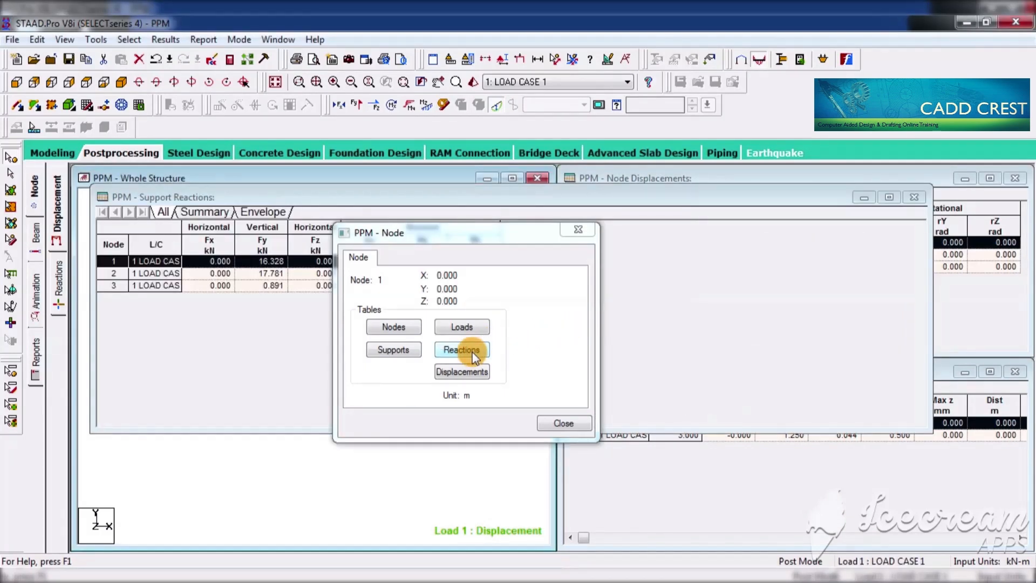
pyautogui.moveTo(446, 240); pyautogui.dragTo(522, 322)
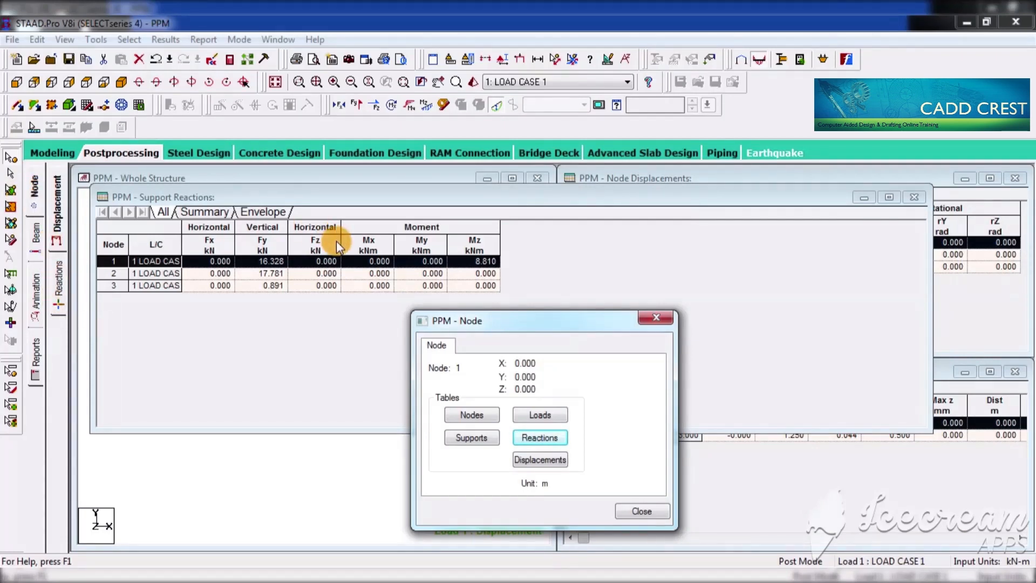
pyautogui.click(914, 197)
pyautogui.click(533, 463)
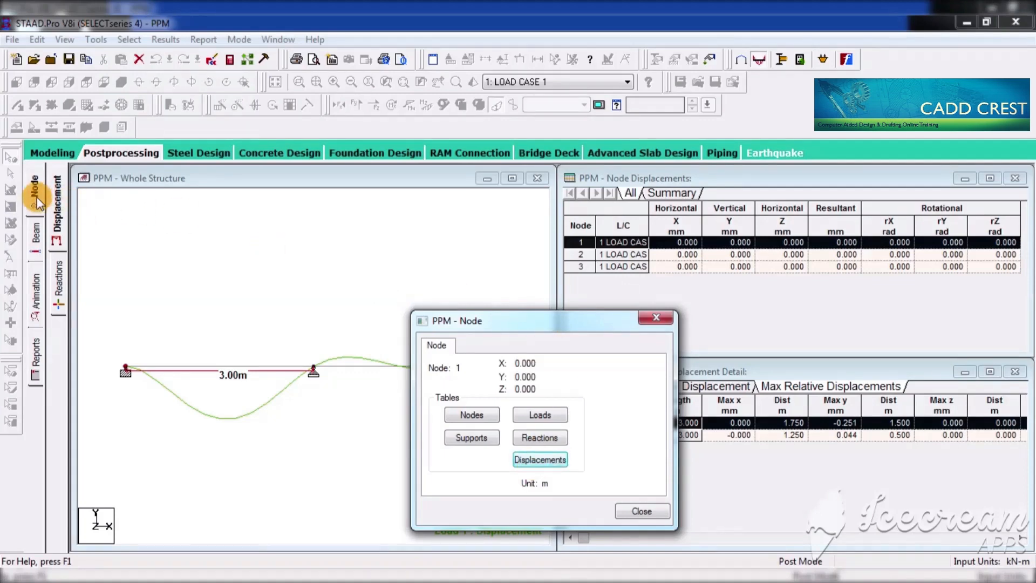
pyautogui.moveTo(600, 323); pyautogui.dragTo(416, 199)
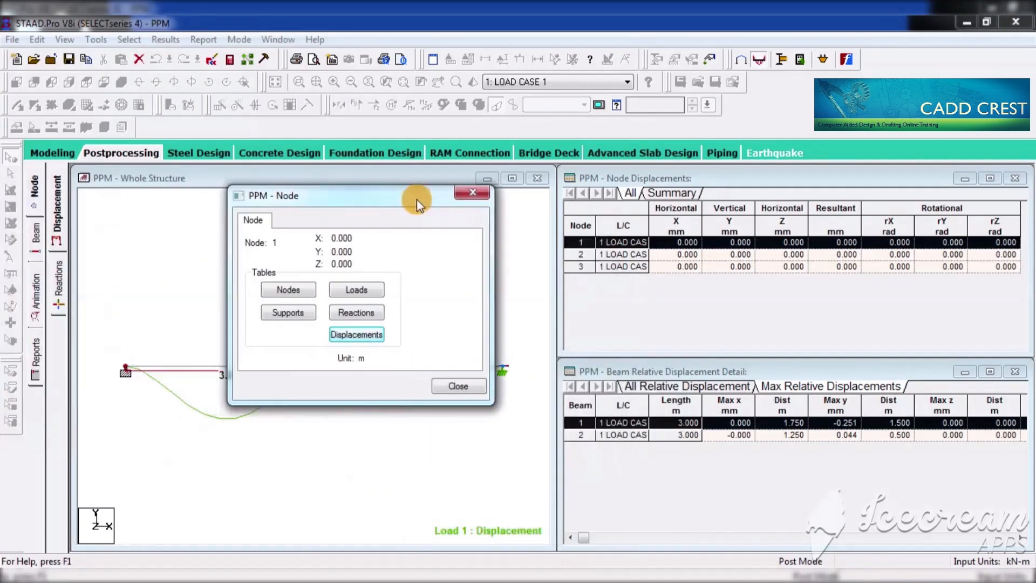
# - Switch to the node reactions results and display the node displacements table from a new query of node 1
pyautogui.click(61, 281)
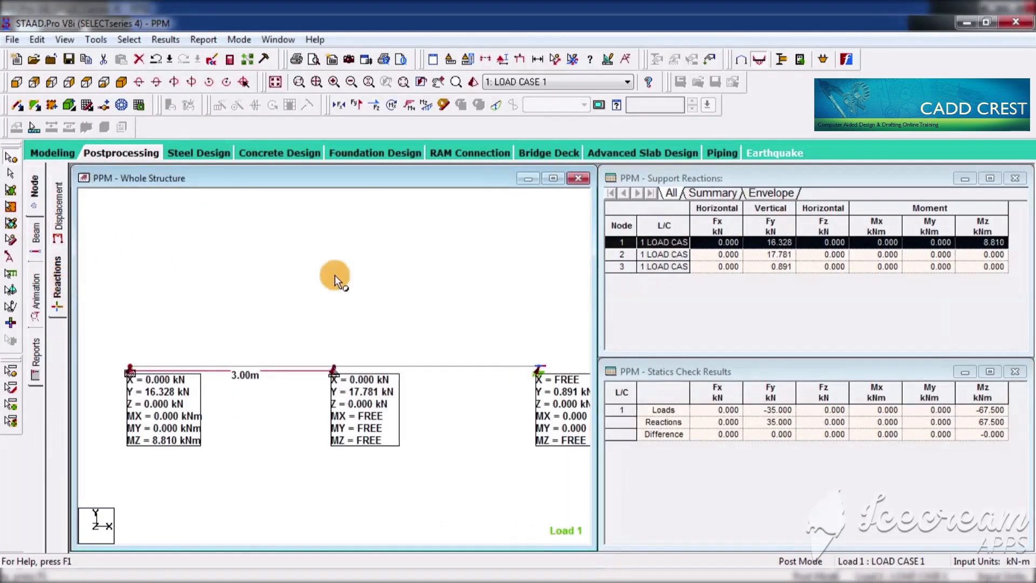
pyautogui.doubleClick(131, 367)
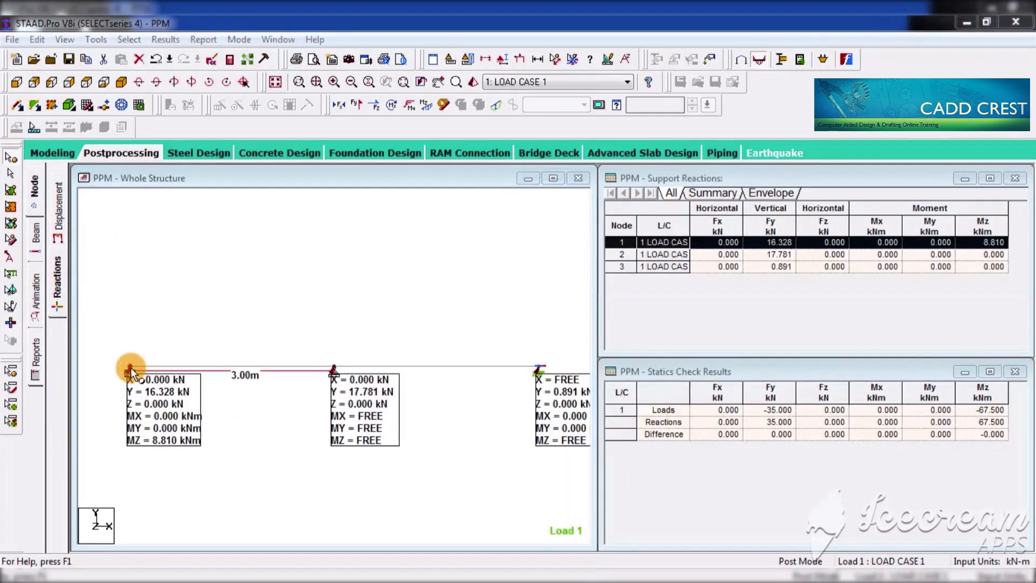
pyautogui.click(513, 343)
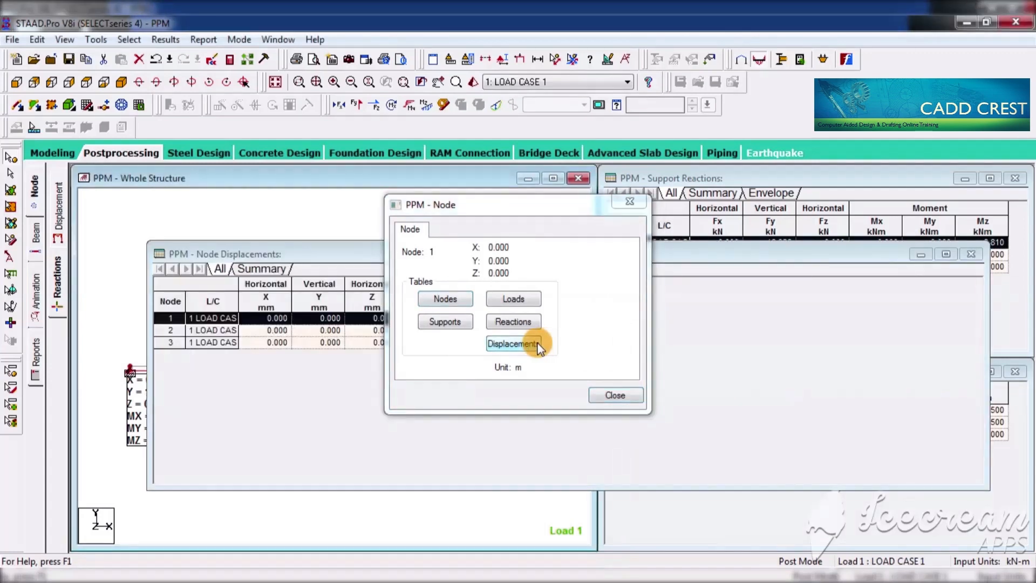
pyautogui.click(629, 201)
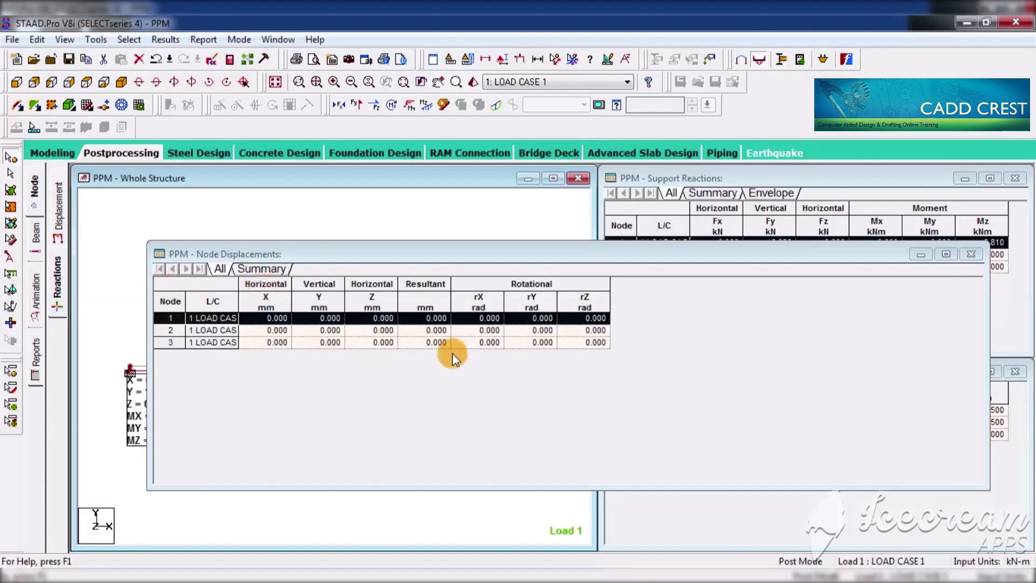
# - Return to the node displacement results and query node 1's displacements at the left fixed support
pyautogui.click(59, 210)
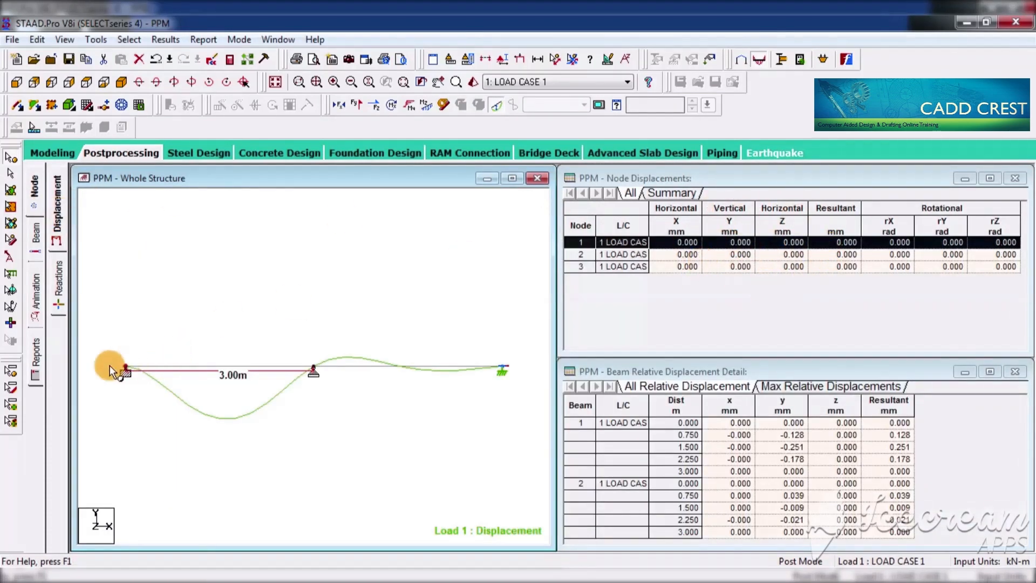
pyautogui.doubleClick(126, 367)
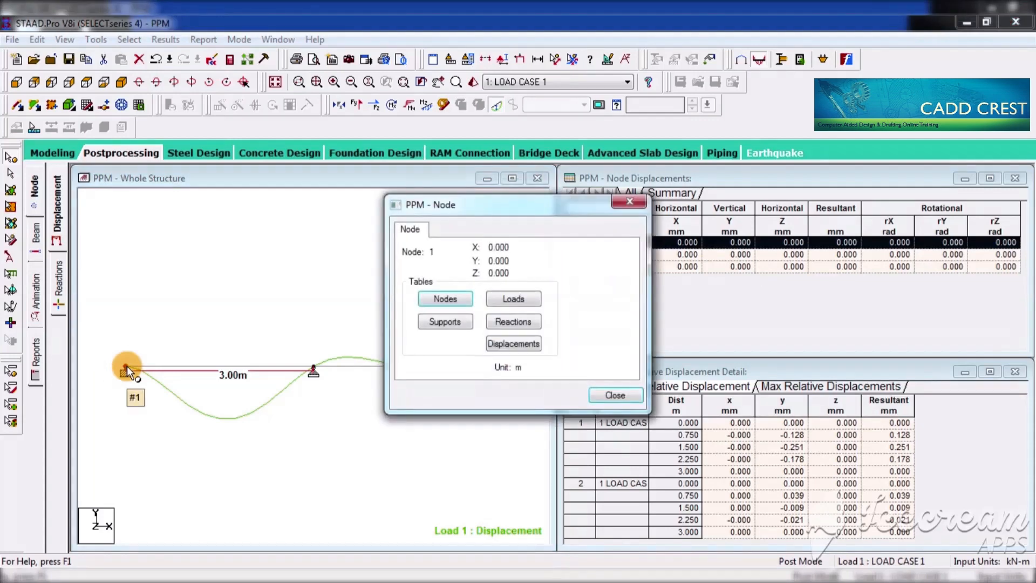
pyautogui.click(532, 348)
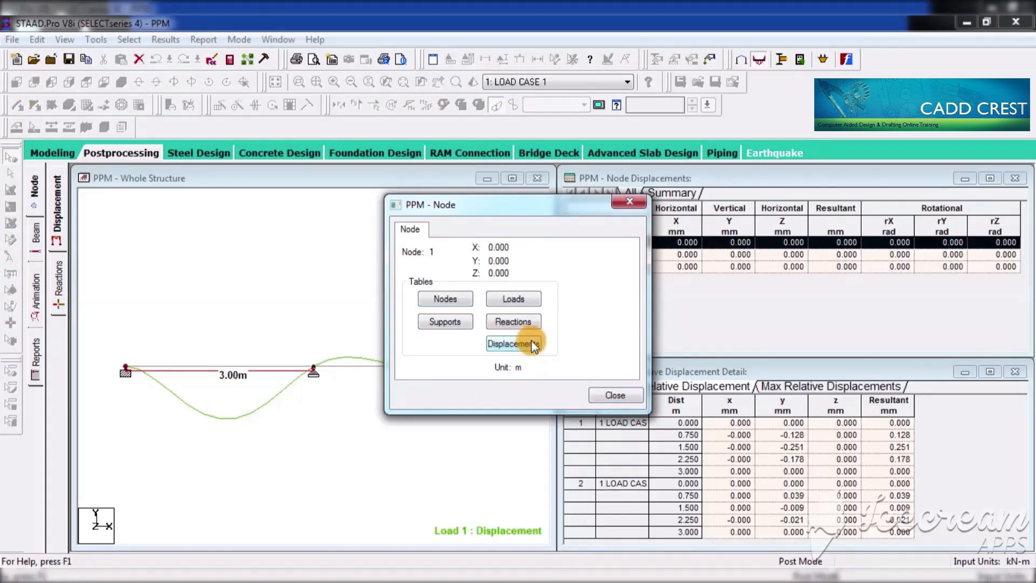
pyautogui.moveTo(538, 209); pyautogui.dragTo(694, 348)
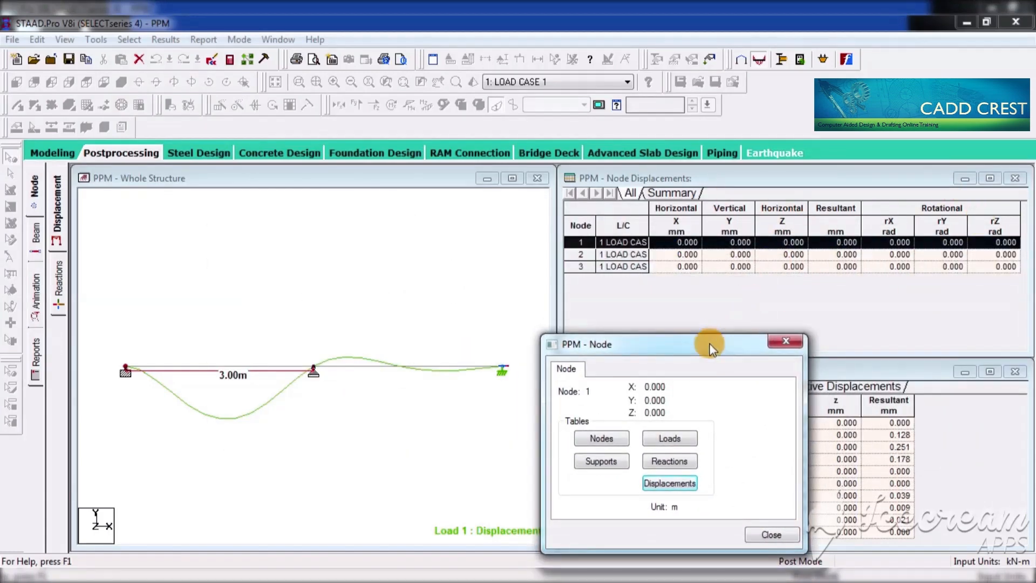
pyautogui.moveTo(700, 341); pyautogui.dragTo(545, 225)
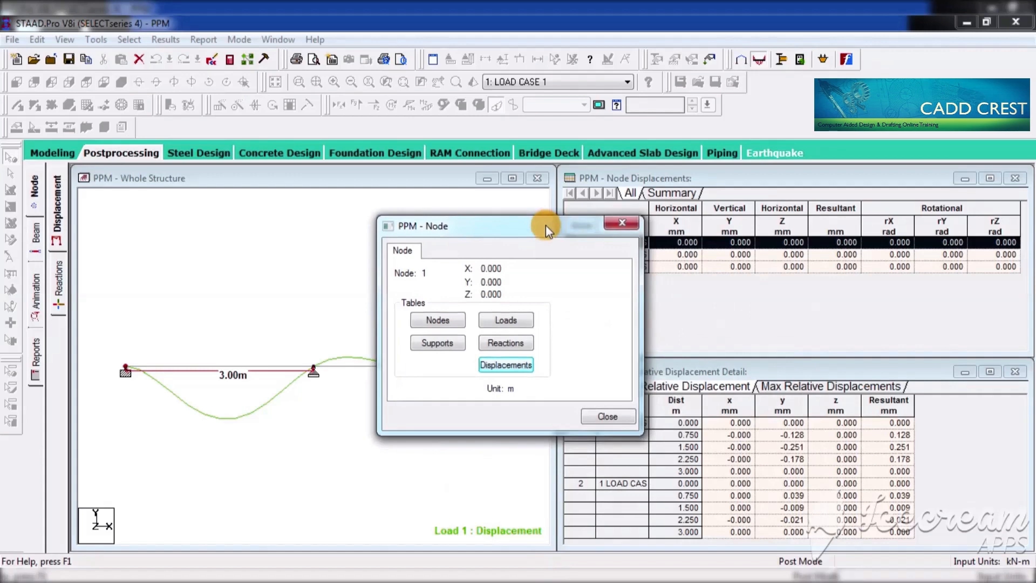
pyautogui.click(616, 226)
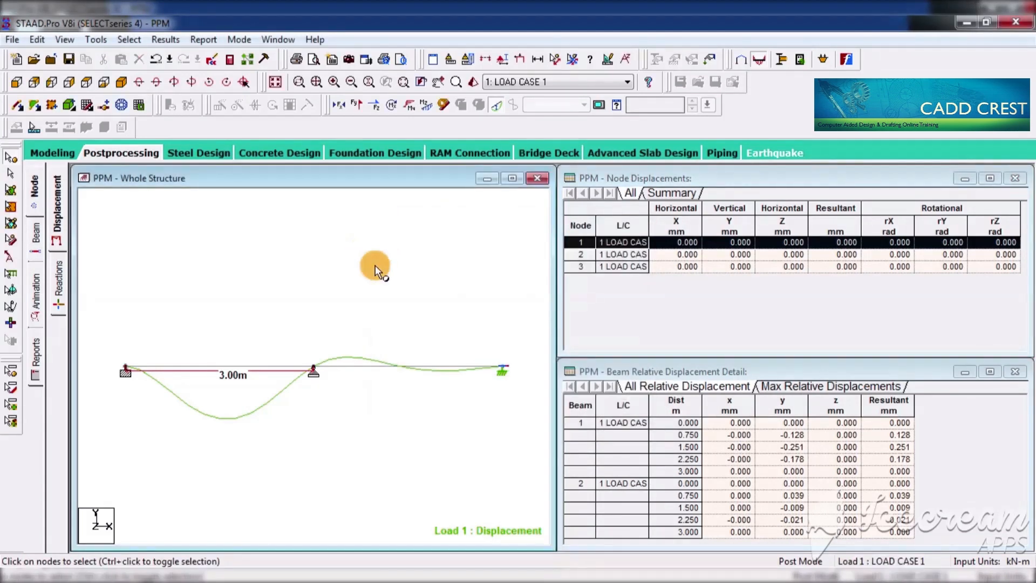
# - Query beam 1 and examine its shear bending and deflection diagrams
pyautogui.doubleClick(227, 369)
pyautogui.click(496, 147)
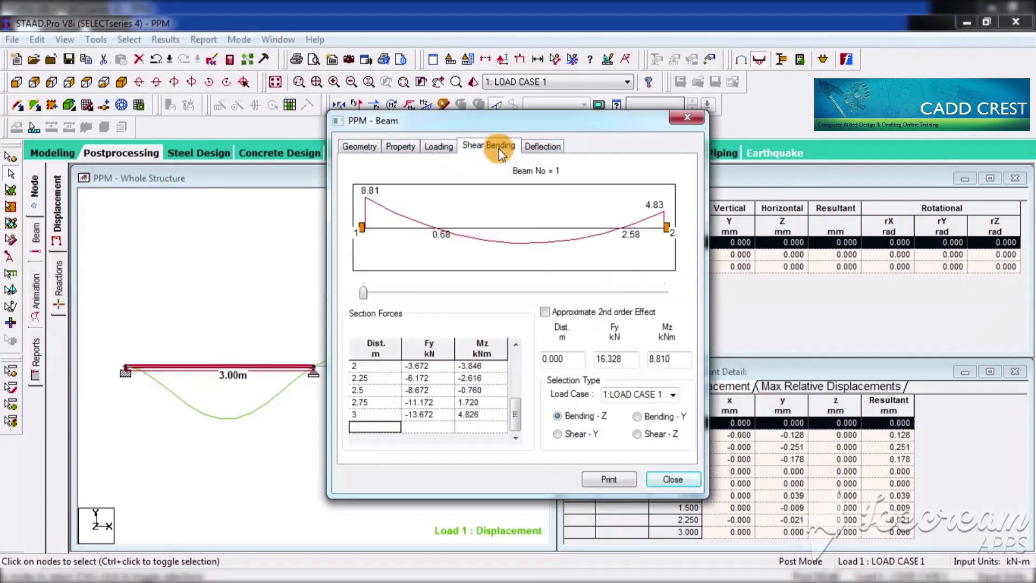
pyautogui.click(543, 148)
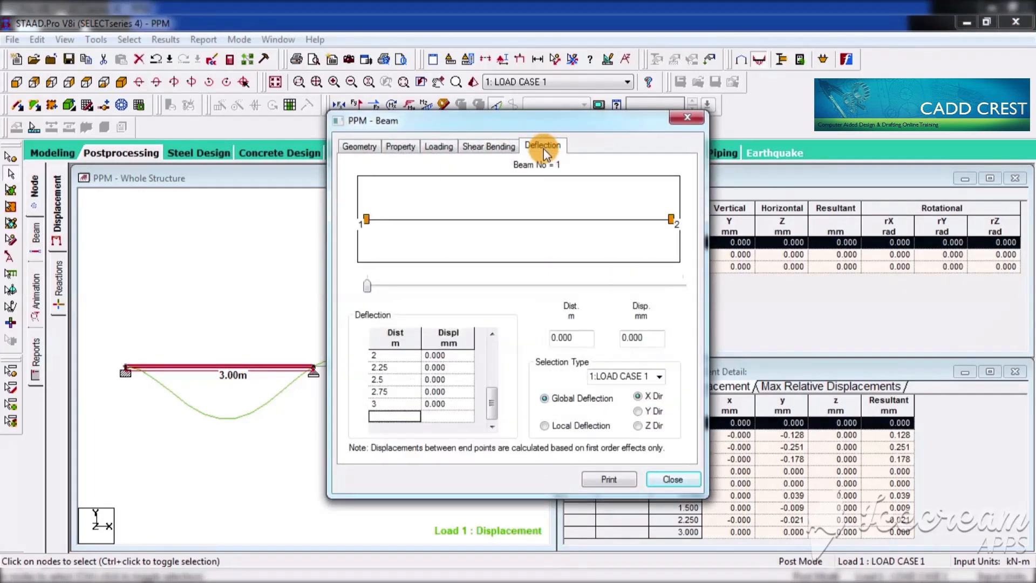
pyautogui.click(687, 116)
# - Query node 1 again with the nodes cursor and close its query dialog
pyautogui.click(12, 157)
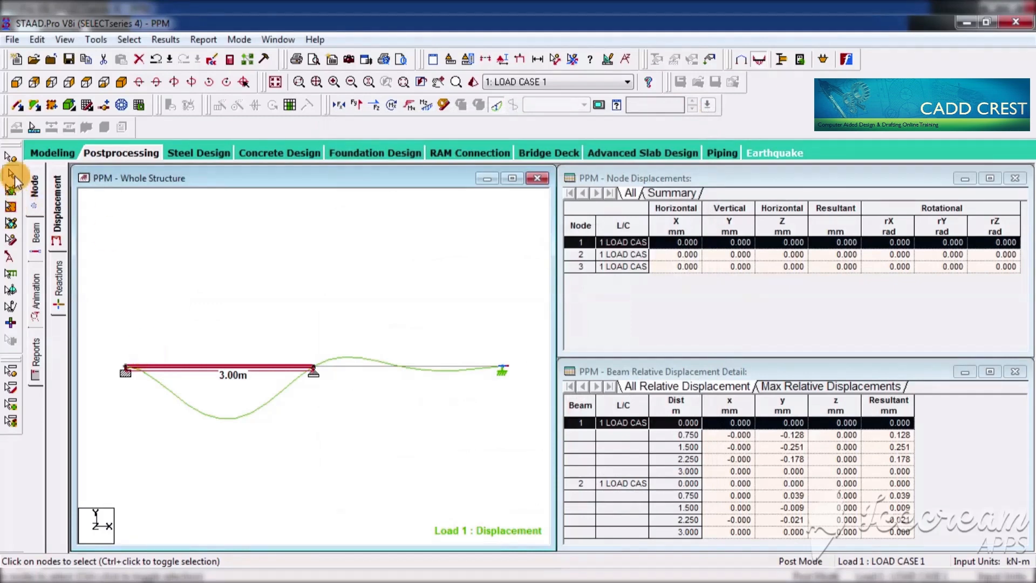
pyautogui.doubleClick(127, 367)
pyautogui.click(502, 303)
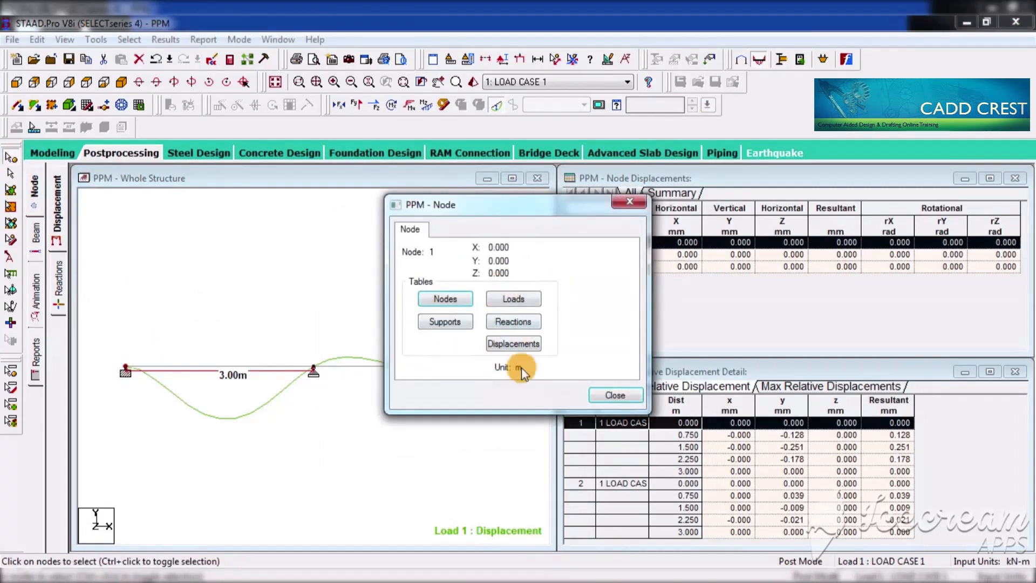
pyautogui.click(615, 394)
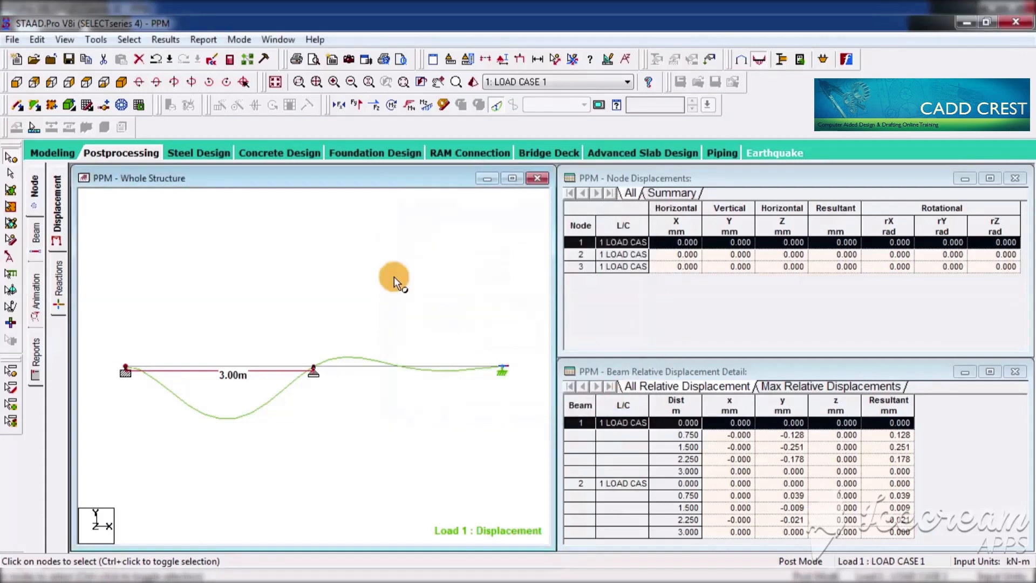
# - Display the node reactions results with the support reactions and statics check tables
pyautogui.click(34, 189)
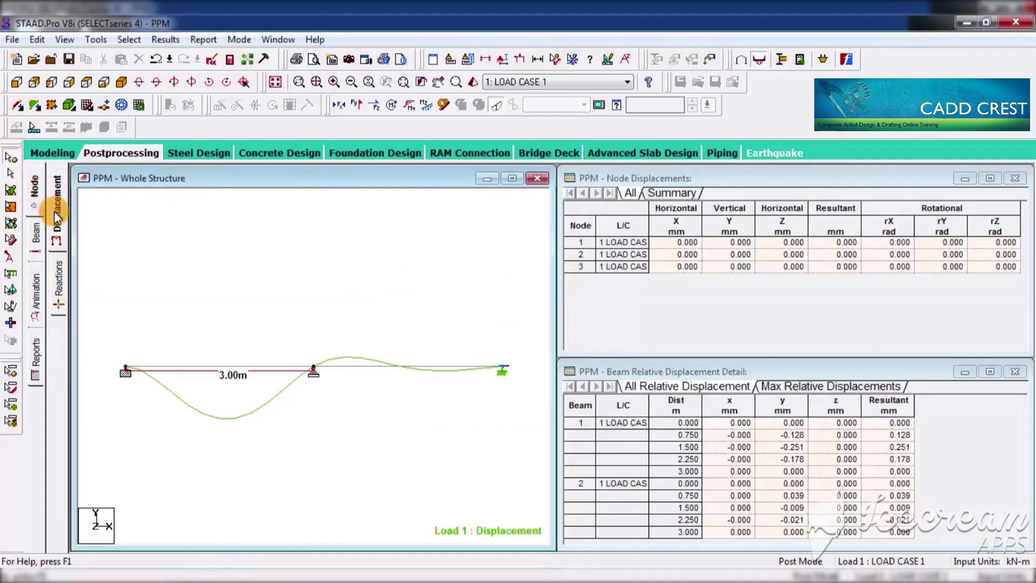
pyautogui.click(59, 283)
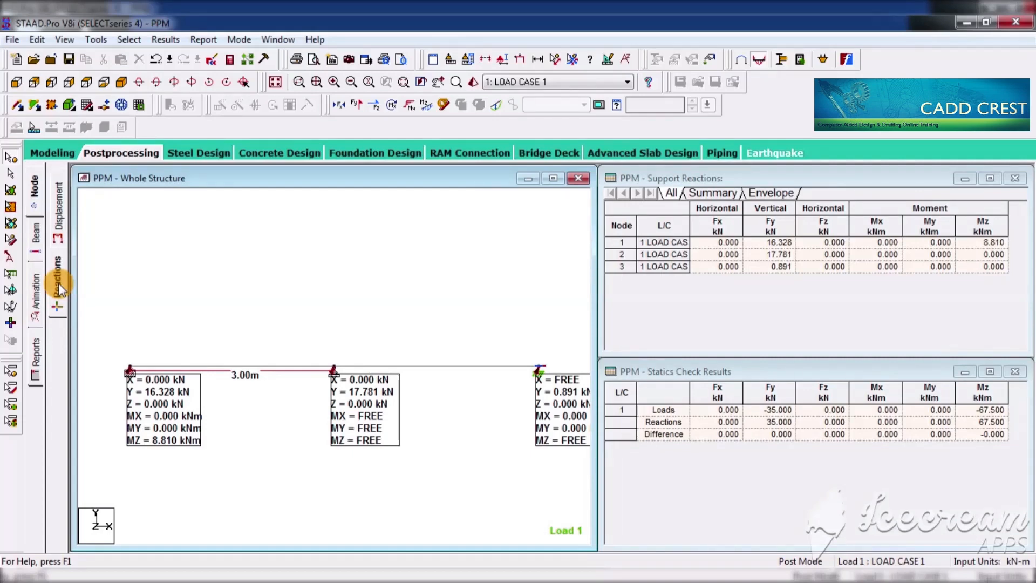
pyautogui.click(231, 61)
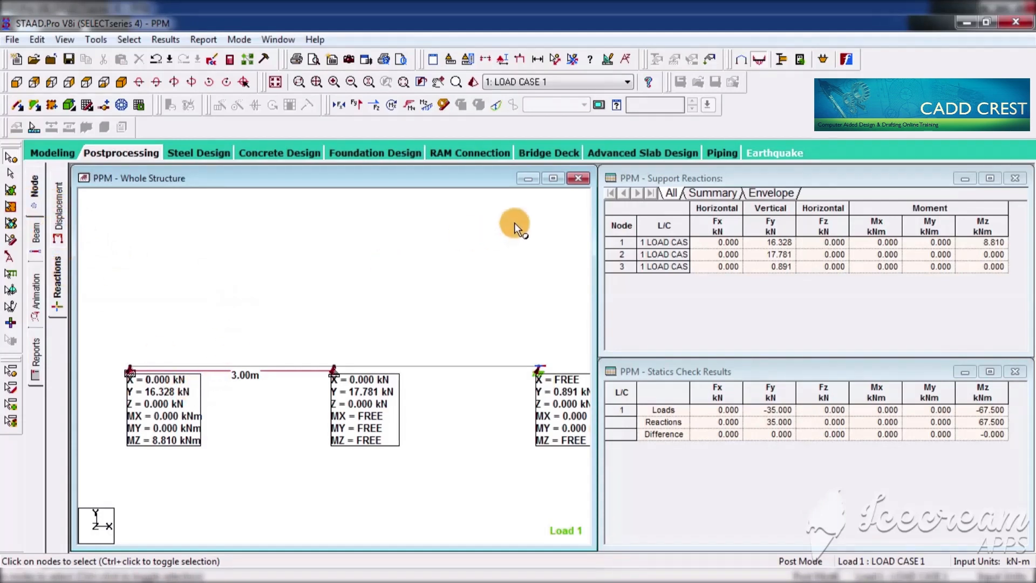
# - Try to move the third node's reaction label in the maximized structure view, and restore the tiled reactions layout
pyautogui.click(553, 178)
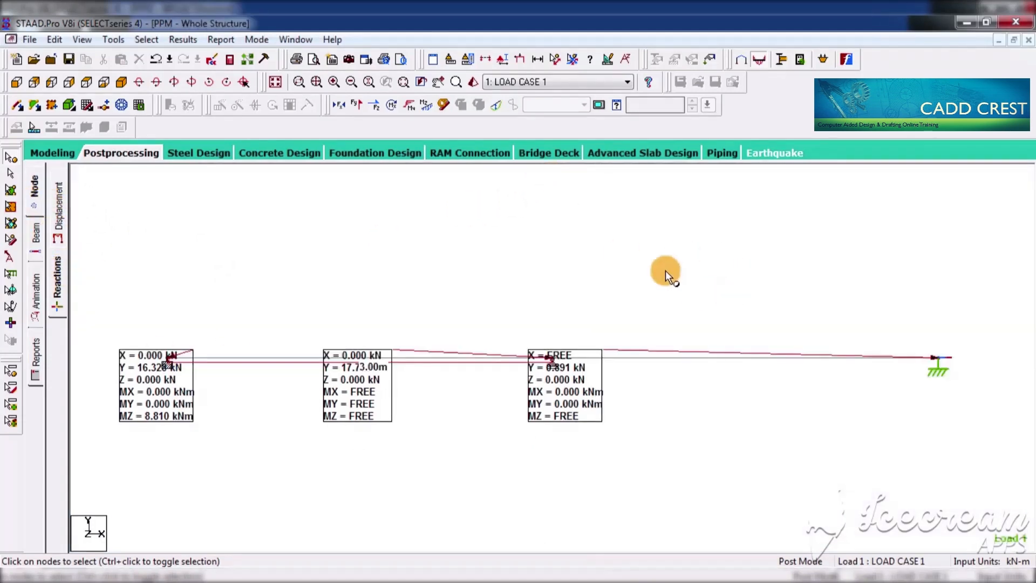
pyautogui.moveTo(599, 391); pyautogui.dragTo(895, 402)
pyautogui.moveTo(563, 399); pyautogui.dragTo(785, 439)
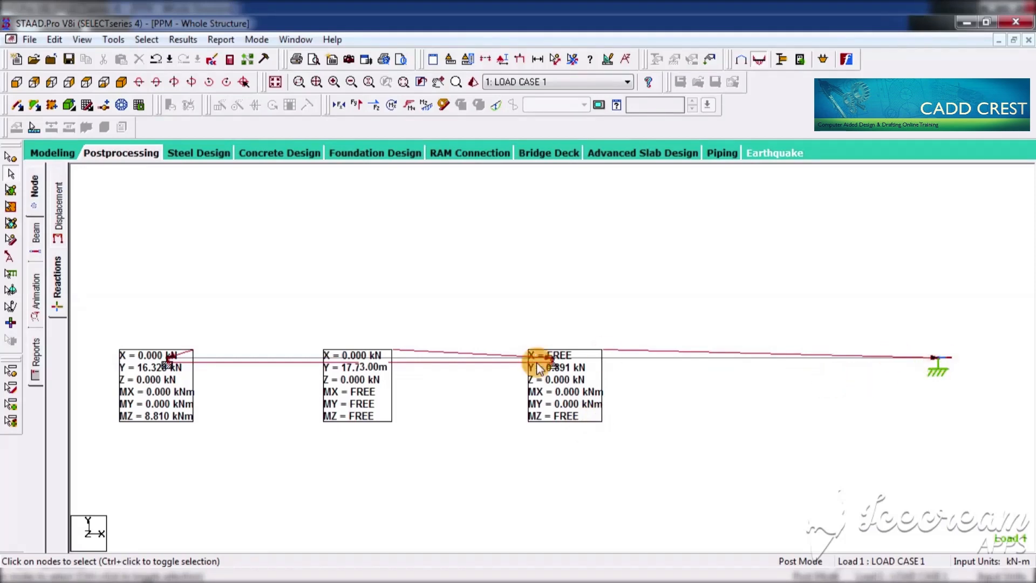
pyautogui.click(34, 190)
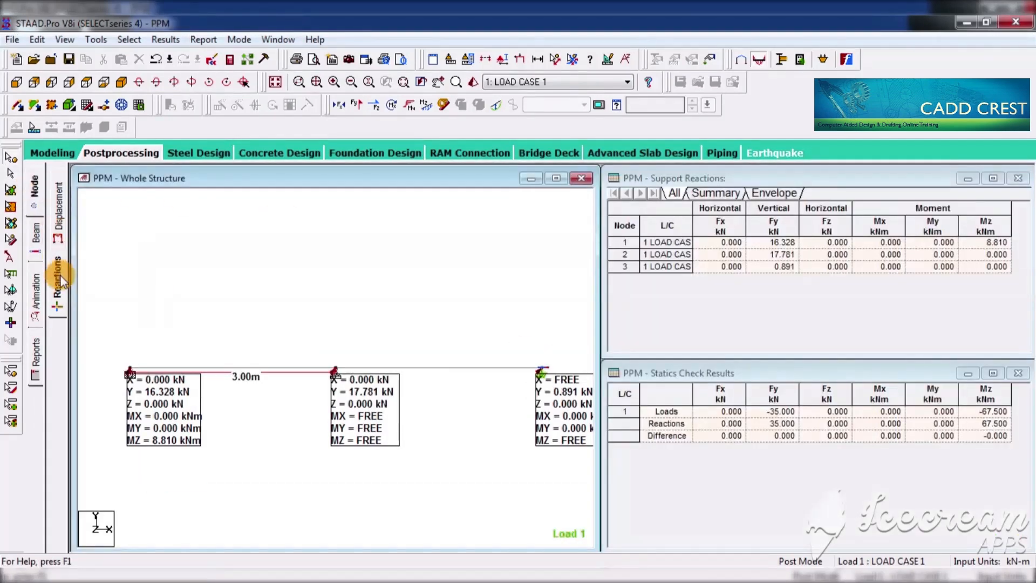
pyautogui.click(847, 180)
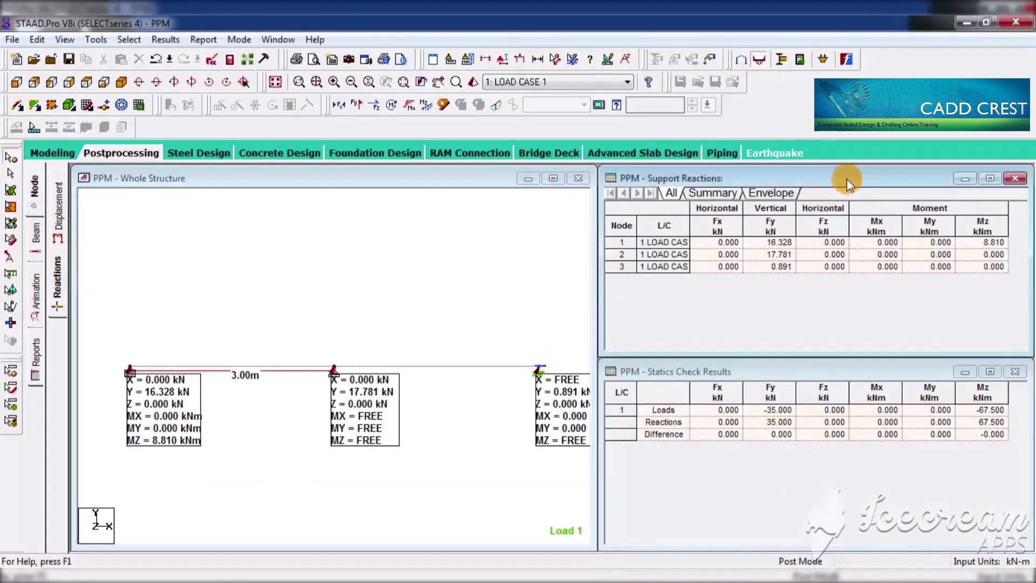
# - Review the support reactions table and the statics check results table for load case 1
pyautogui.click(822, 367)
pyautogui.click(811, 328)
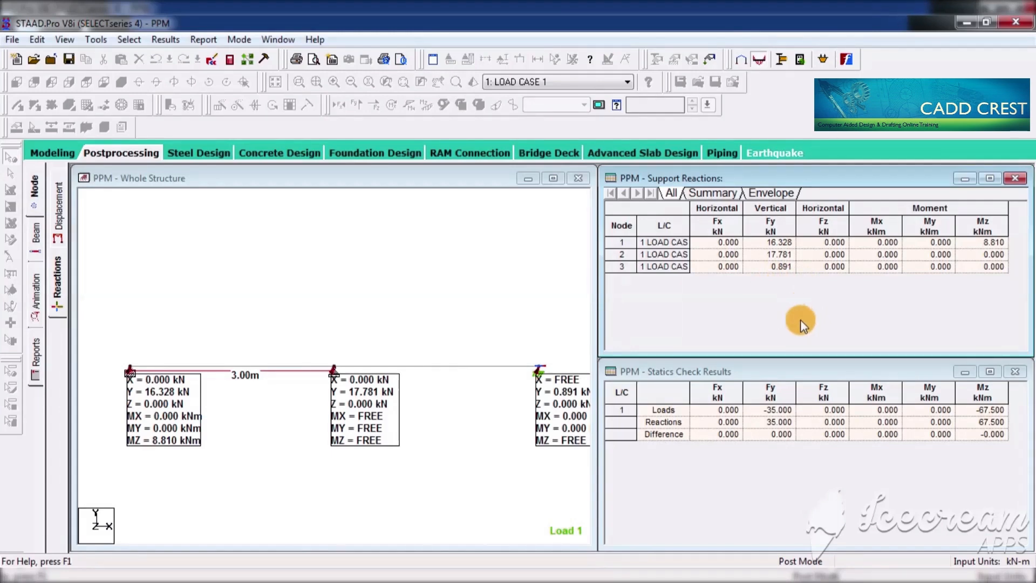
pyautogui.click(798, 374)
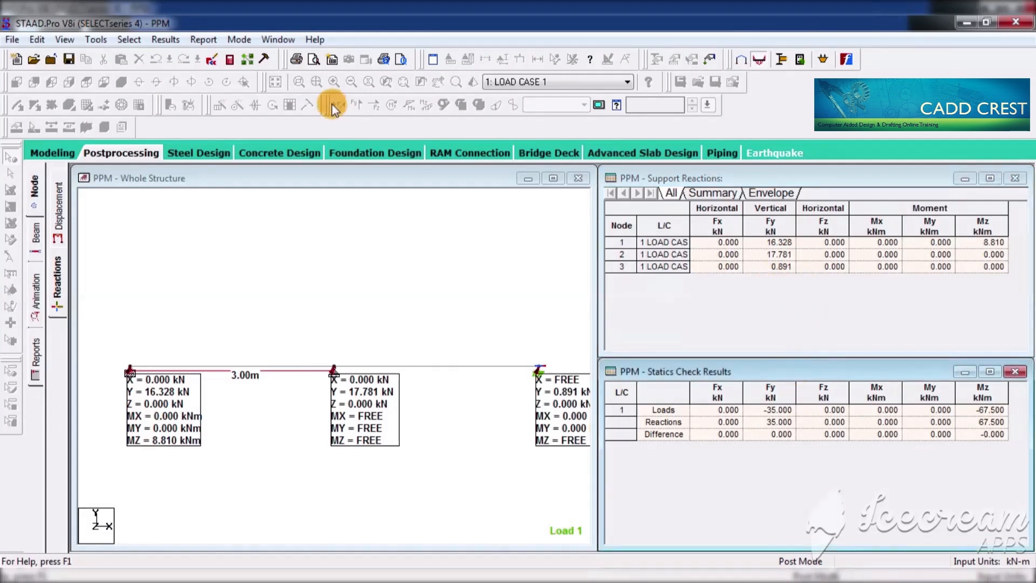
pyautogui.click(233, 64)
# - View the beam forces, stresses and graphs result pages, and return to the beam forces layout
pyautogui.click(37, 246)
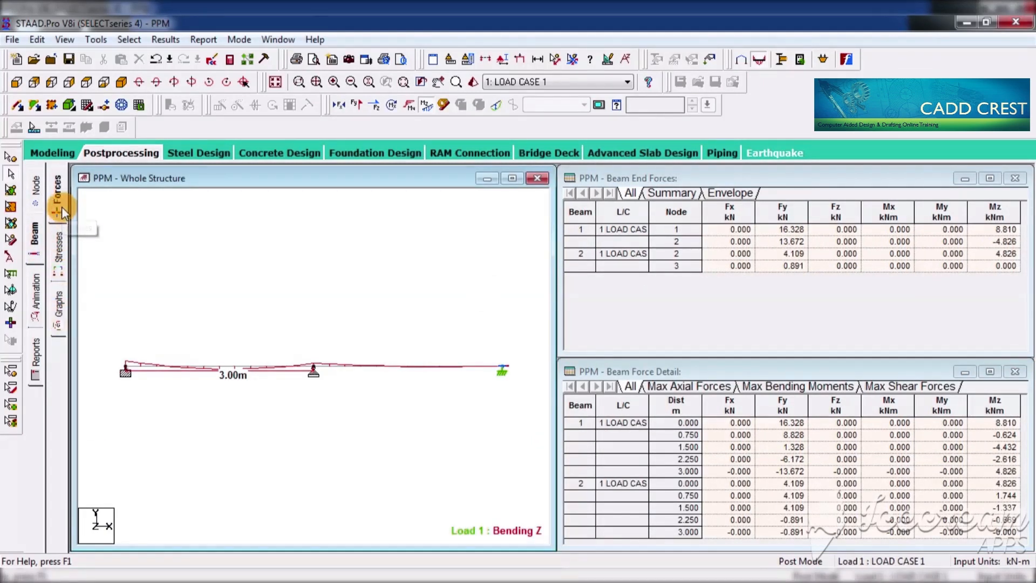
pyautogui.click(58, 248)
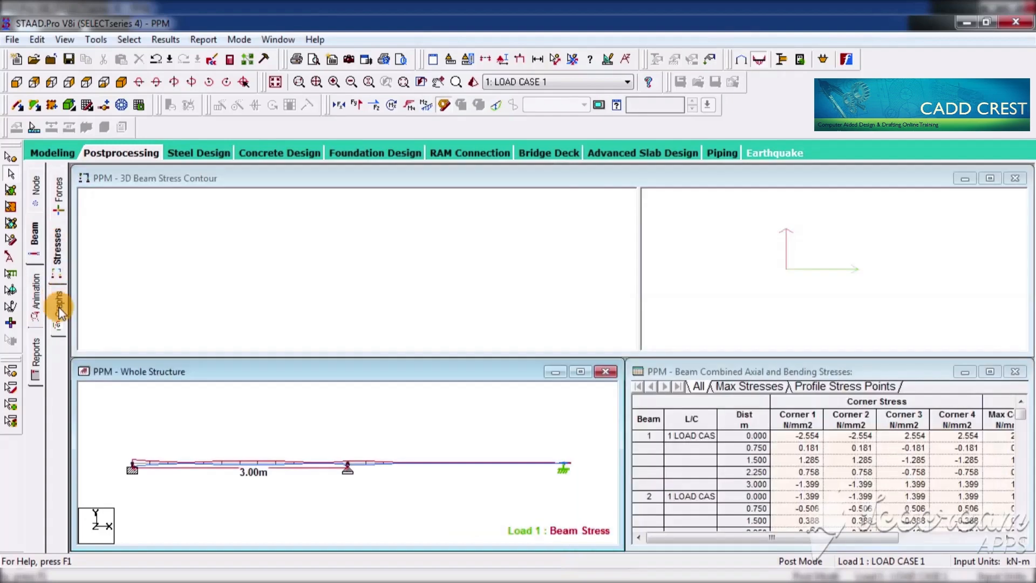
pyautogui.click(60, 311)
pyautogui.click(59, 215)
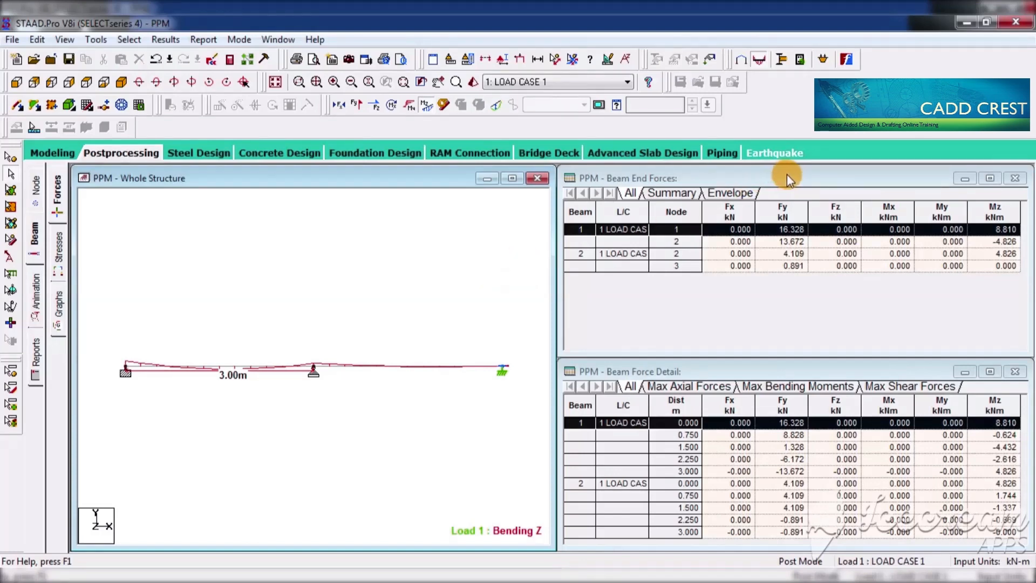
# - Compare the end forces of beams 2 and 1 by highlighting each beam in the results tables and the structure view
pyautogui.click(813, 176)
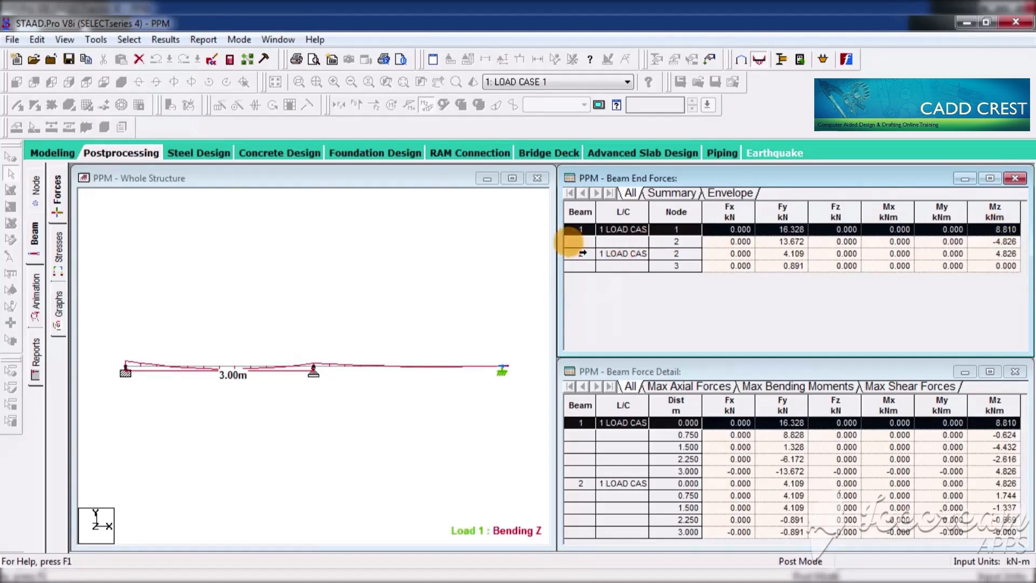
pyautogui.click(582, 253)
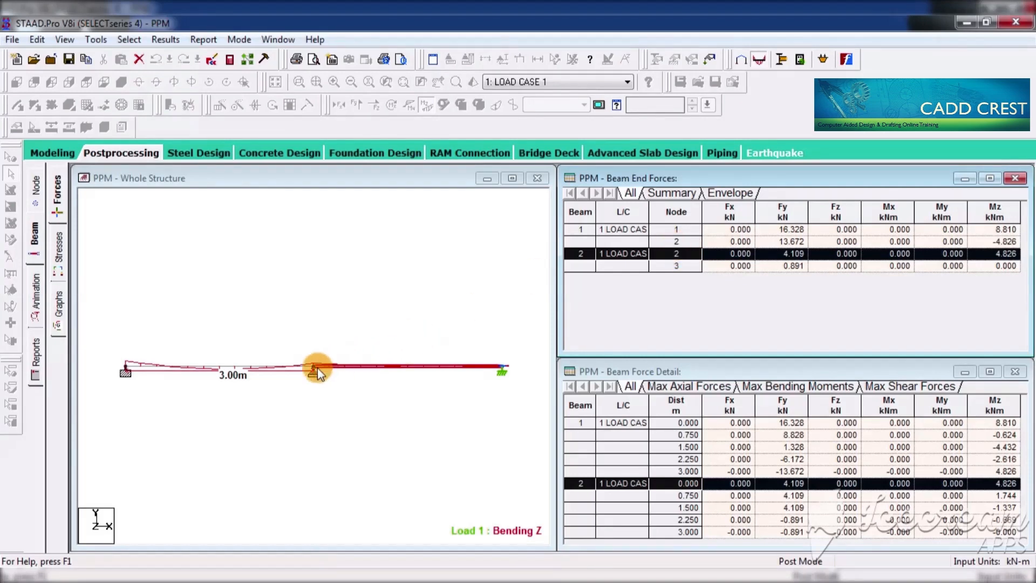
pyautogui.click(315, 322)
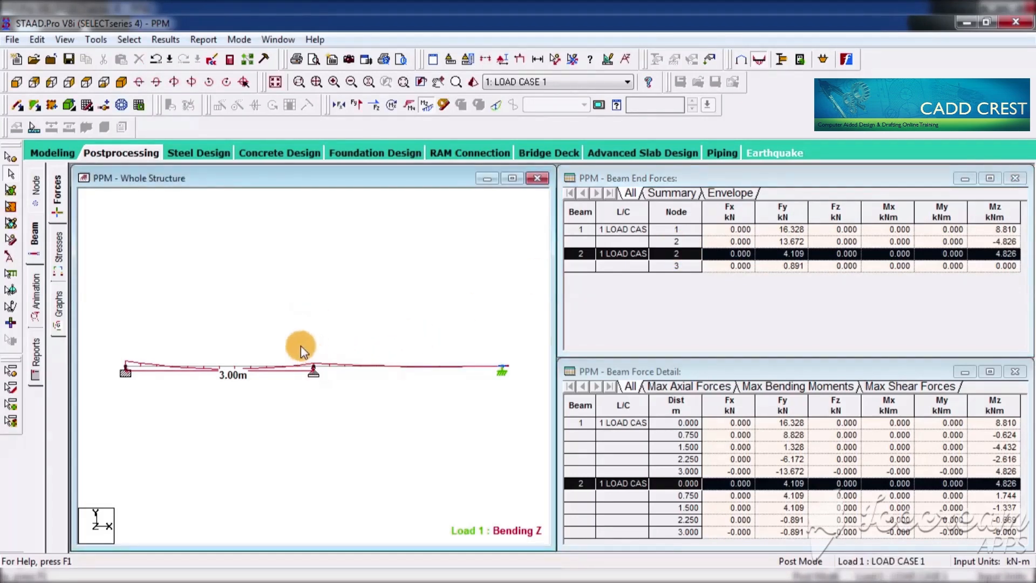
pyautogui.moveTo(301, 346); pyautogui.dragTo(339, 393)
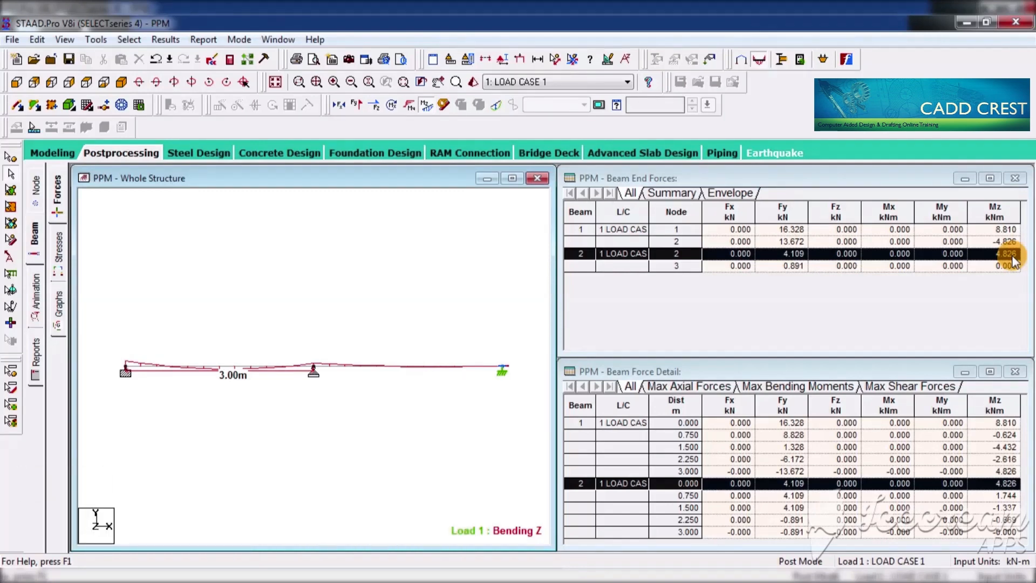
pyautogui.click(261, 363)
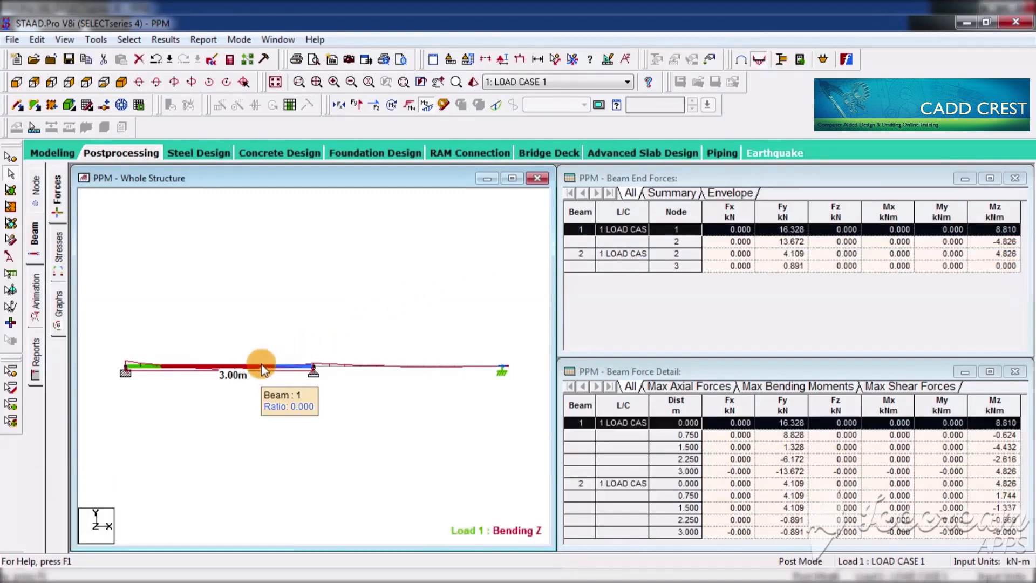
pyautogui.click(319, 449)
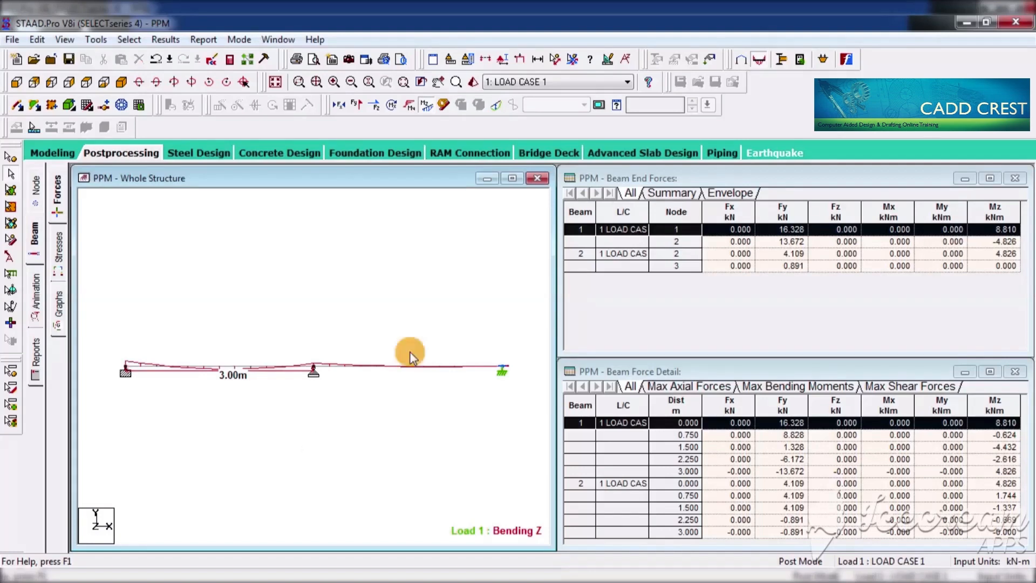
# - Enlarge the bending moment diagram to the full workspace, and restore the tiled beam forces layout
pyautogui.click(512, 179)
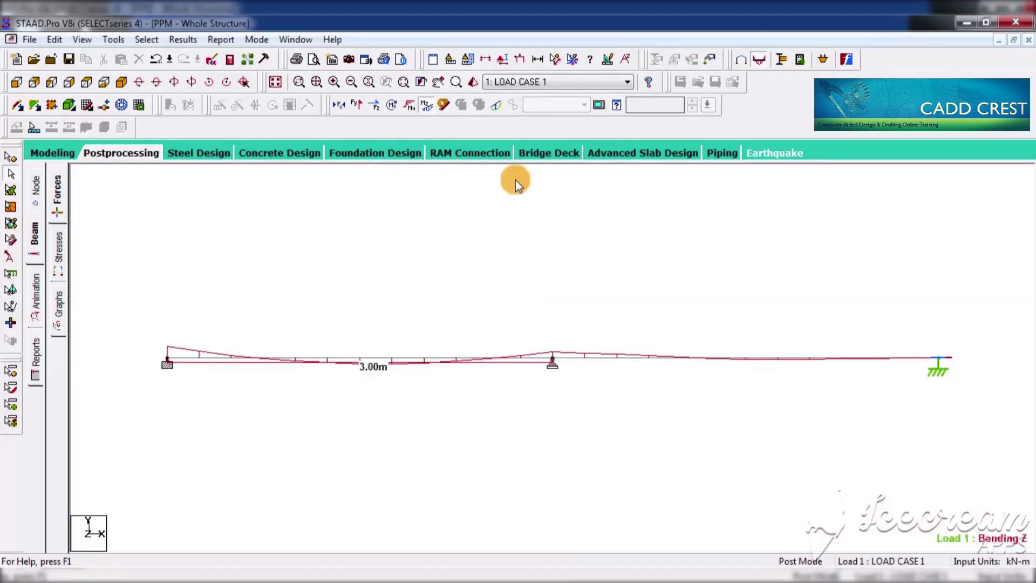
pyautogui.click(34, 237)
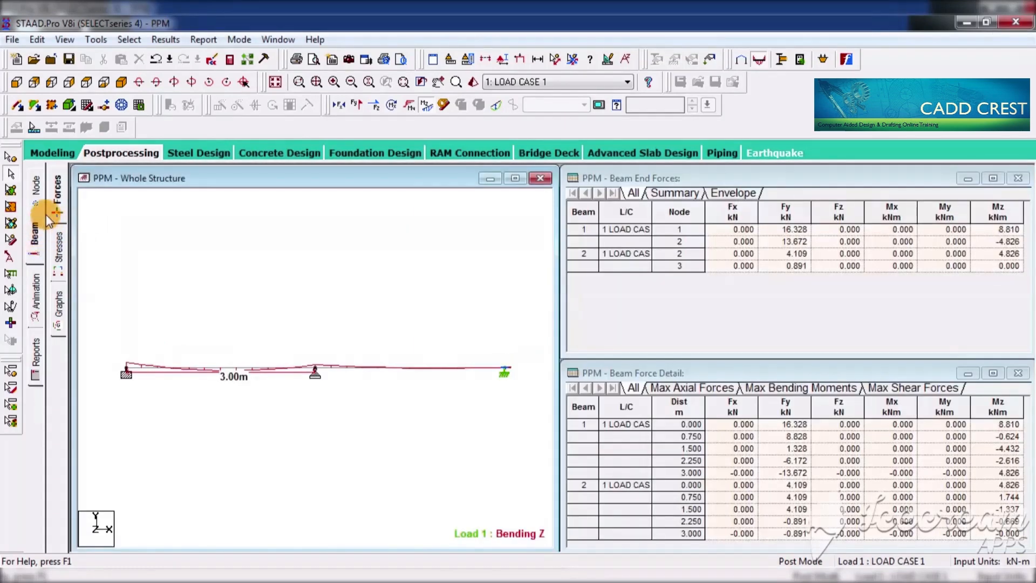
pyautogui.click(58, 207)
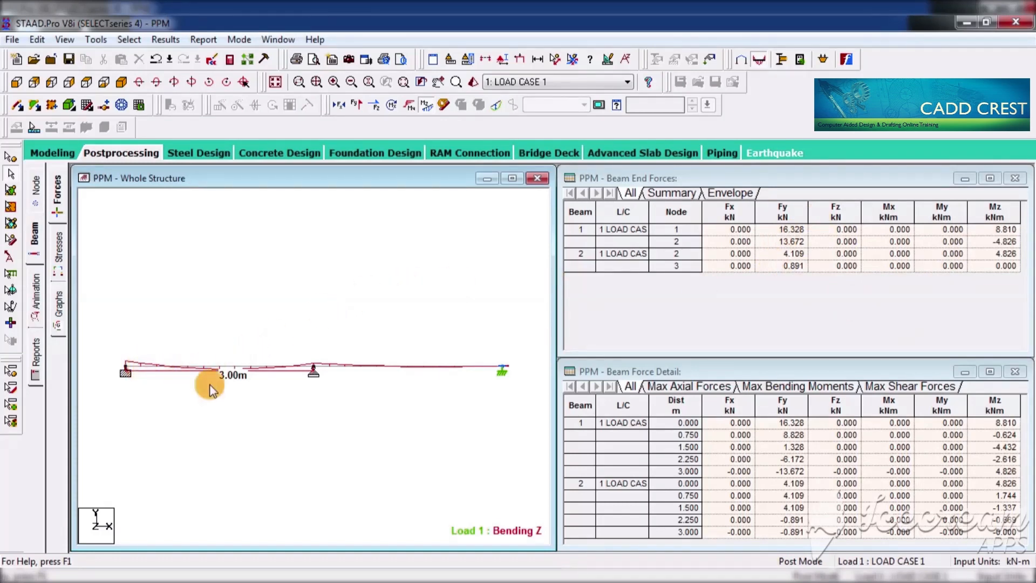
# - Remove the beam dimension label from the structure view, and toggle the Bending Z diagram off and on again
pyautogui.click(573, 59)
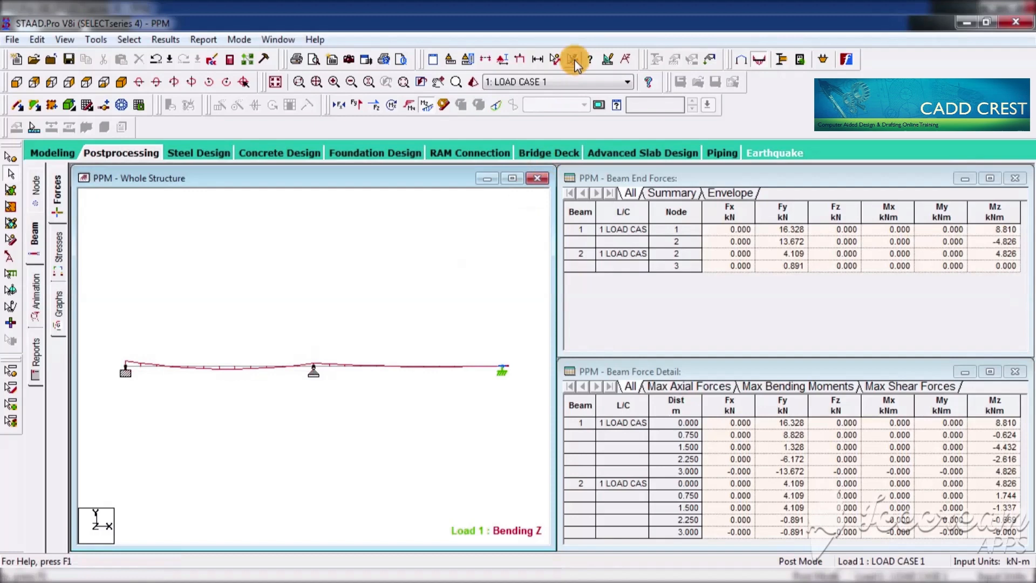
pyautogui.click(428, 109)
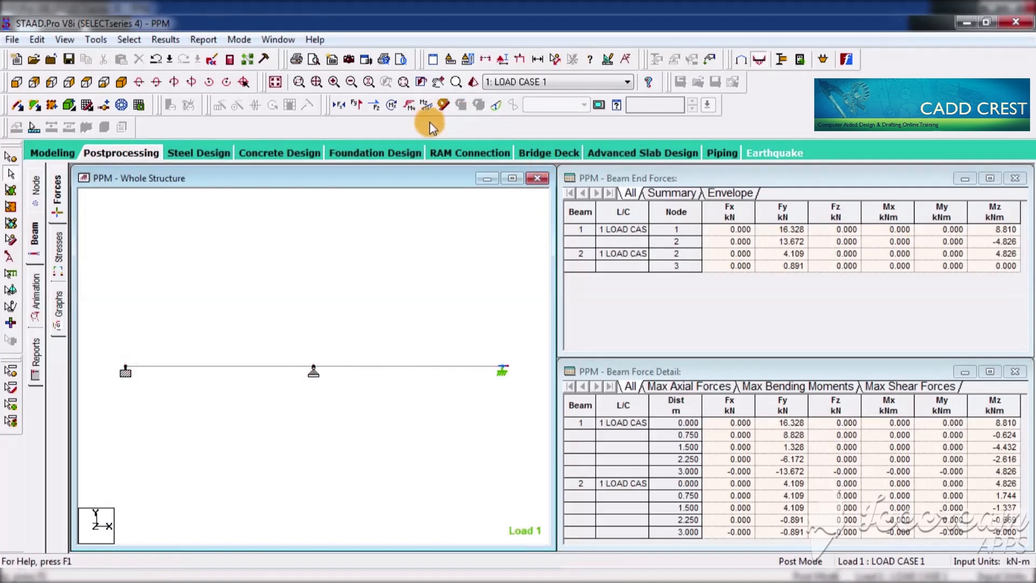
pyautogui.click(428, 109)
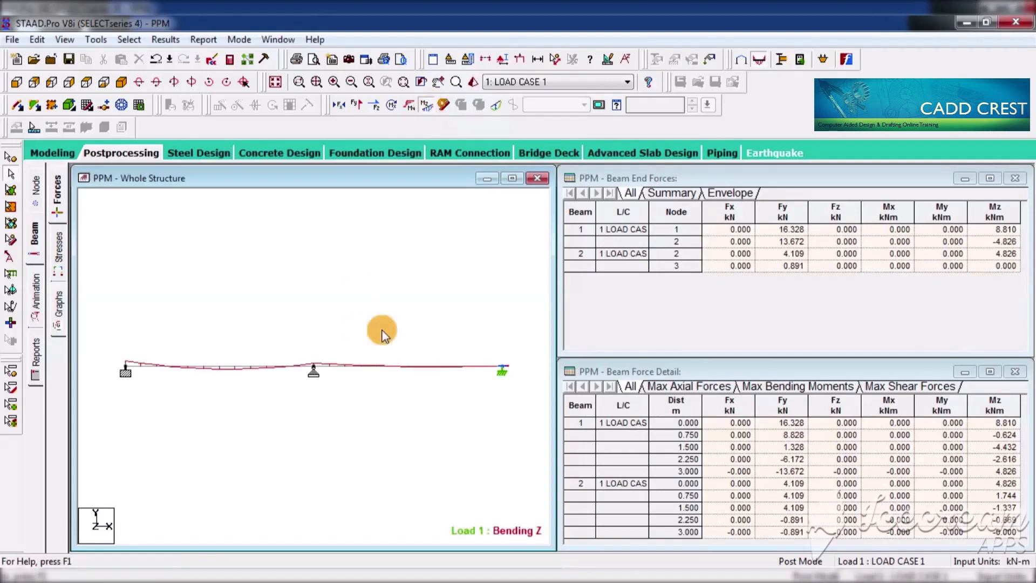
# - Open the diagram scale settings beside the structure view and enable Apply Immediately
pyautogui.rightClick(423, 310)
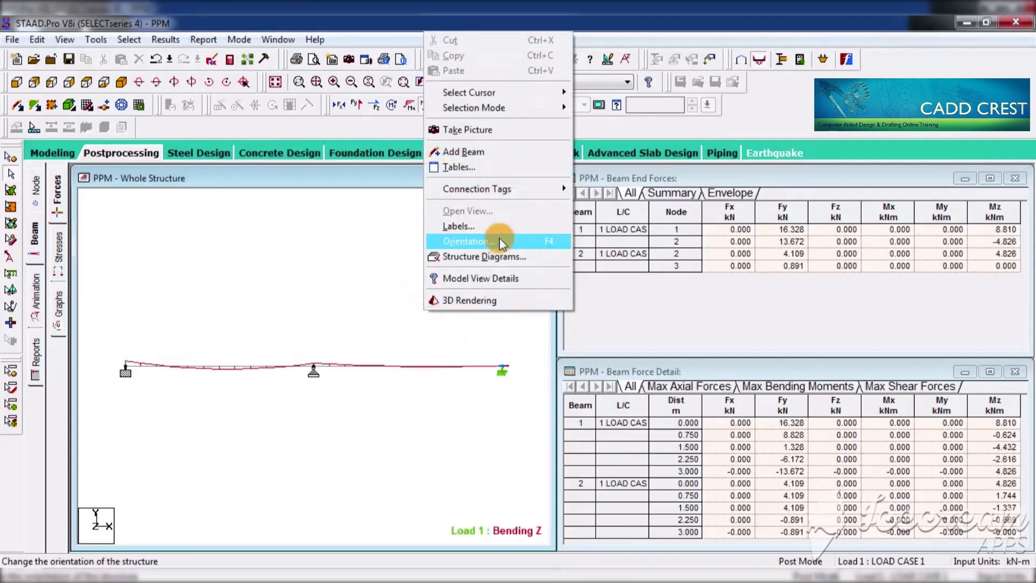
pyautogui.click(487, 222)
pyautogui.click(580, 96)
pyautogui.moveTo(547, 58); pyautogui.dragTo(844, 52)
pyautogui.click(896, 118)
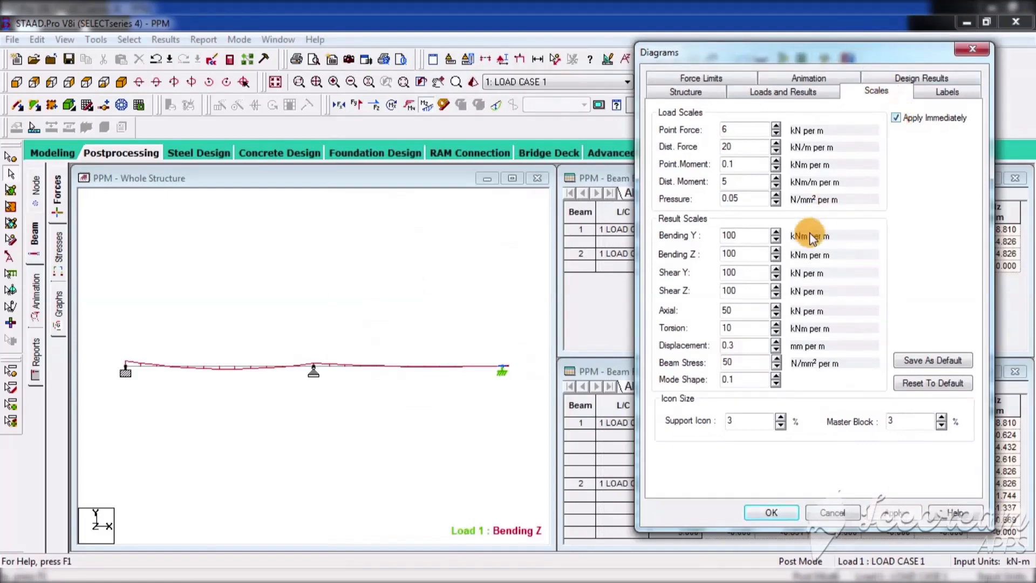
# - Set the Bending Z result scale to 8 kNm per m and accept the diagram settings
pyautogui.click(775, 250)
pyautogui.click(775, 251)
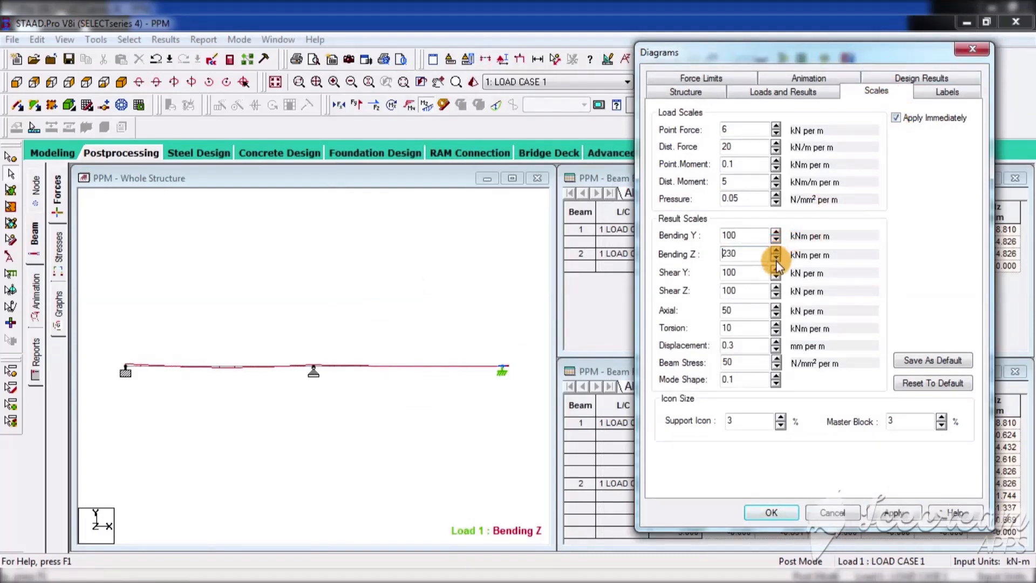
pyautogui.click(775, 258)
pyautogui.click(775, 261)
pyautogui.click(776, 261)
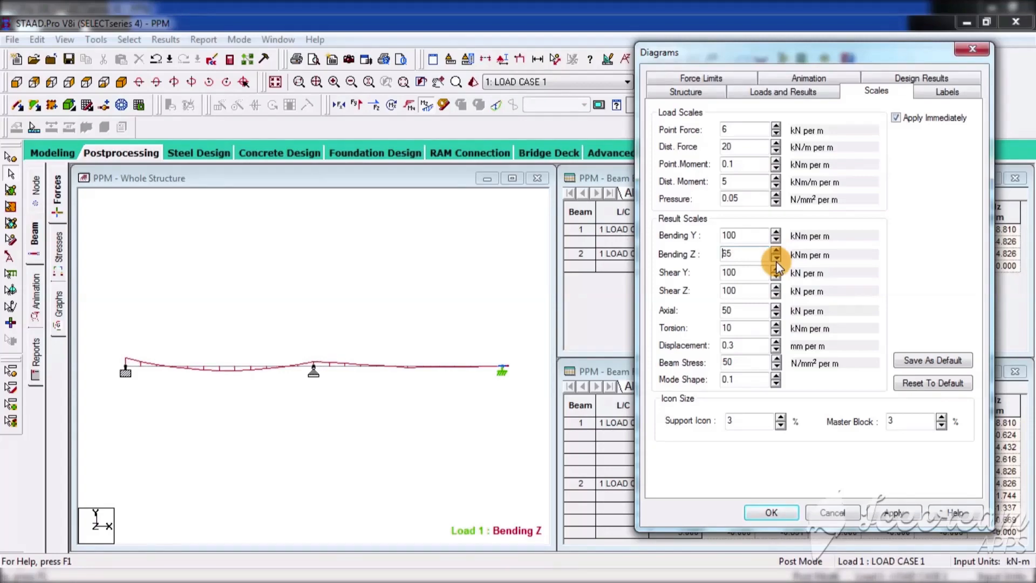
pyautogui.click(776, 261)
pyautogui.click(776, 261)
pyautogui.click(775, 261)
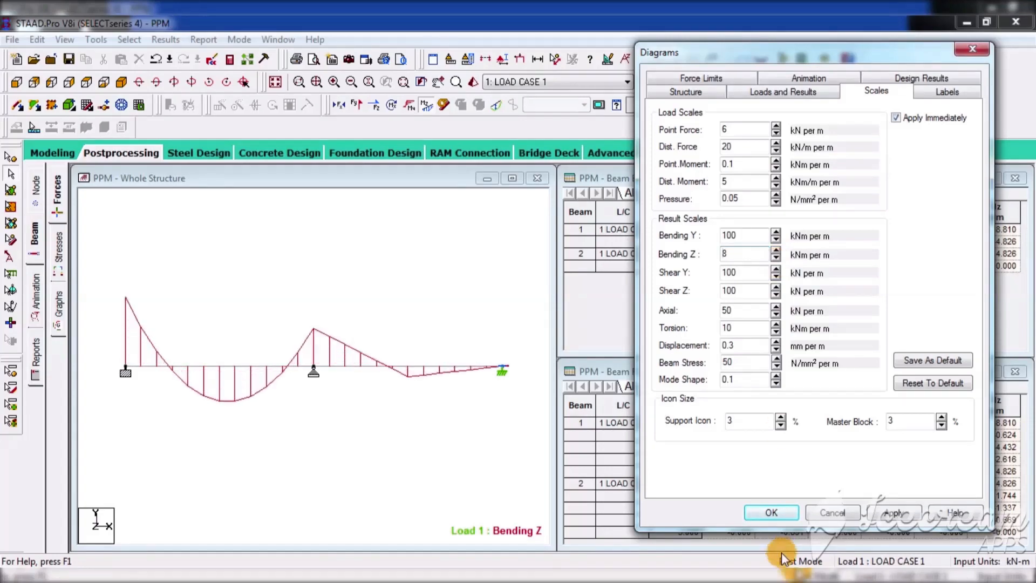
pyautogui.click(774, 513)
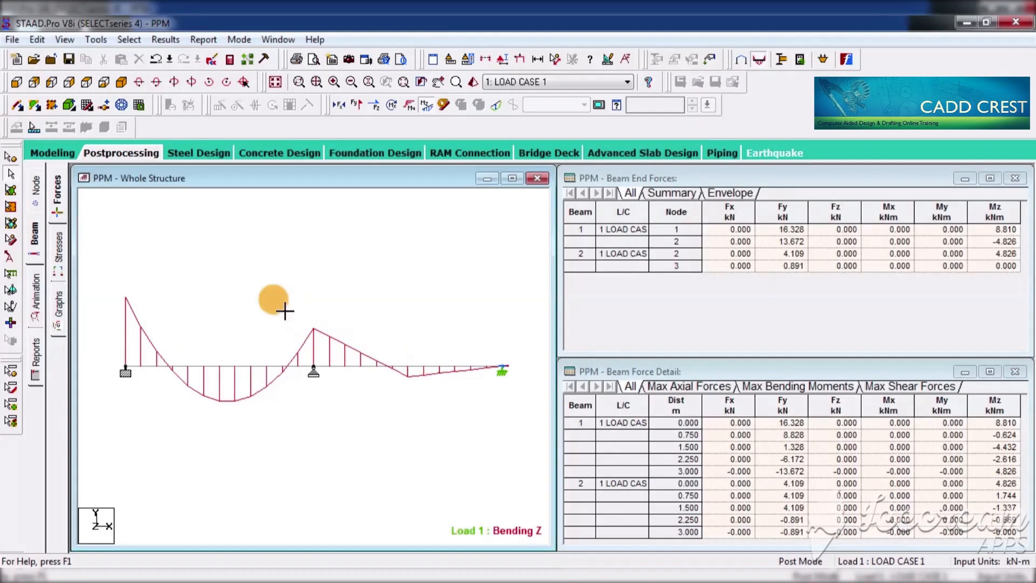
# - Examine the rescaled bending moment diagram around the middle support
pyautogui.moveTo(285, 311); pyautogui.dragTo(350, 404)
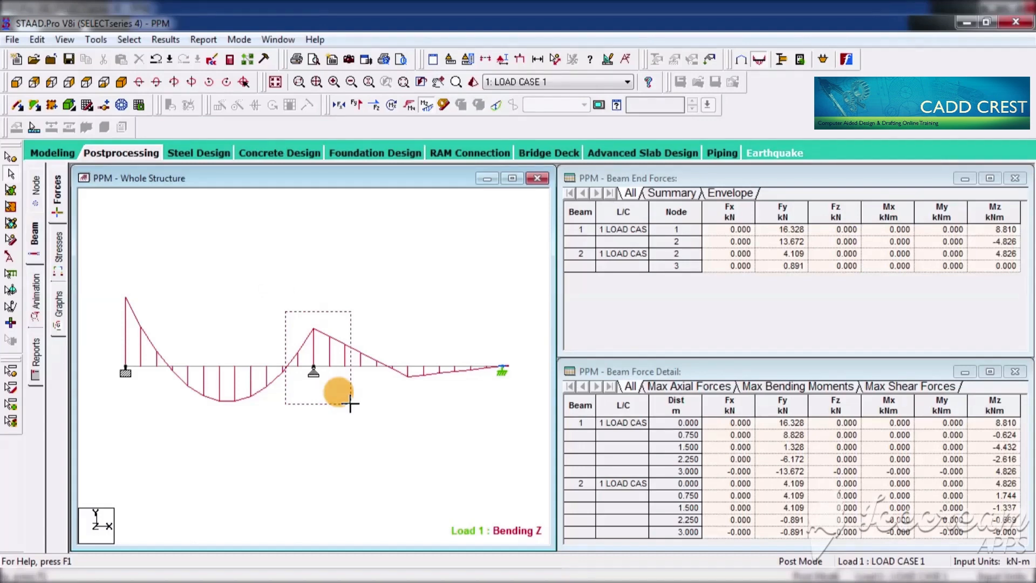
pyautogui.moveTo(350, 404); pyautogui.dragTo(351, 406)
pyautogui.moveTo(350, 404); pyautogui.dragTo(351, 405)
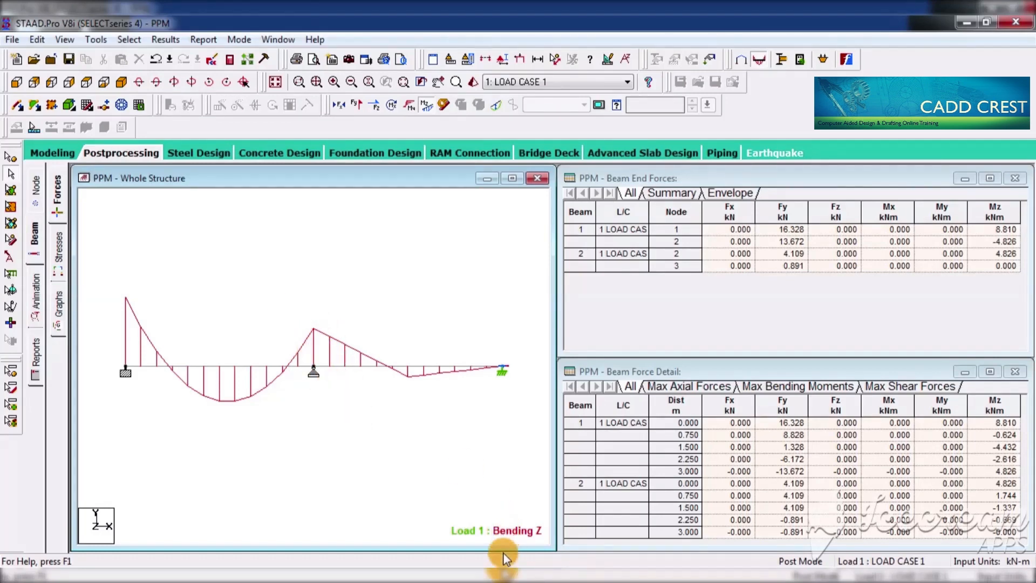
# - Open Paint and draw the beam as a horizontal line with upward support arrows under its middle and right end
pyautogui.press('super+r')
pyautogui.write('mspaint')
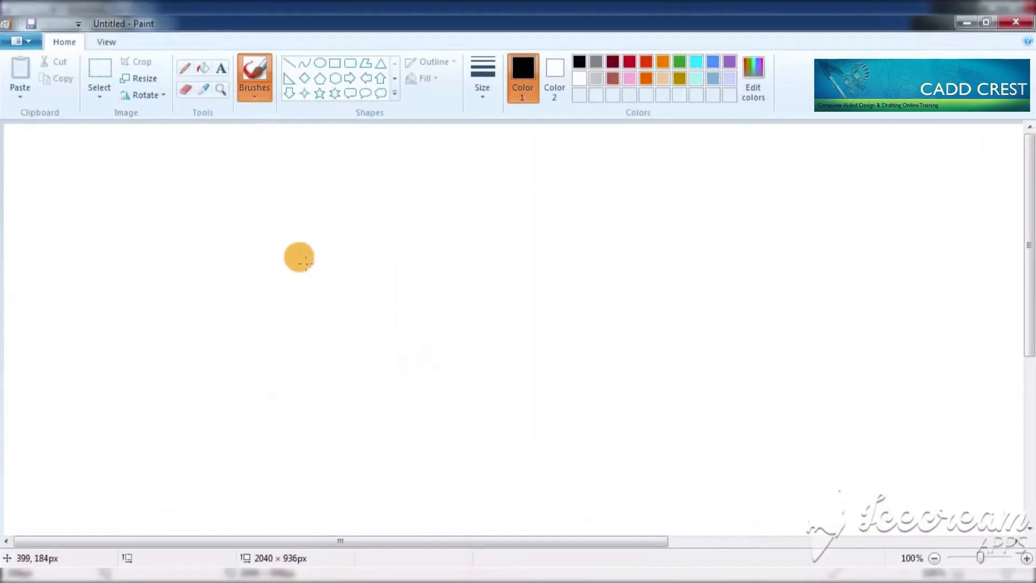
pyautogui.moveTo(304, 264); pyautogui.dragTo(837, 250)
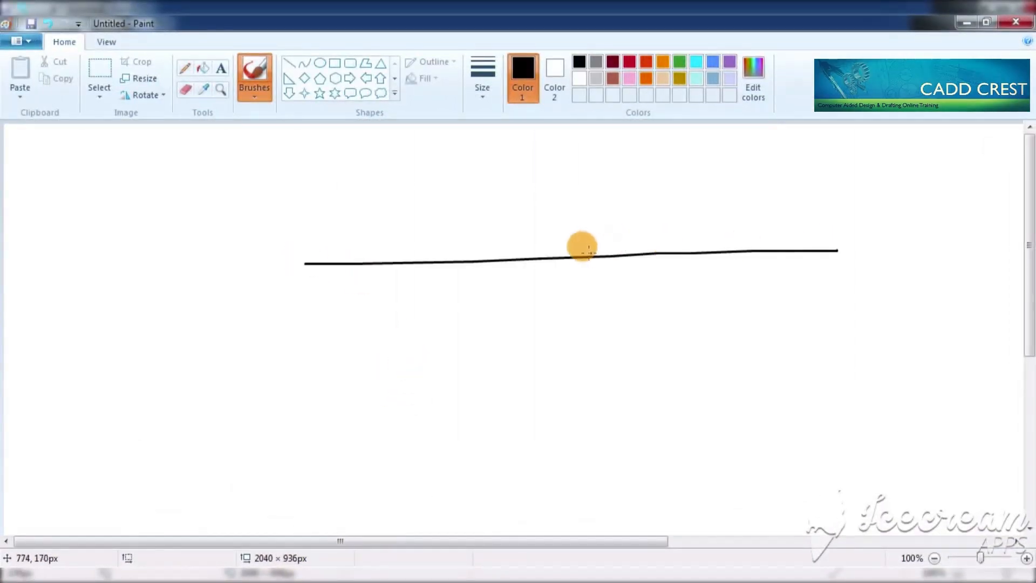
pyautogui.moveTo(574, 257)
pyautogui.mouseDown()
pyautogui.moveTo(576, 320)
pyautogui.moveTo(565, 276)
pyautogui.moveTo(592, 269)
pyautogui.mouseUp()
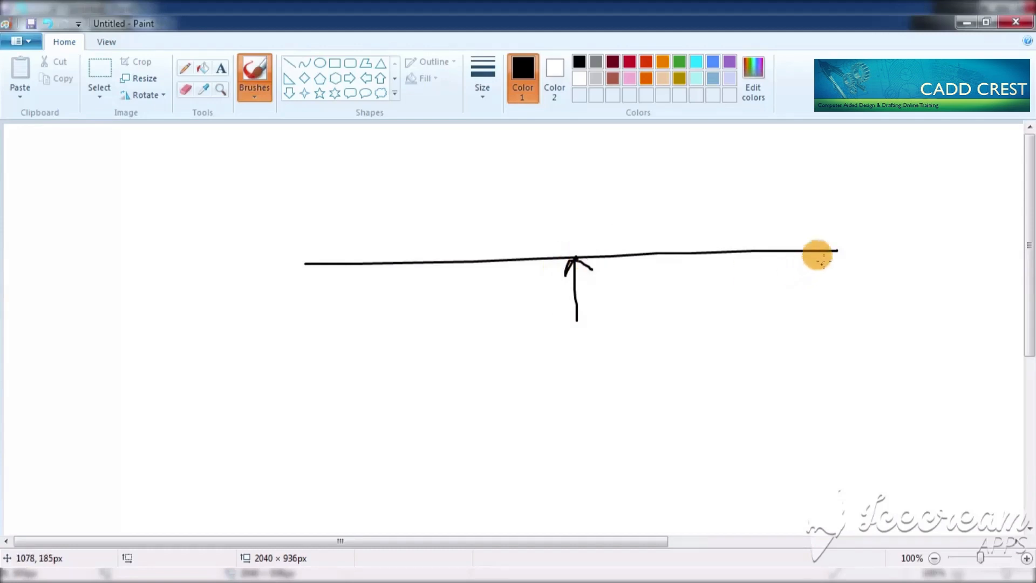
pyautogui.moveTo(826, 257)
pyautogui.mouseDown()
pyautogui.moveTo(829, 298)
pyautogui.moveTo(836, 252)
pyautogui.moveTo(845, 260)
pyautogui.mouseUp()
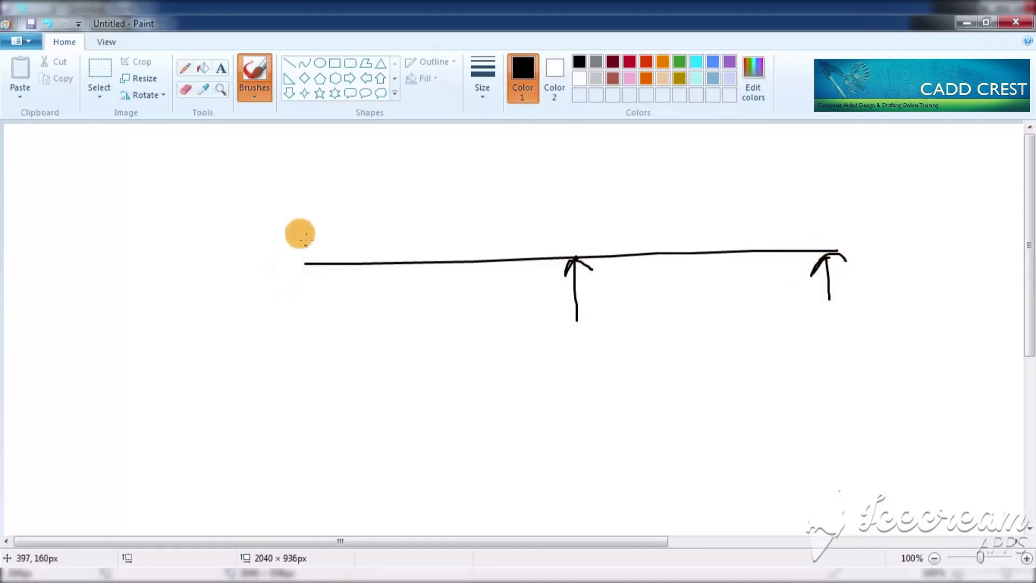
# - Draw the fixed support at the beam's left end, a distributed load over the left span and a downward point load on the right span
pyautogui.moveTo(308, 230)
pyautogui.mouseDown()
pyautogui.moveTo(305, 302)
pyautogui.moveTo(280, 275)
pyautogui.moveTo(291, 300)
pyautogui.moveTo(347, 245)
pyautogui.moveTo(561, 251)
pyautogui.mouseUp()
pyautogui.moveTo(704, 180); pyautogui.dragTo(704, 227)
pyautogui.moveTo(702, 247); pyautogui.dragTo(728, 231)
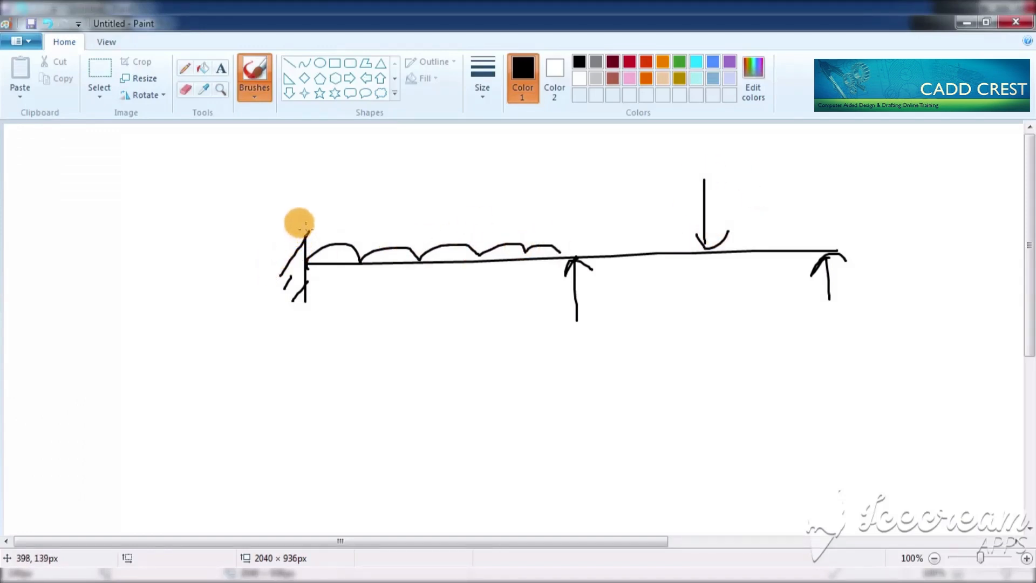
# - Sketch the bending moment curve over both spans, redrawing the right span's portion, and mark a zero at the right end
pyautogui.moveTo(305, 230)
pyautogui.mouseDown()
pyautogui.moveTo(386, 280)
pyautogui.moveTo(430, 287)
pyautogui.moveTo(571, 214)
pyautogui.mouseUp()
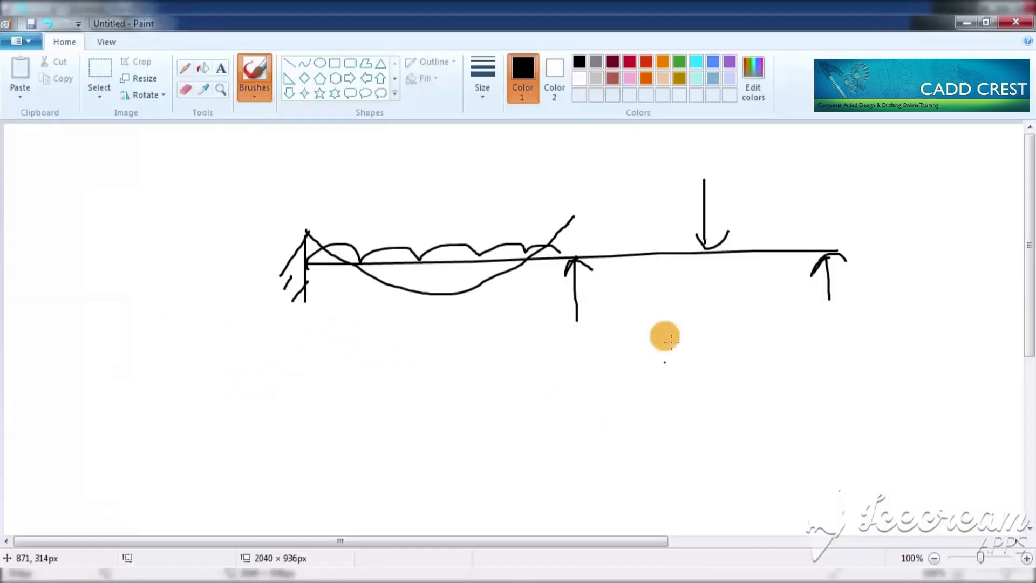
pyautogui.moveTo(575, 214)
pyautogui.mouseDown()
pyautogui.moveTo(720, 300)
pyautogui.moveTo(807, 197)
pyautogui.moveTo(819, 202)
pyautogui.mouseUp()
pyautogui.hotkey('ctrl', 'z')
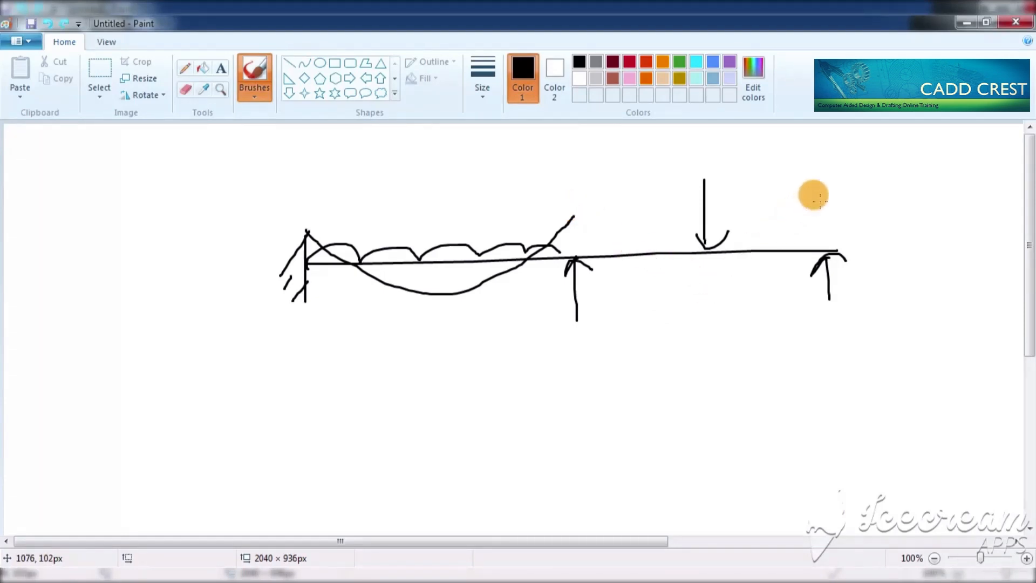
pyautogui.moveTo(573, 216)
pyautogui.mouseDown()
pyautogui.moveTo(726, 303)
pyautogui.moveTo(750, 300)
pyautogui.moveTo(834, 237)
pyautogui.mouseUp()
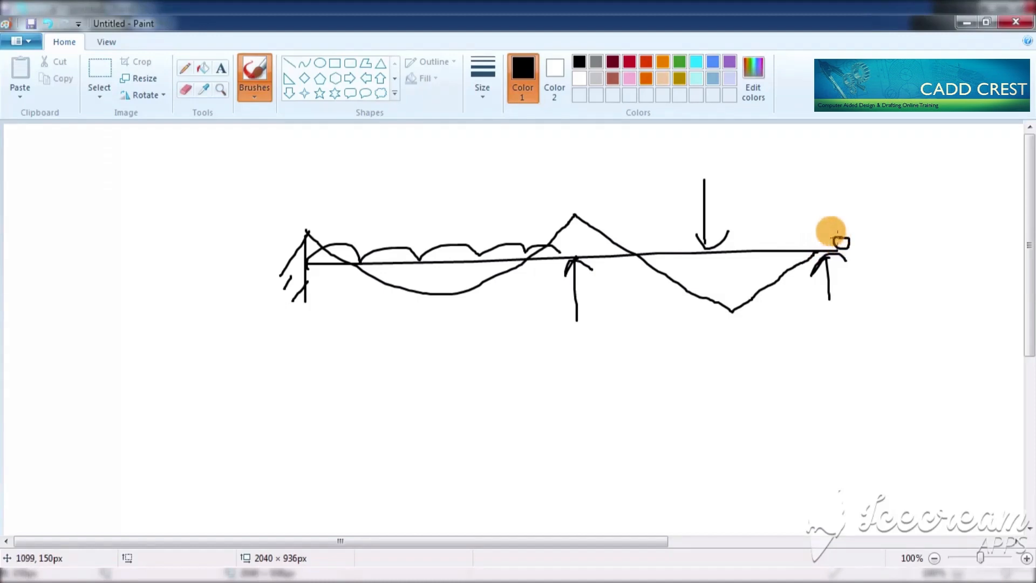
# - Mark minus signs at the middle and fixed supports and plus signs inside both sagging regions of the moment curve
pyautogui.moveTo(568, 241); pyautogui.dragTo(587, 240)
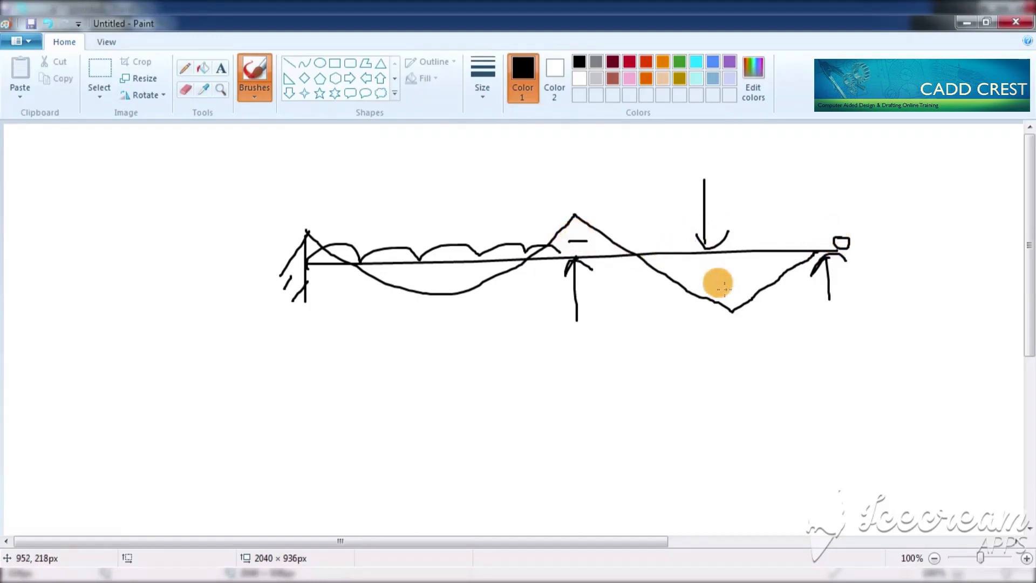
pyautogui.moveTo(721, 289)
pyautogui.mouseDown()
pyautogui.moveTo(735, 289)
pyautogui.moveTo(728, 300)
pyautogui.mouseUp()
pyautogui.moveTo(436, 280); pyautogui.dragTo(451, 280)
pyautogui.moveTo(444, 272); pyautogui.dragTo(443, 289)
pyautogui.moveTo(307, 241); pyautogui.dragTo(317, 240)
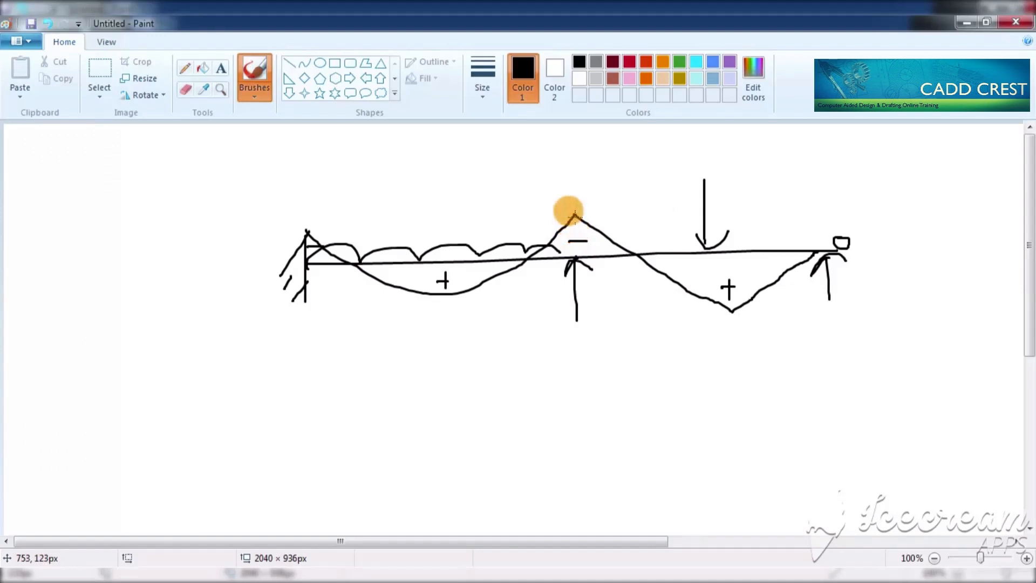
# - Return from the Paint sketch to the bending moment diagram in STAAD.Pro
pyautogui.moveTo(576, 232); pyautogui.dragTo(577, 249)
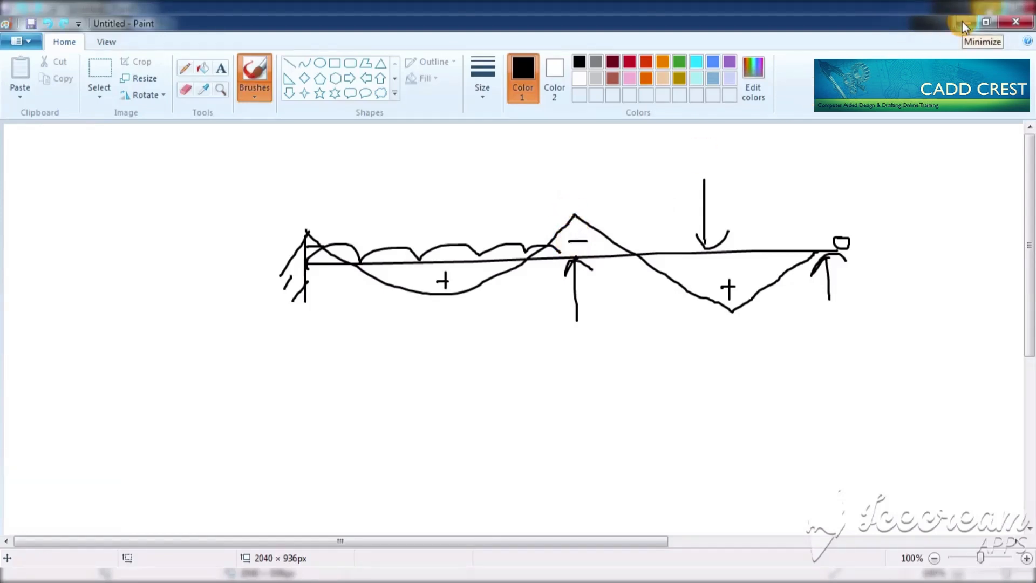
pyautogui.click(963, 24)
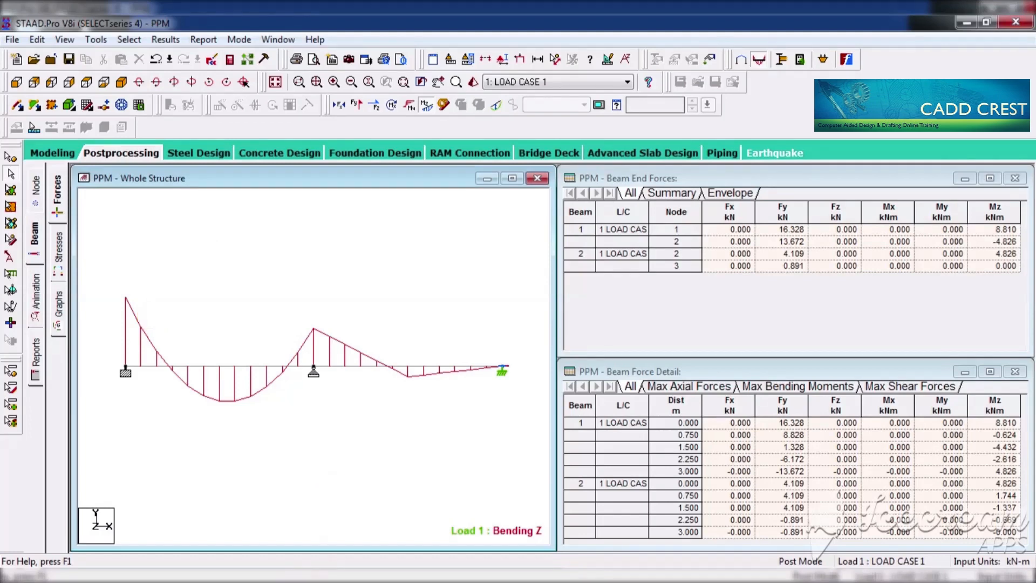
# - Draw red curved end-moment arrows at both ends of each span over the bending diagram with the screen recorder's drawing tool
pyautogui.click(394, 580)
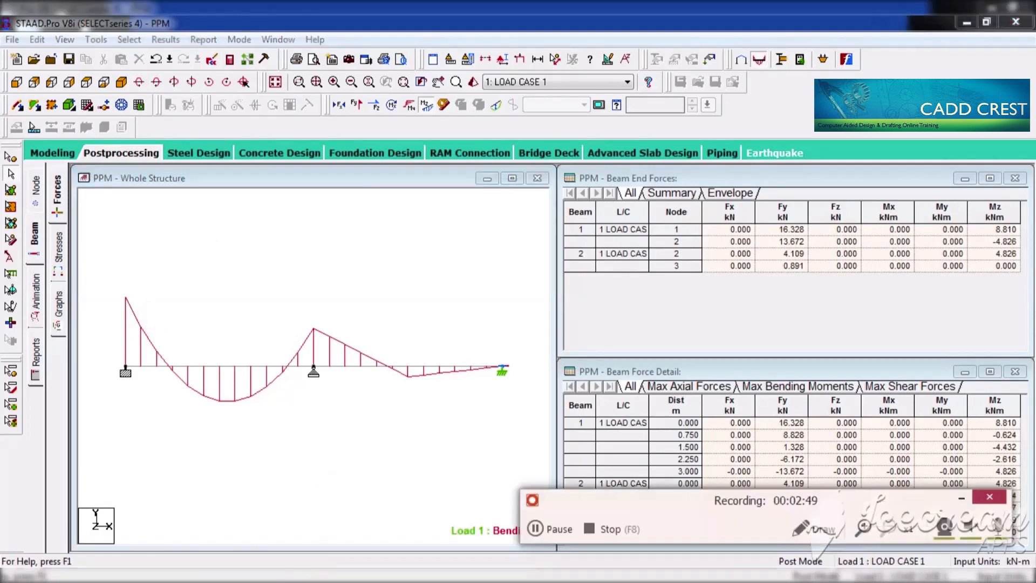
pyautogui.click(828, 537)
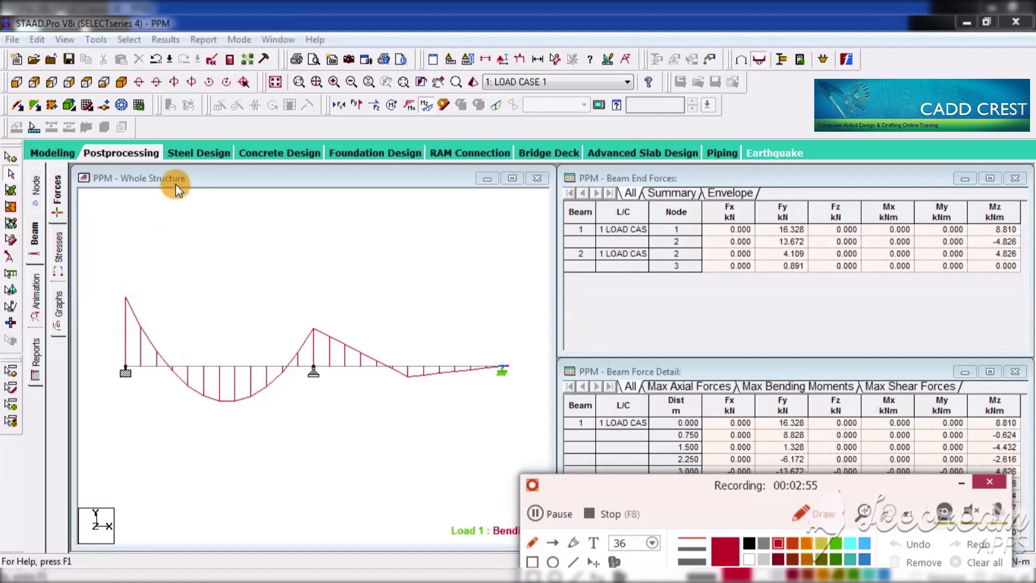
pyautogui.moveTo(121, 295)
pyautogui.mouseDown()
pyautogui.moveTo(102, 360)
pyautogui.moveTo(138, 381)
pyautogui.moveTo(129, 402)
pyautogui.mouseUp()
pyautogui.moveTo(288, 304)
pyautogui.mouseDown()
pyautogui.moveTo(307, 358)
pyautogui.moveTo(294, 374)
pyautogui.moveTo(301, 389)
pyautogui.mouseUp()
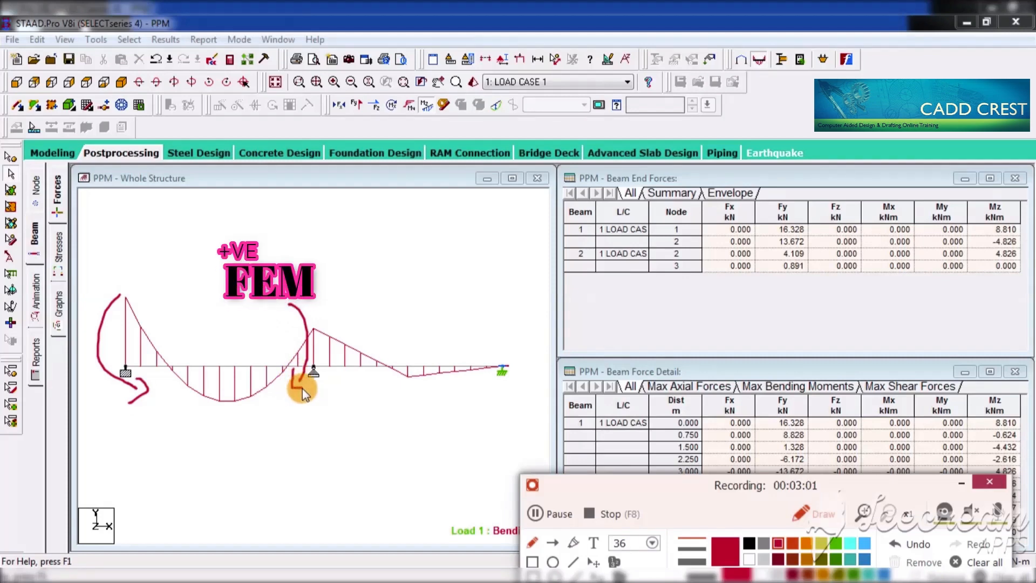
pyautogui.moveTo(335, 308)
pyautogui.mouseDown()
pyautogui.moveTo(323, 386)
pyautogui.moveTo(338, 384)
pyautogui.mouseUp()
pyautogui.moveTo(511, 353)
pyautogui.mouseDown()
pyautogui.moveTo(493, 377)
pyautogui.moveTo(510, 384)
pyautogui.mouseUp()
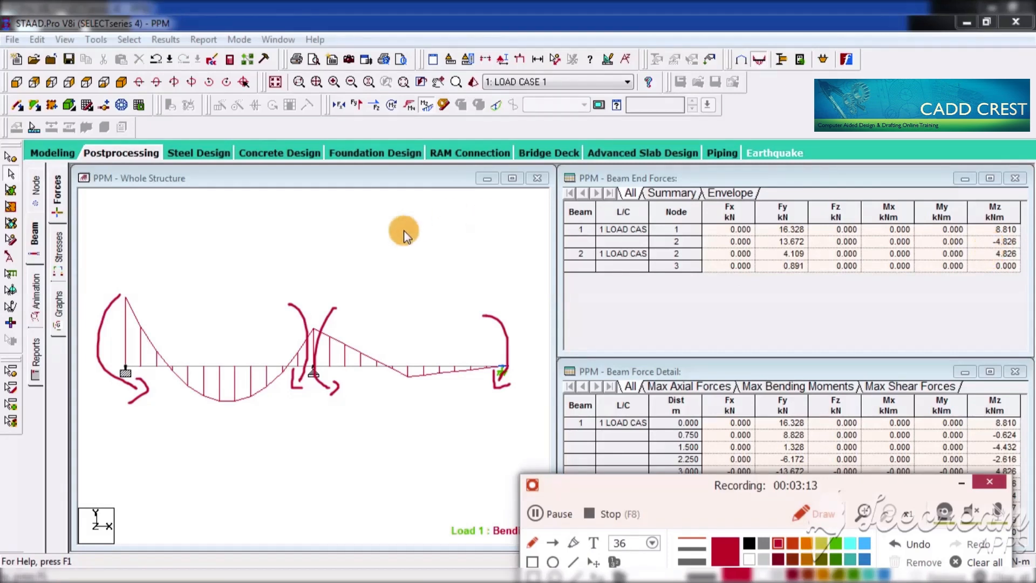
# - Undo all the red arrows drawn over the bending diagram and minimize the screen recorder
pyautogui.click(910, 543)
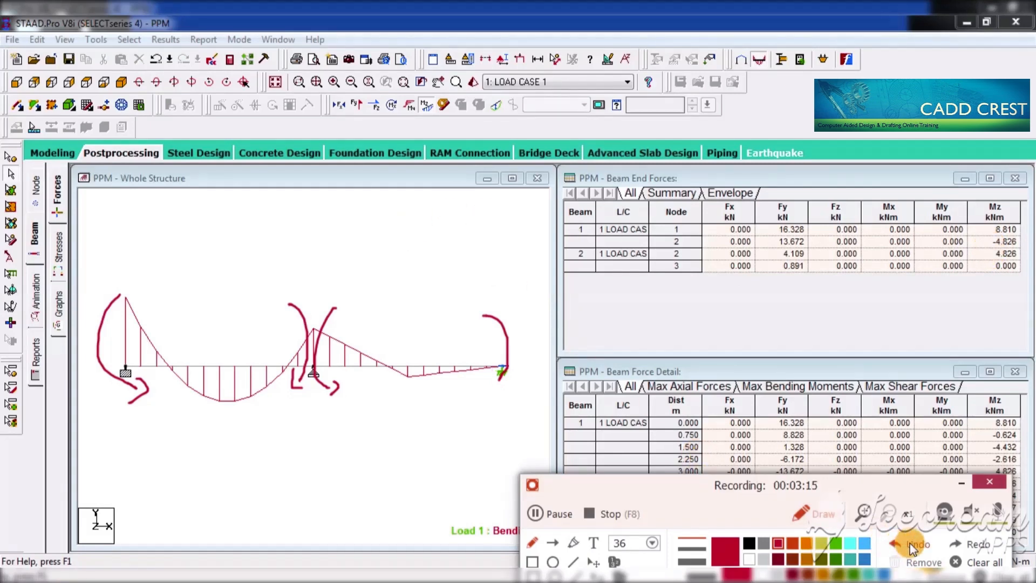
pyautogui.click(909, 542)
pyautogui.click(909, 543)
pyautogui.click(910, 543)
pyautogui.click(909, 543)
pyautogui.click(909, 543)
pyautogui.click(910, 543)
pyautogui.click(909, 543)
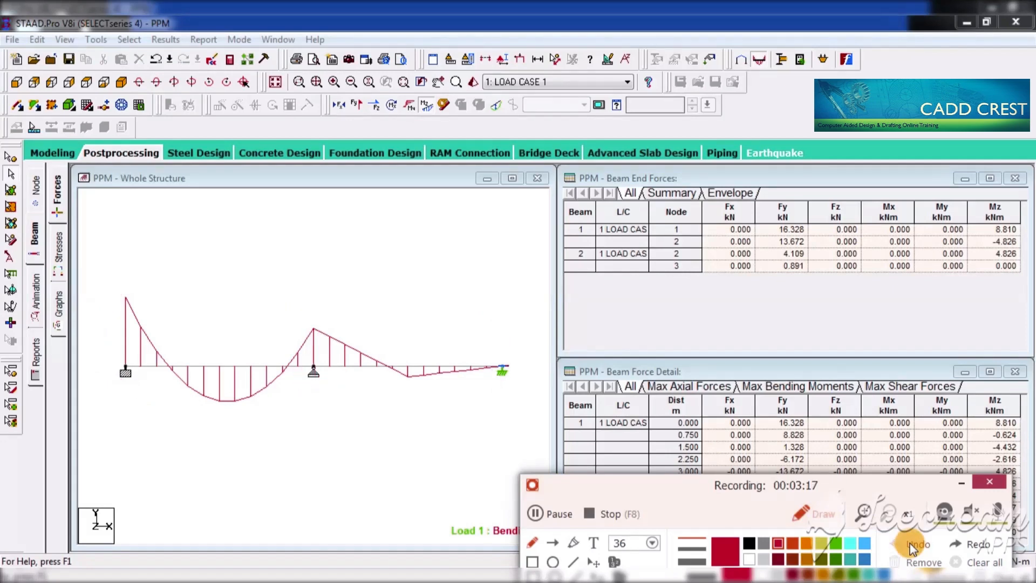
pyautogui.click(961, 482)
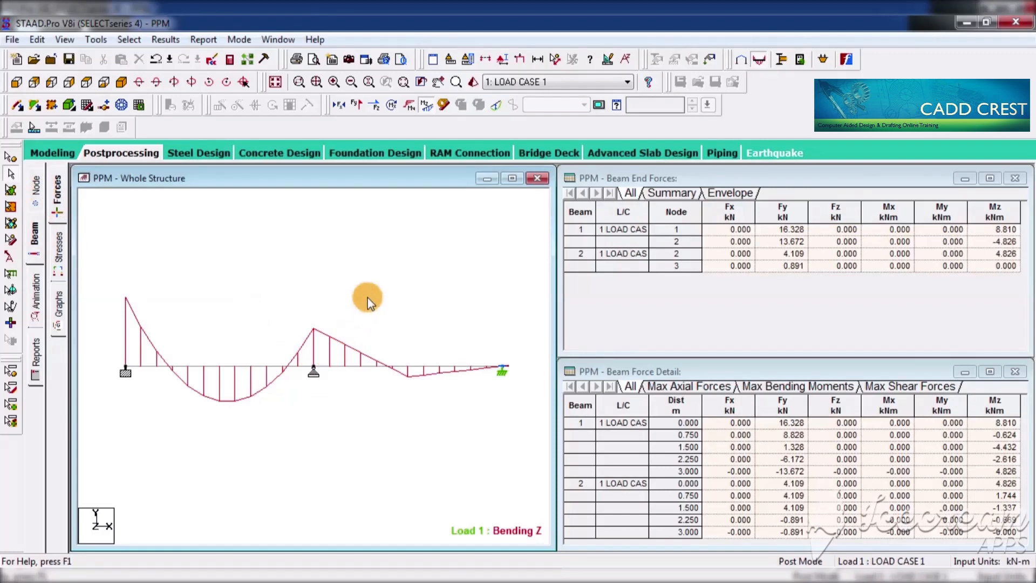
# - Annotate the whole structure's bending moment diagram with the maximum bending values
pyautogui.click(164, 41)
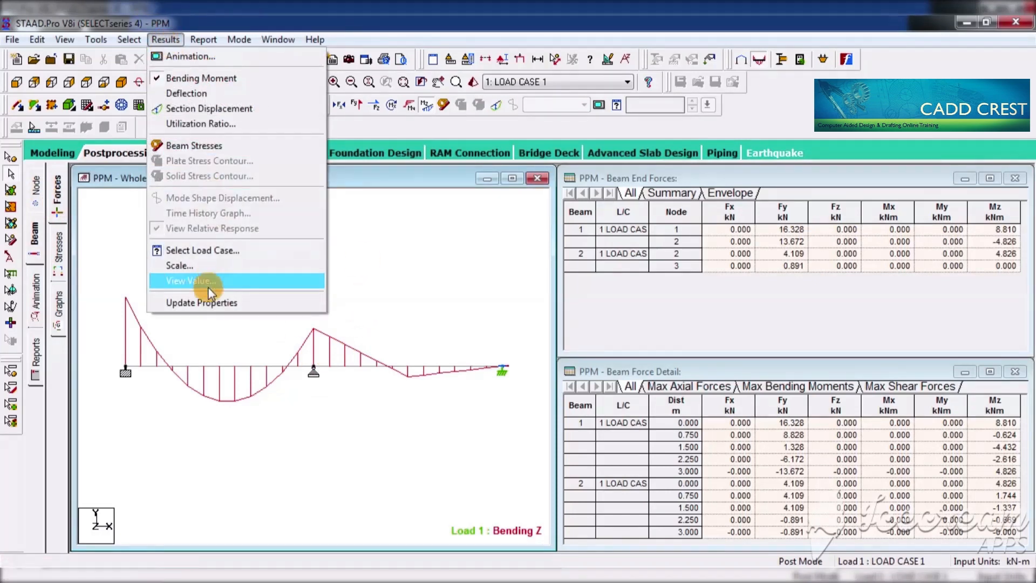
pyautogui.click(227, 284)
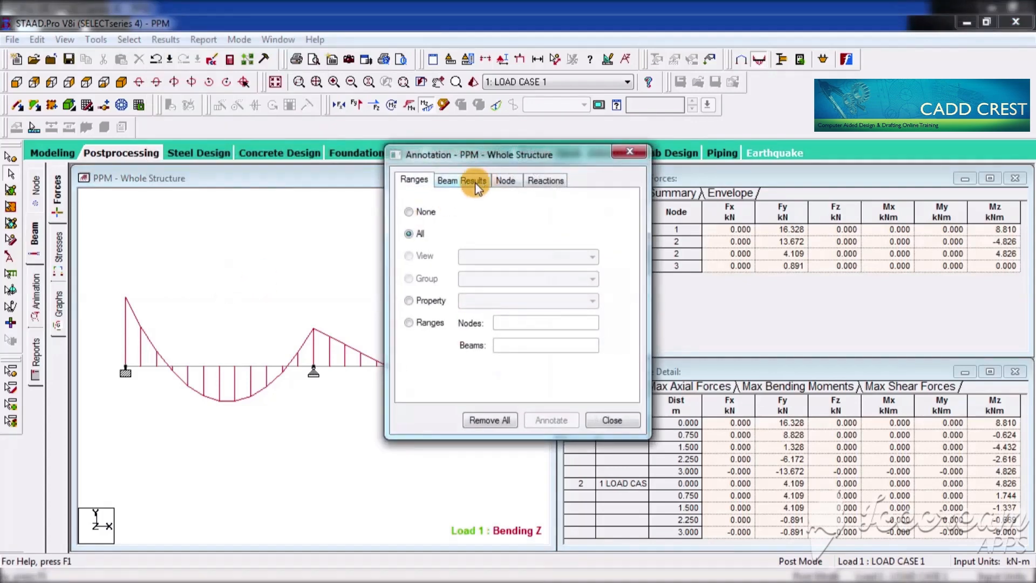
pyautogui.click(461, 182)
pyautogui.moveTo(479, 151); pyautogui.dragTo(796, 149)
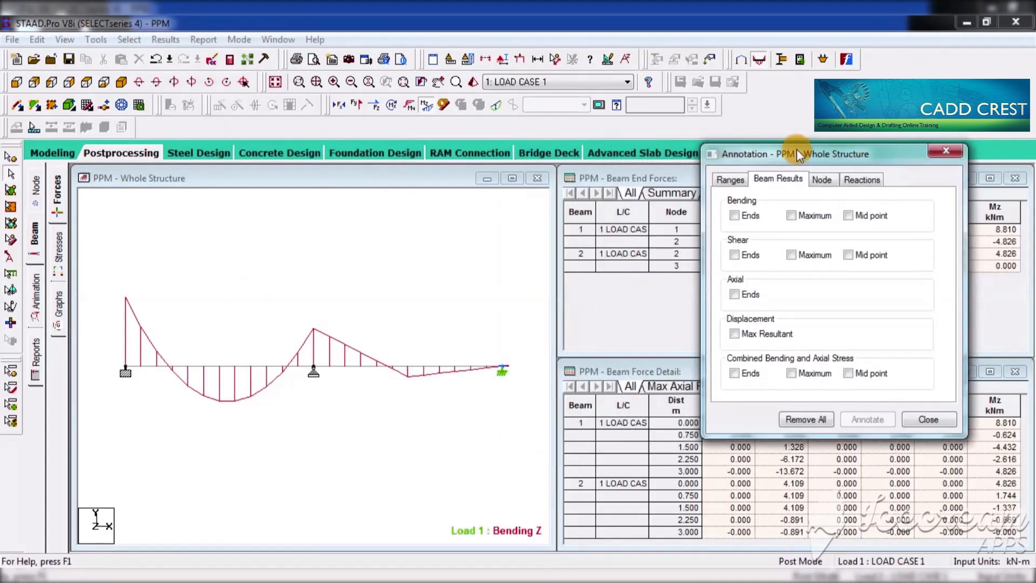
pyautogui.click(791, 215)
pyautogui.click(870, 420)
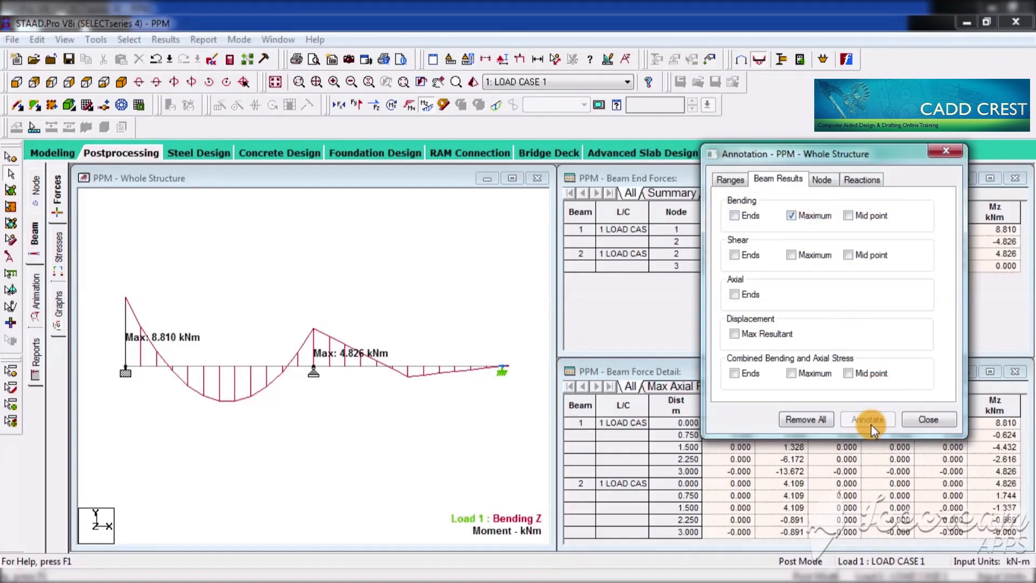
# - Replace the maximum bending annotation with the bending values at the beam ends
pyautogui.click(793, 215)
pyautogui.click(733, 215)
pyautogui.click(856, 418)
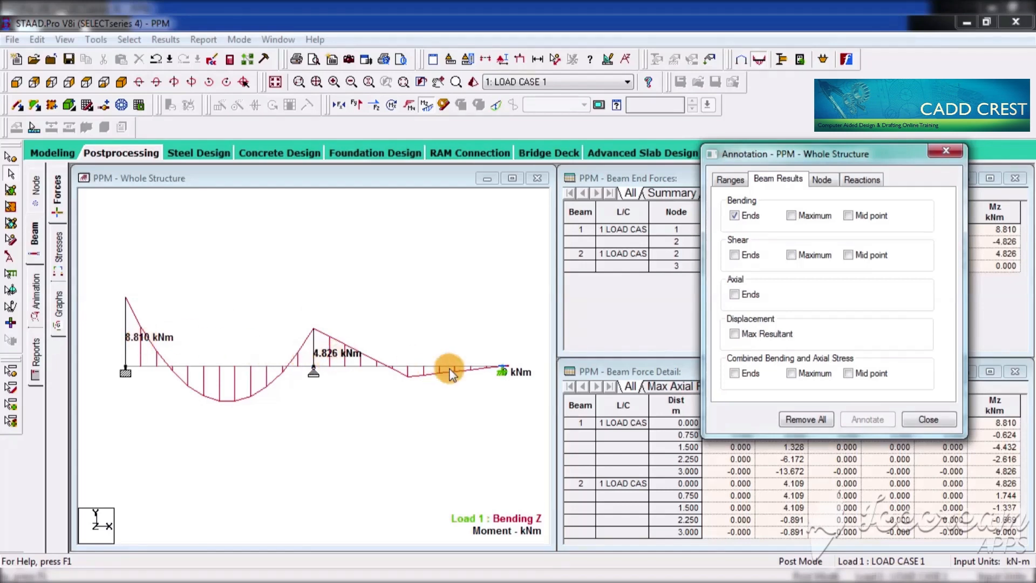
# - Annotate the diagram with mid-point bending values instead of end values, clear the option and close the annotation settings
pyautogui.moveTo(821, 158); pyautogui.dragTo(806, 334)
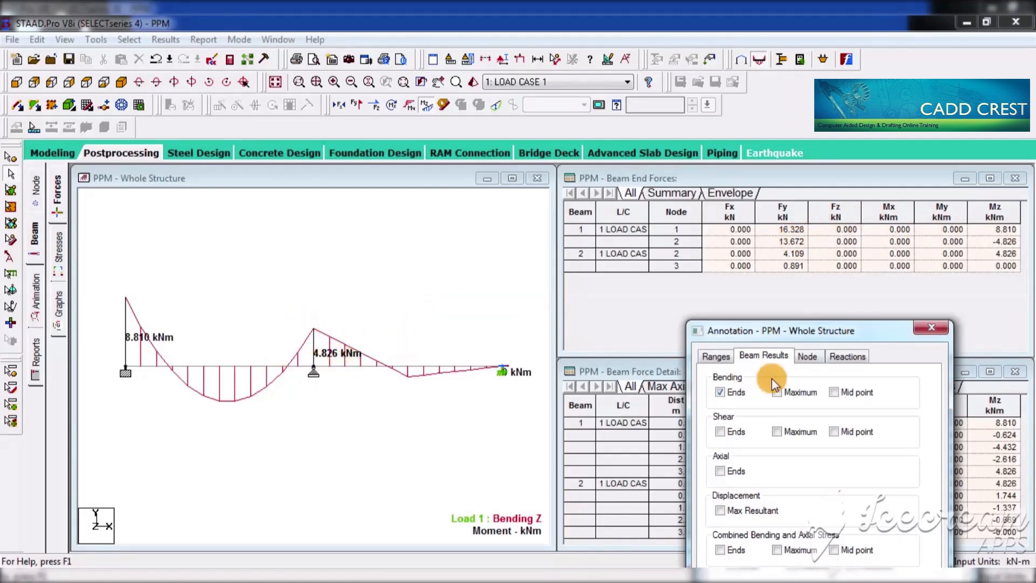
pyautogui.click(732, 394)
pyautogui.click(834, 393)
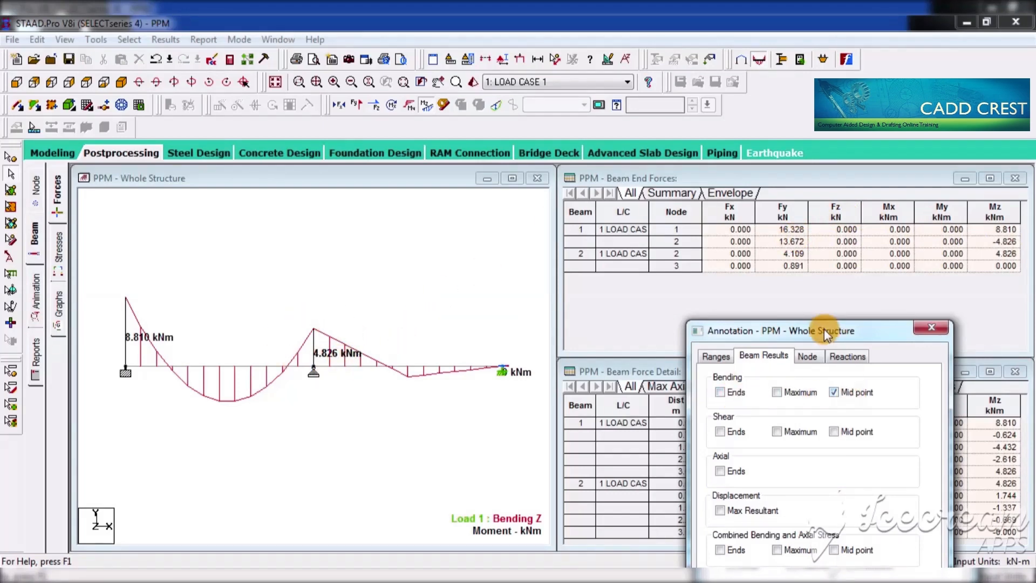
pyautogui.moveTo(824, 329); pyautogui.dragTo(820, 247)
pyautogui.click(857, 517)
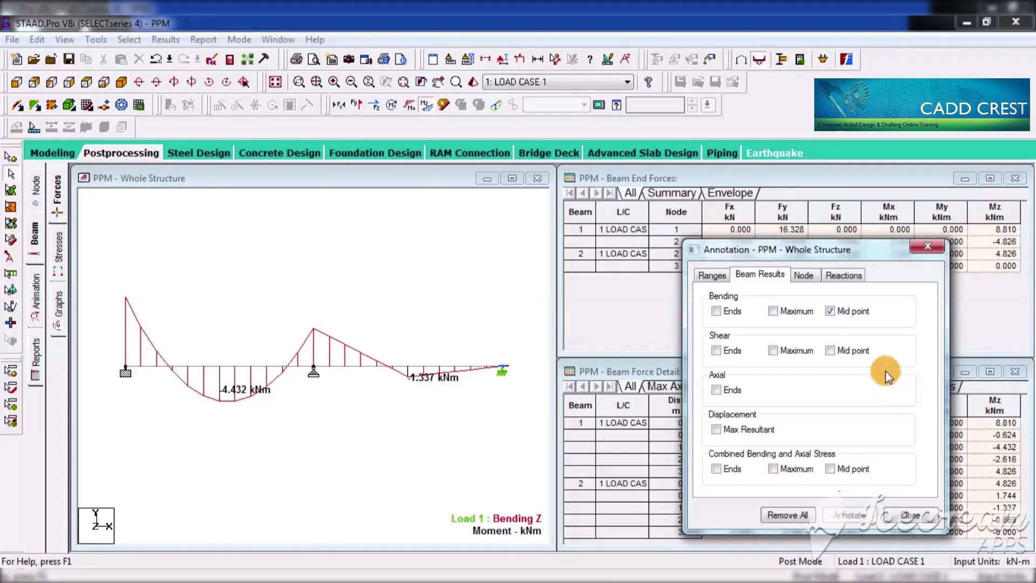
pyautogui.click(853, 317)
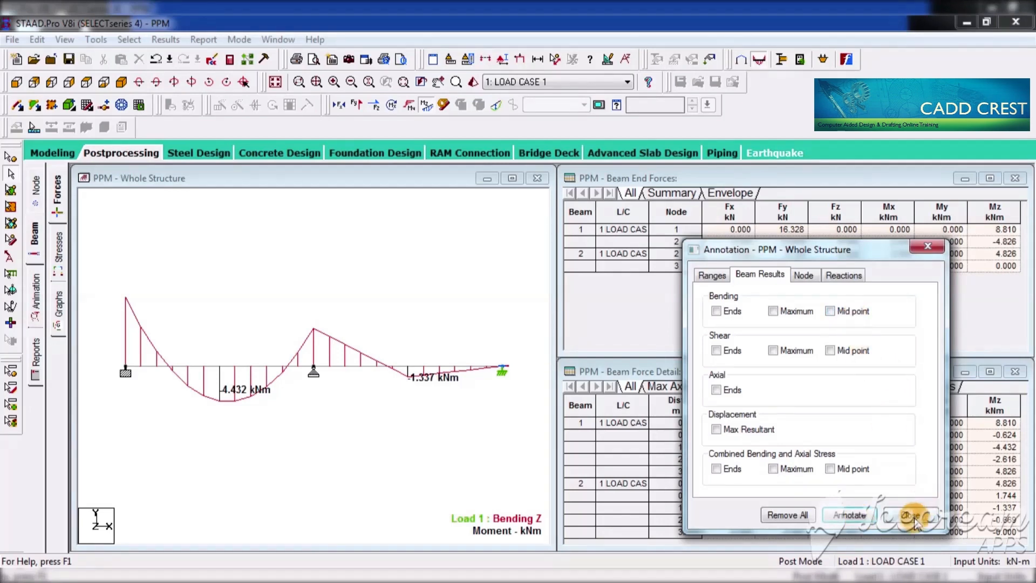
pyautogui.click(911, 515)
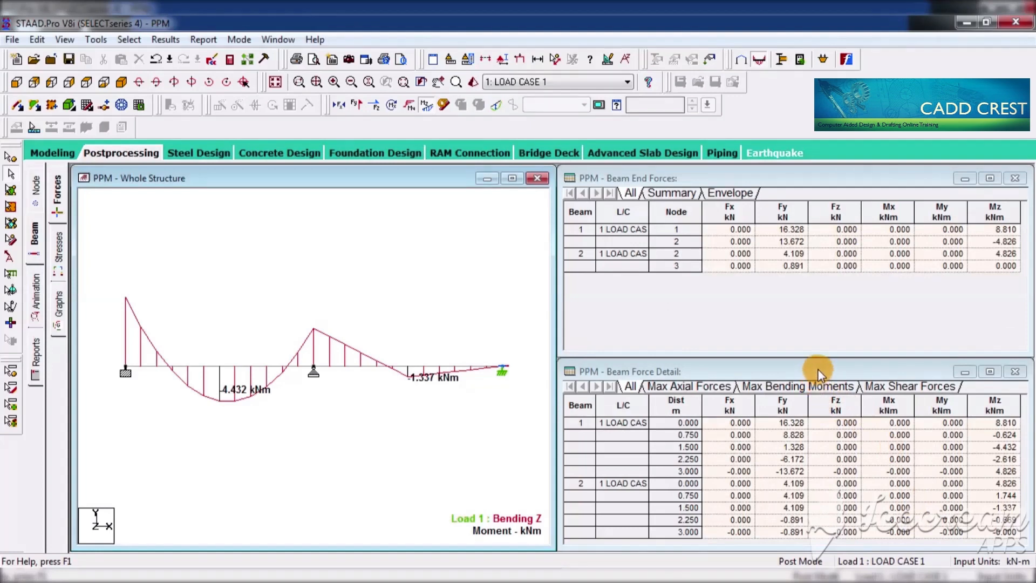
# - Examine the maximum bending moments, shear forces and axial forces in the Beam Force Detail table and compare them with the bending diagram
pyautogui.click(818, 372)
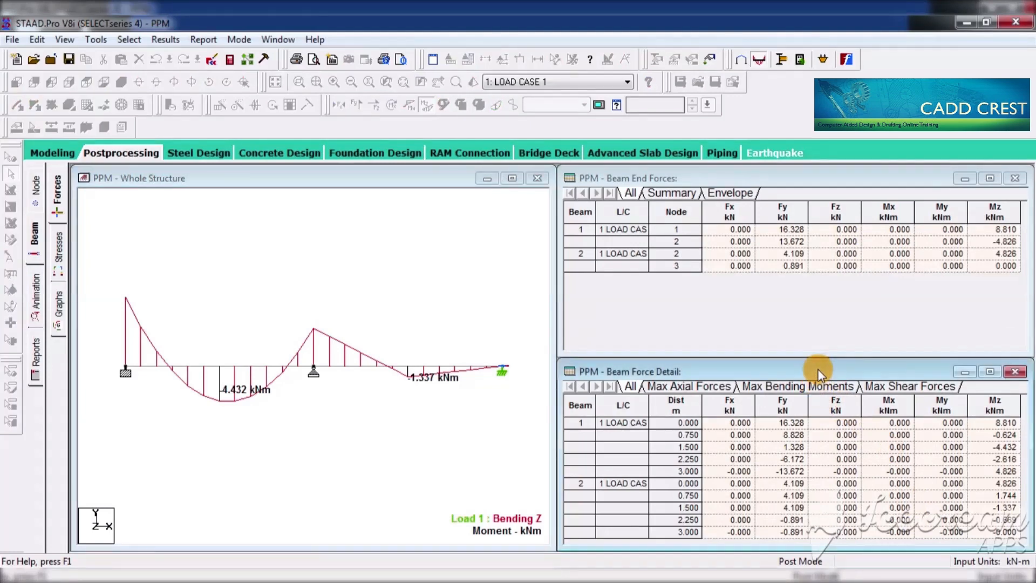
pyautogui.moveTo(817, 372); pyautogui.dragTo(762, 221)
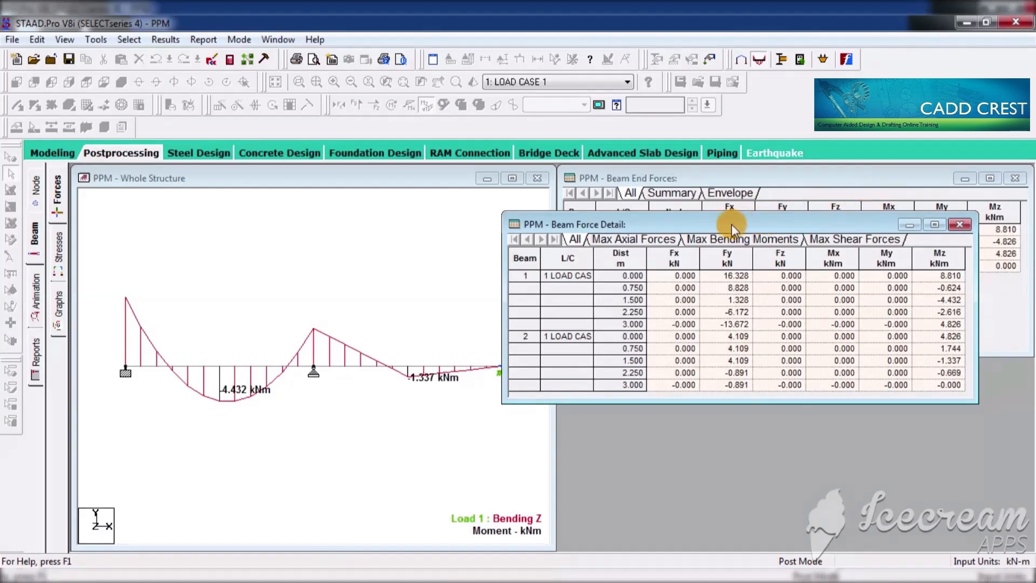
pyautogui.click(729, 241)
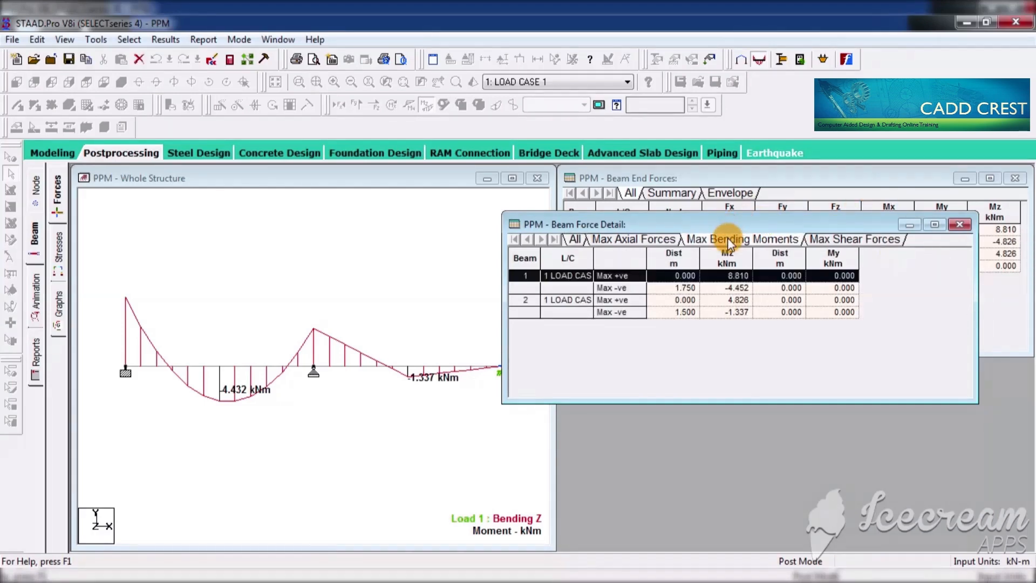
pyautogui.click(862, 243)
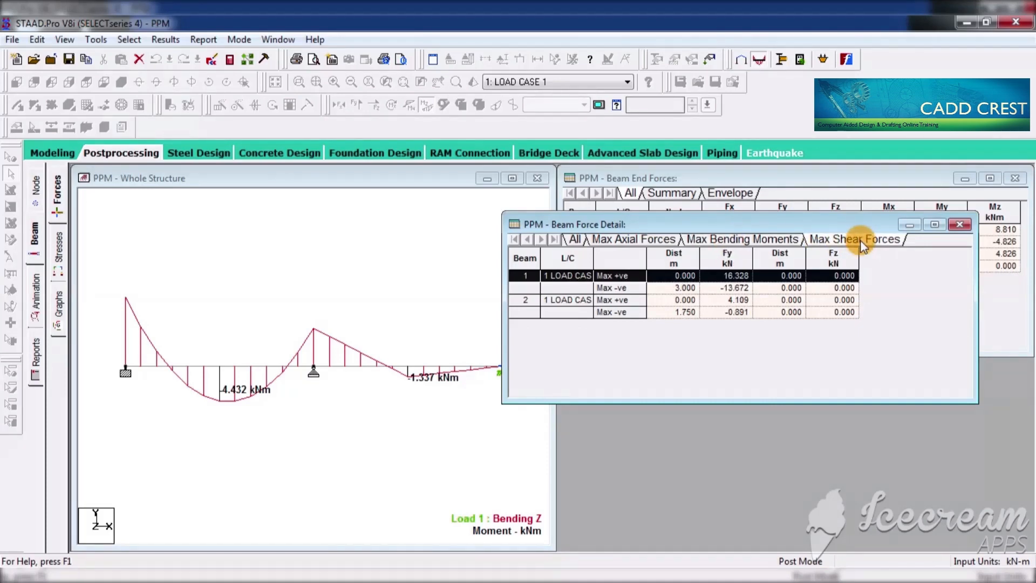
pyautogui.click(633, 241)
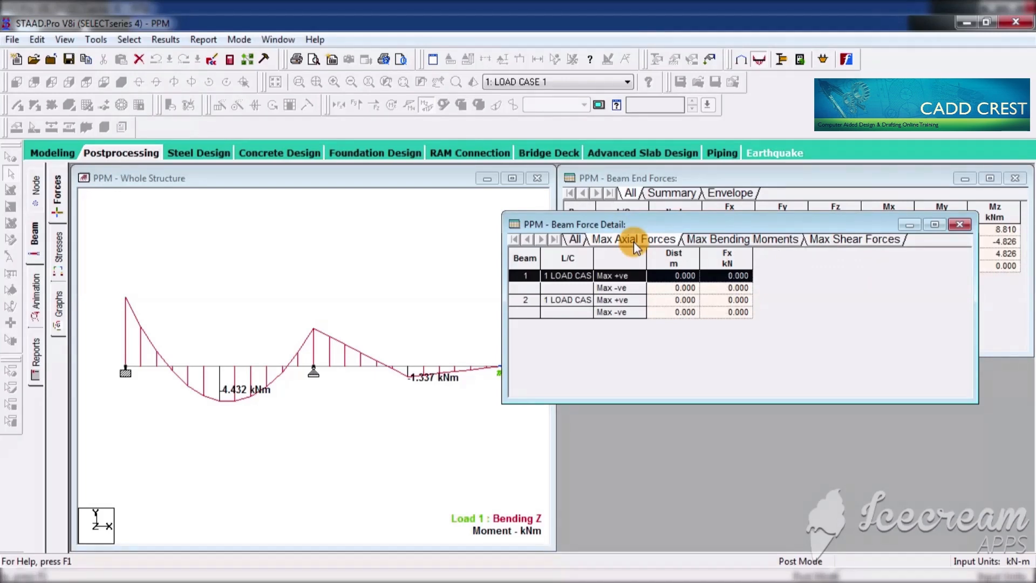
pyautogui.click(576, 240)
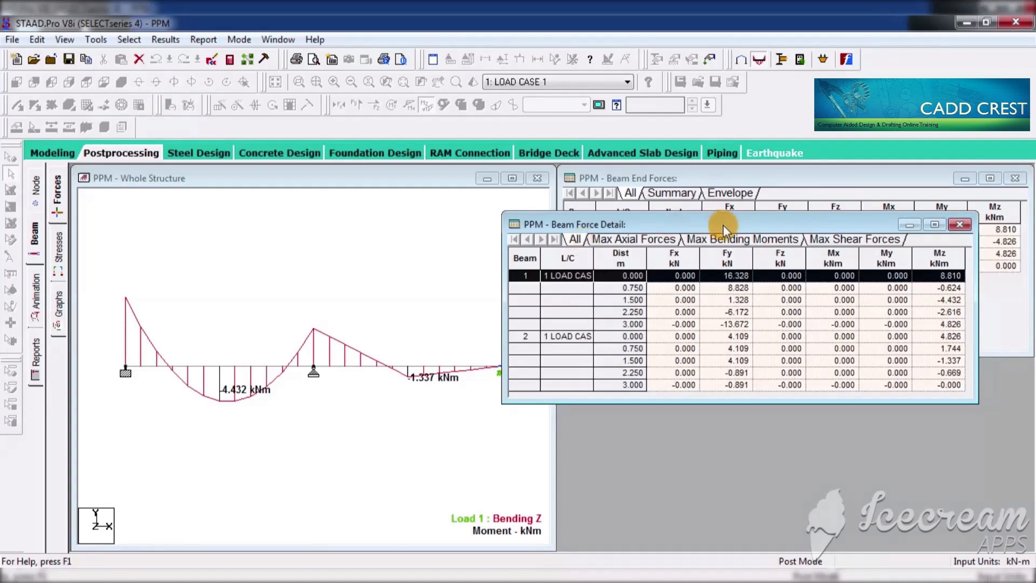
pyautogui.moveTo(722, 224); pyautogui.dragTo(726, 343)
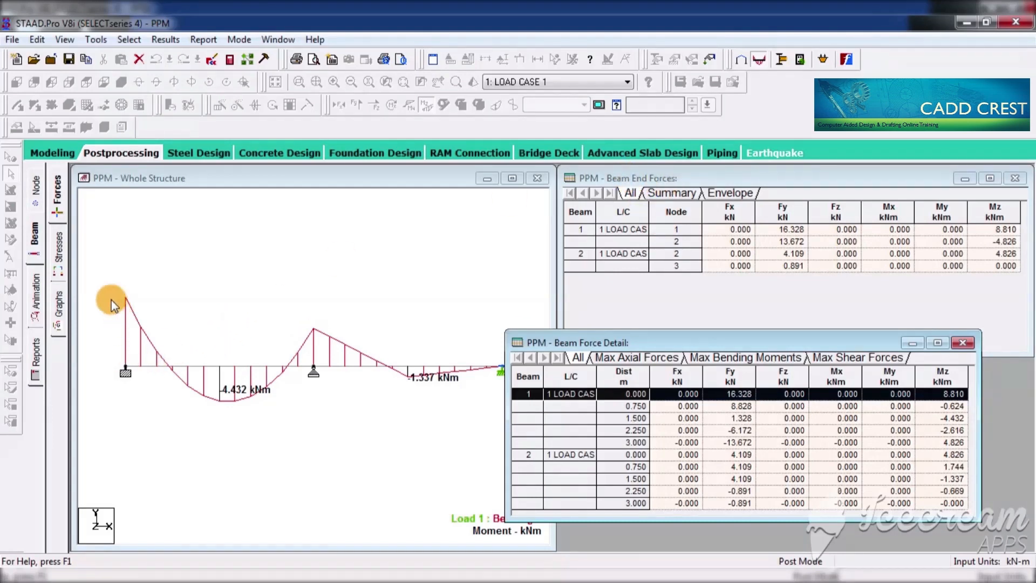
pyautogui.click(125, 349)
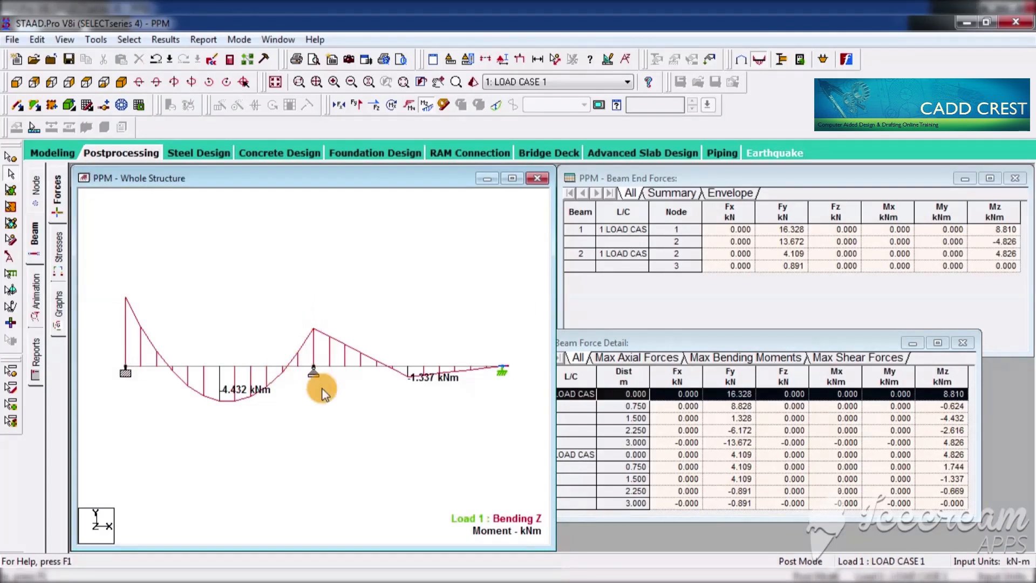
pyautogui.moveTo(759, 344); pyautogui.dragTo(808, 215)
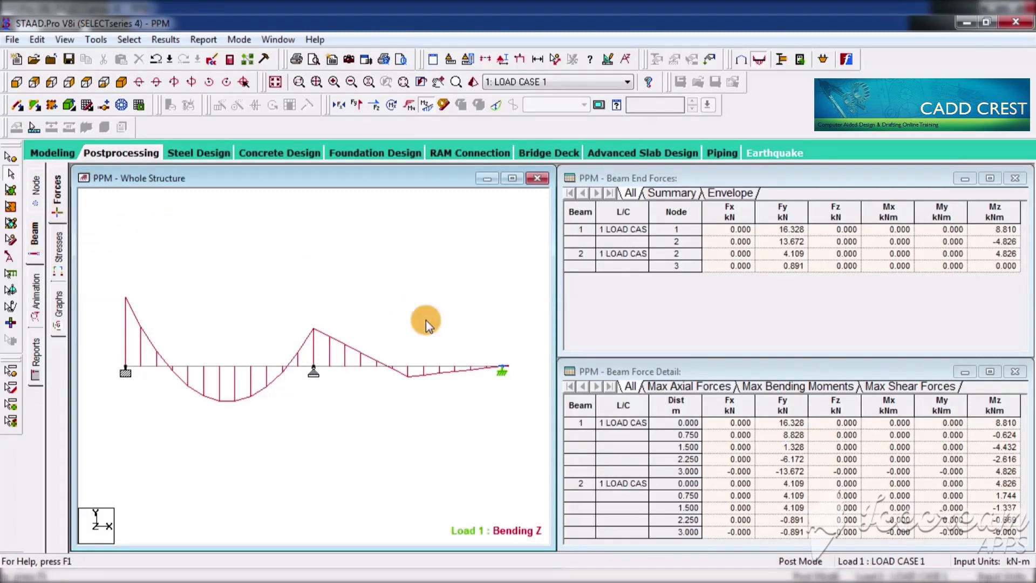
# - Hide the Bending Z diagram and toggle the axial force diagram on and off
pyautogui.click(427, 109)
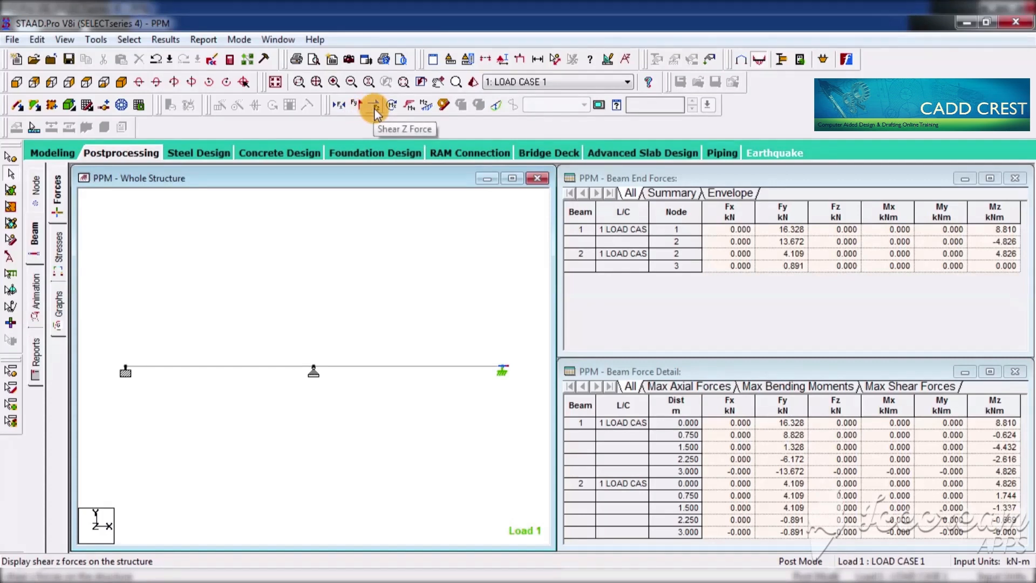
pyautogui.click(341, 108)
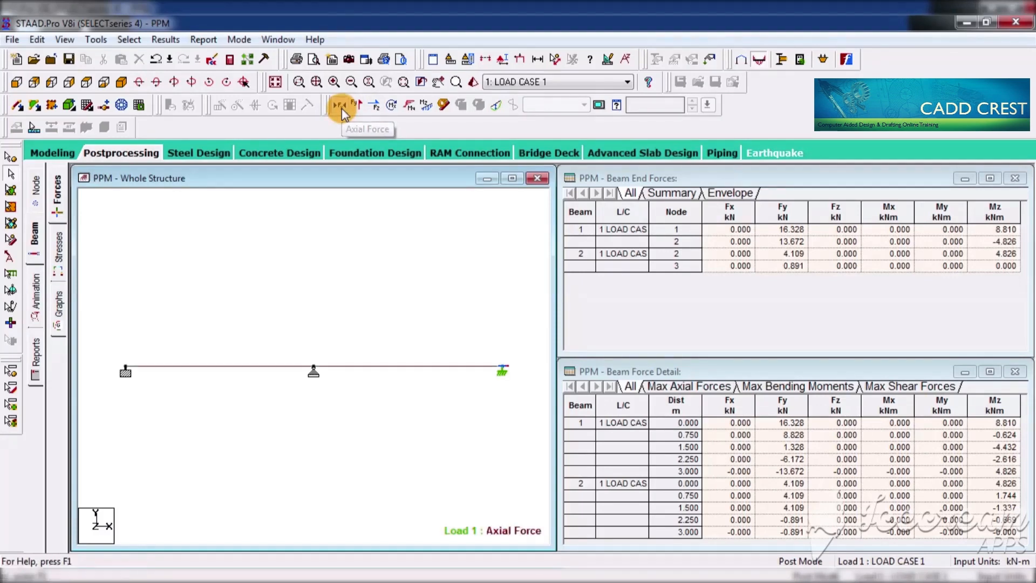
pyautogui.click(341, 108)
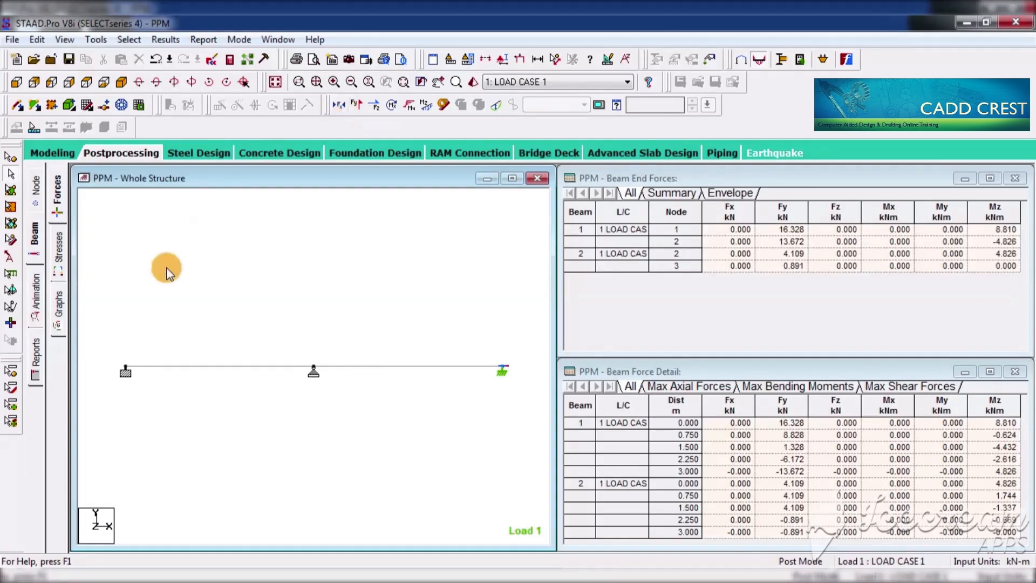
# - Restore the beam forces display with its Bending Z diagram and open the beam stress results
pyautogui.click(34, 237)
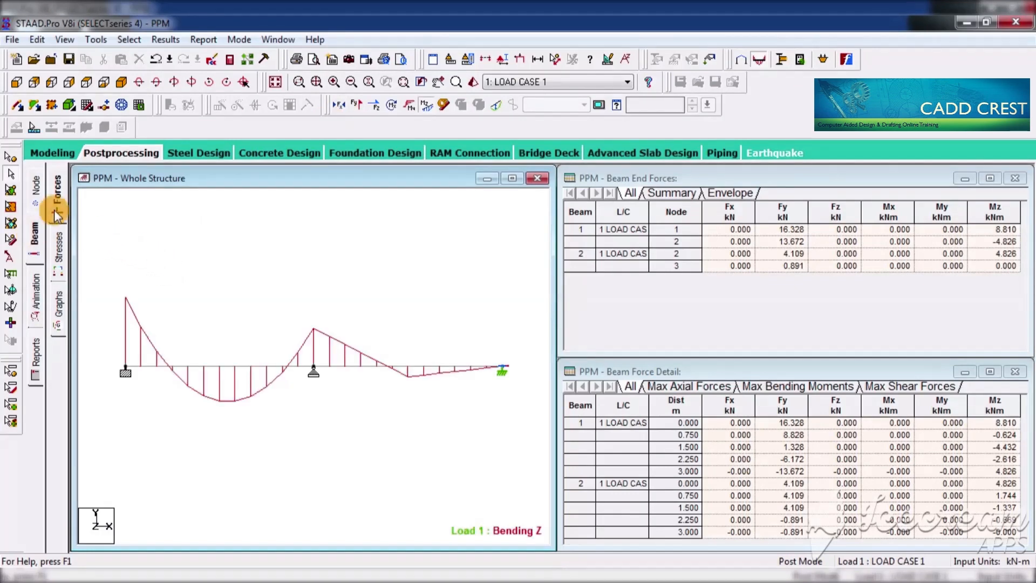
pyautogui.click(62, 247)
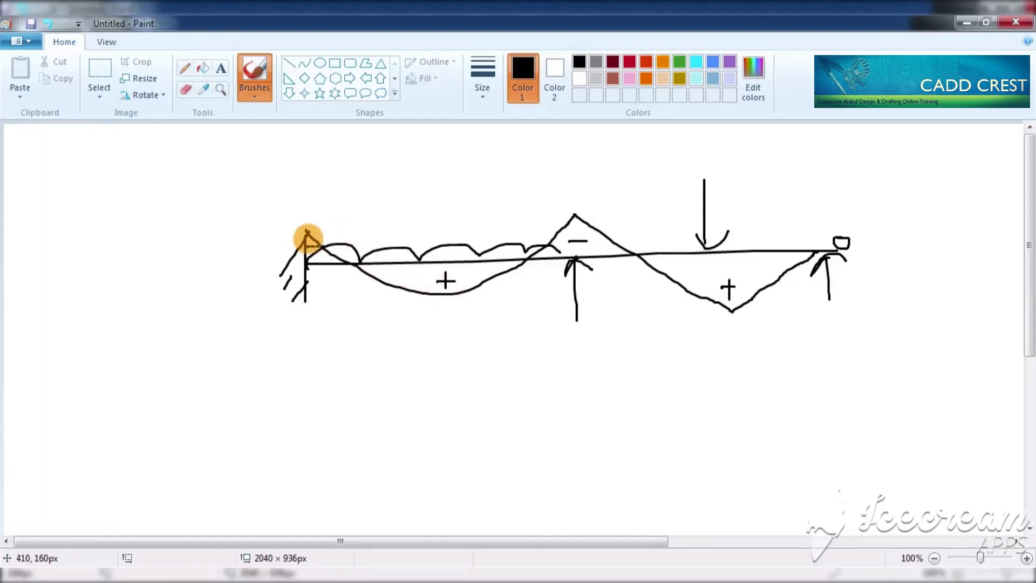
# - Switch to Paint and write the letters C and T below the beam sketch
pyautogui.moveTo(319, 371); pyautogui.dragTo(322, 411)
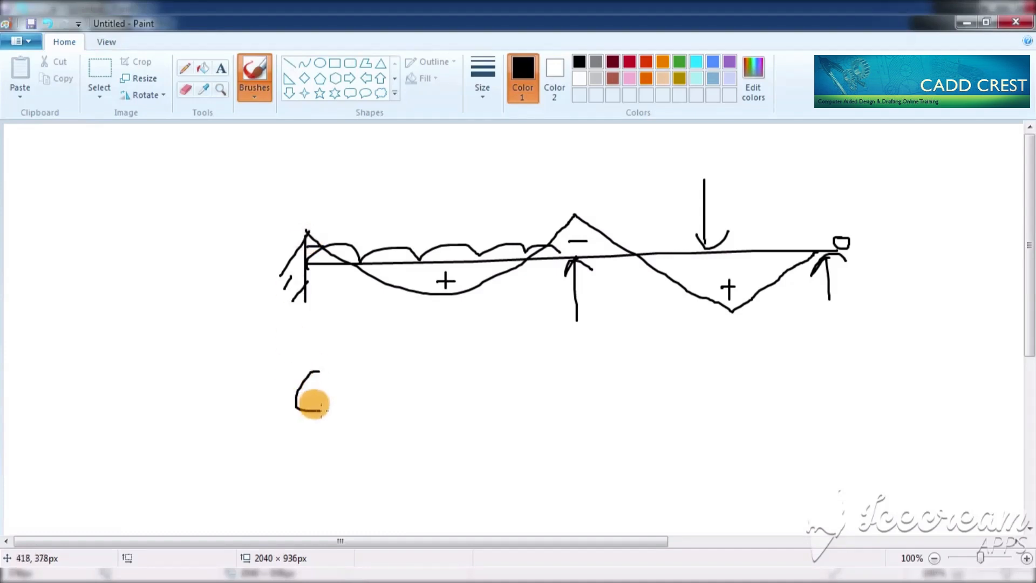
pyautogui.moveTo(402, 370)
pyautogui.mouseDown()
pyautogui.moveTo(401, 416)
pyautogui.moveTo(422, 371)
pyautogui.mouseUp()
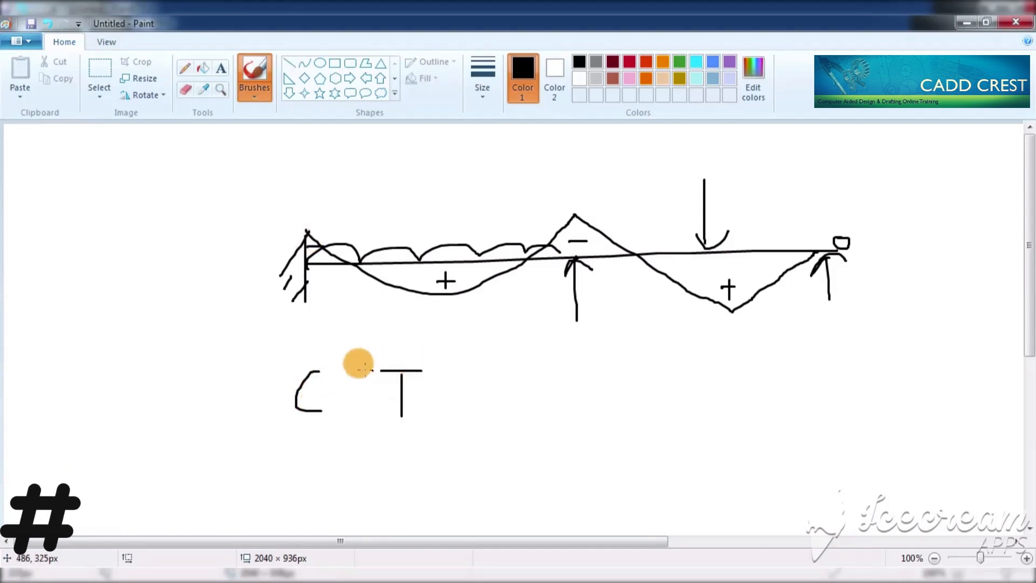
# - Draw a slash between the letters C and T and a short horizontal dash on the outer side of each letter
pyautogui.moveTo(359, 353); pyautogui.dragTo(328, 456)
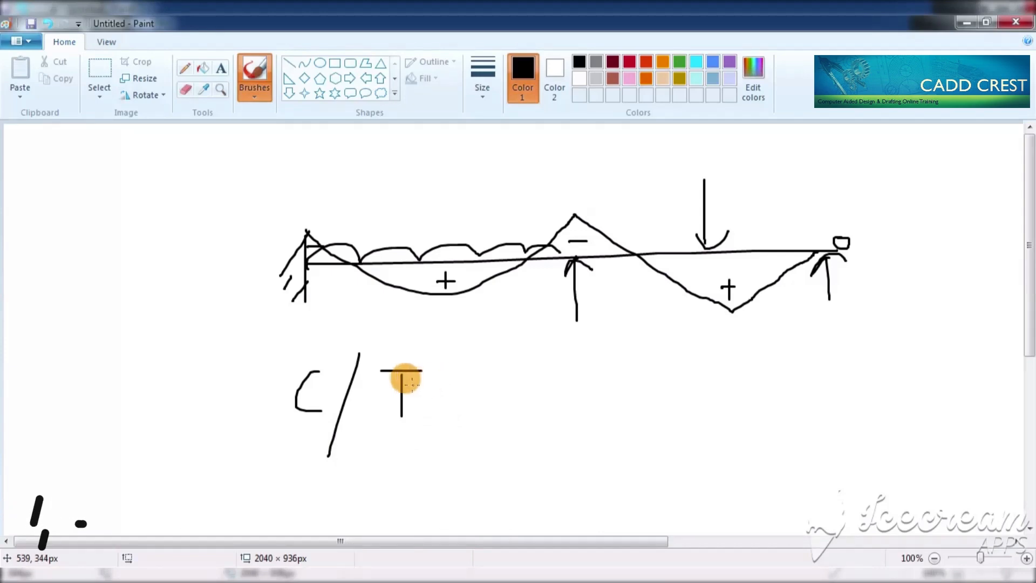
pyautogui.moveTo(418, 384); pyautogui.dragTo(482, 384)
pyautogui.moveTo(271, 397); pyautogui.dragTo(226, 400)
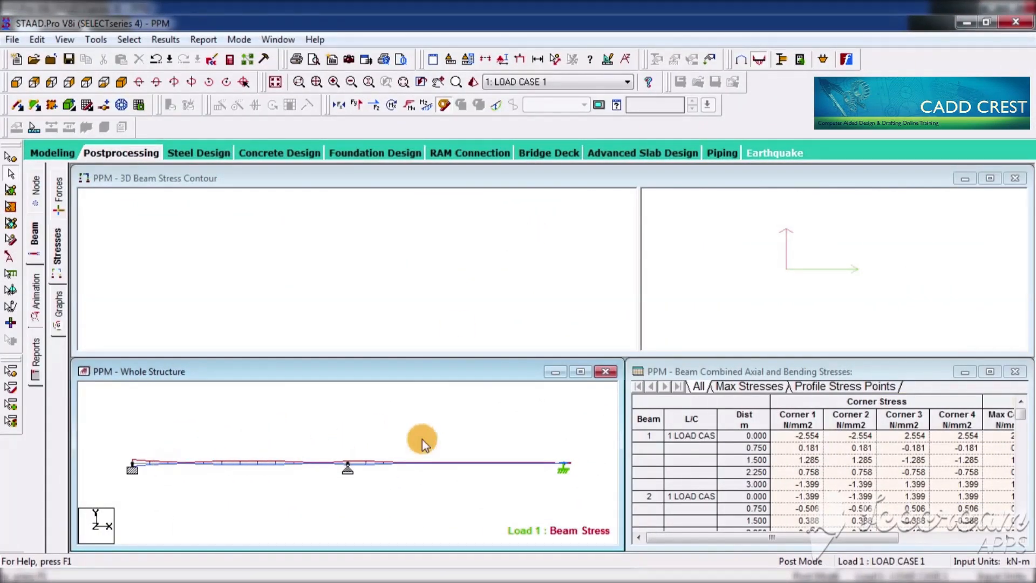
# - Switch to STAAD.Pro and check the compression and tension colours of the beam stress diagram in the Loads and Results diagram settings
pyautogui.rightClick(422, 439)
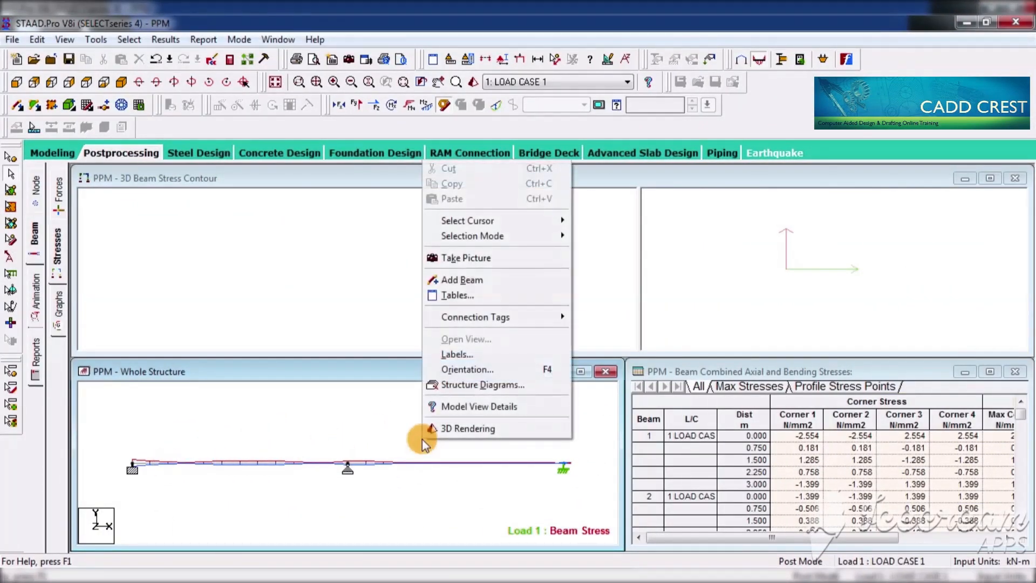
pyautogui.click(465, 358)
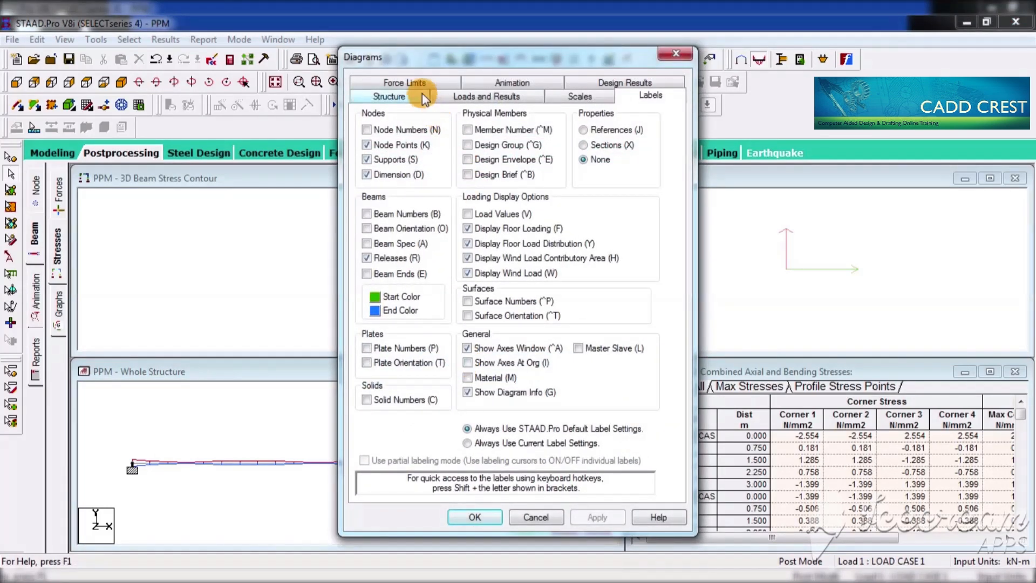
pyautogui.click(410, 81)
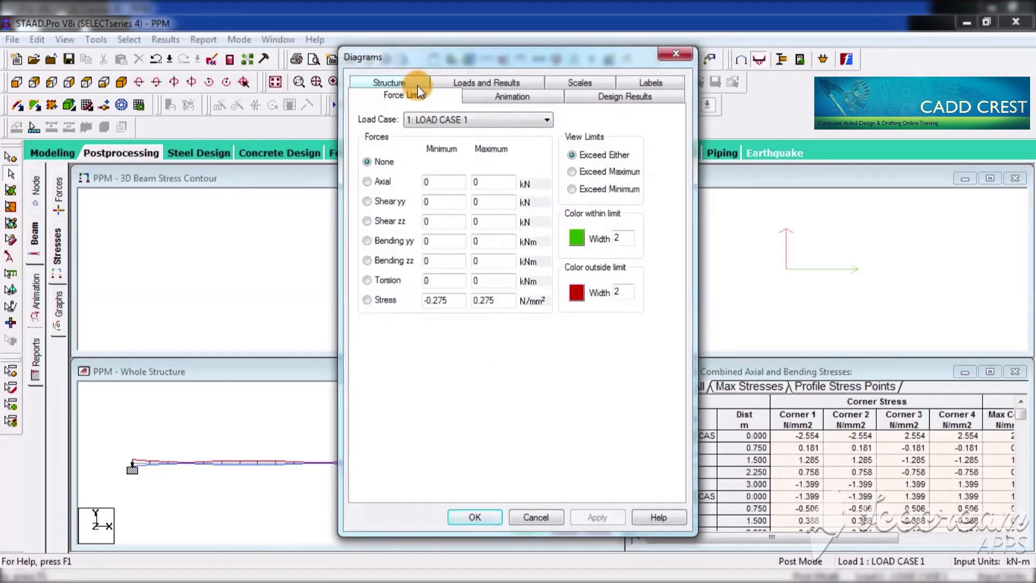
pyautogui.click(468, 84)
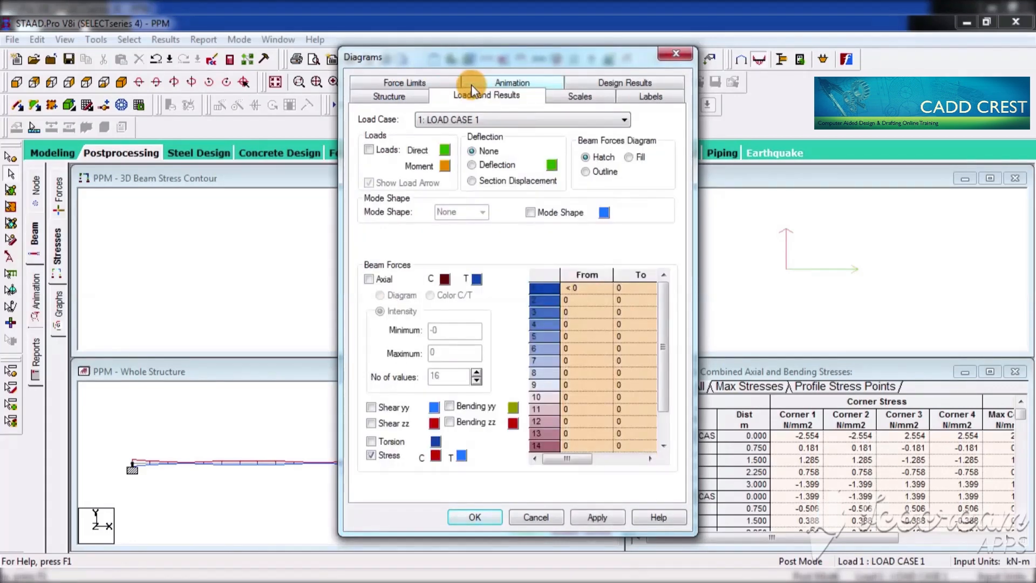
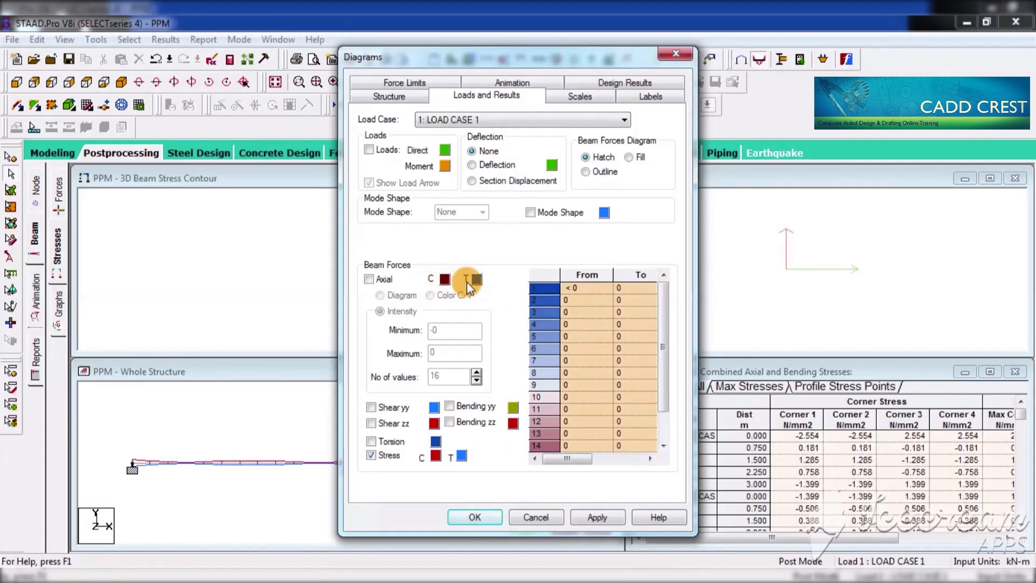
pyautogui.click(473, 517)
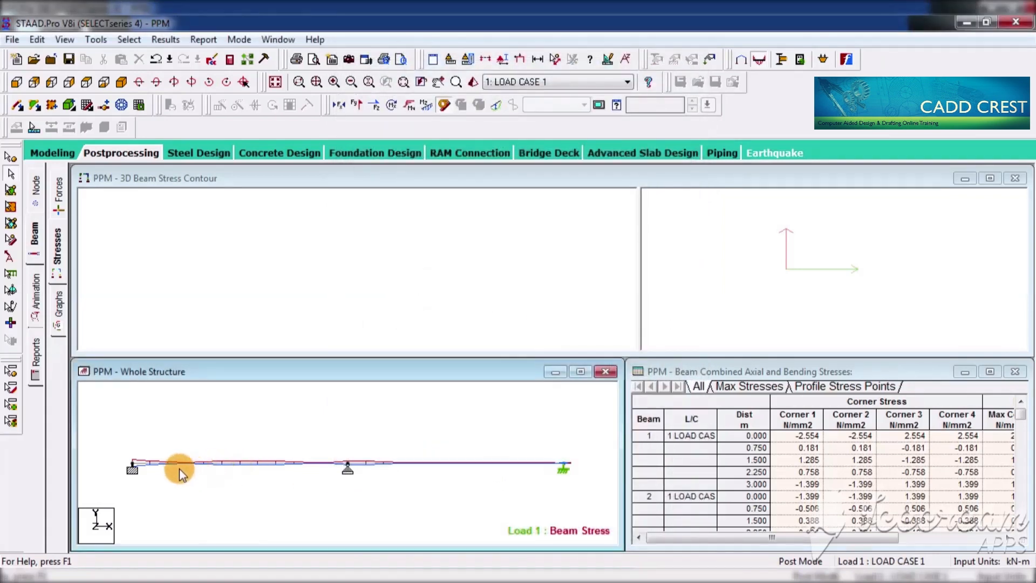
# - Enlarge the beam stress diagram by lowering the Beam Stress result scale, with scale changes applied immediately
pyautogui.rightClick(304, 488)
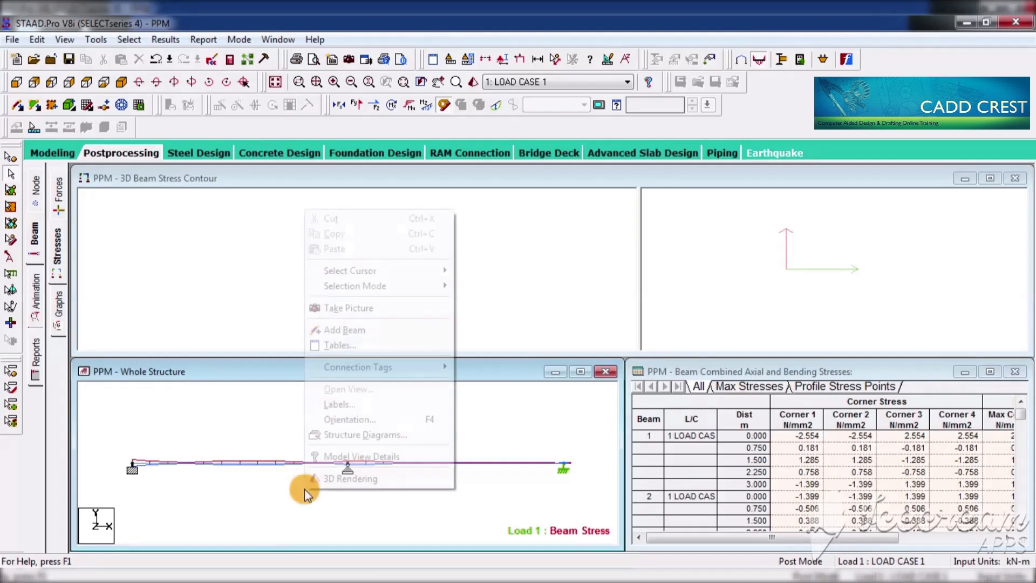
pyautogui.click(353, 414)
pyautogui.click(577, 96)
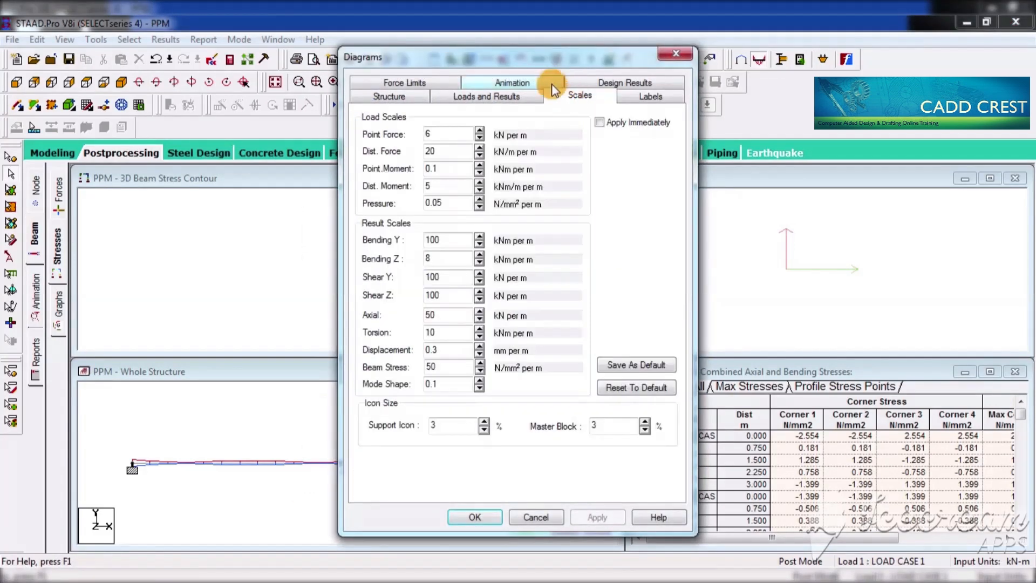
pyautogui.moveTo(511, 59); pyautogui.dragTo(673, 69)
pyautogui.click(762, 133)
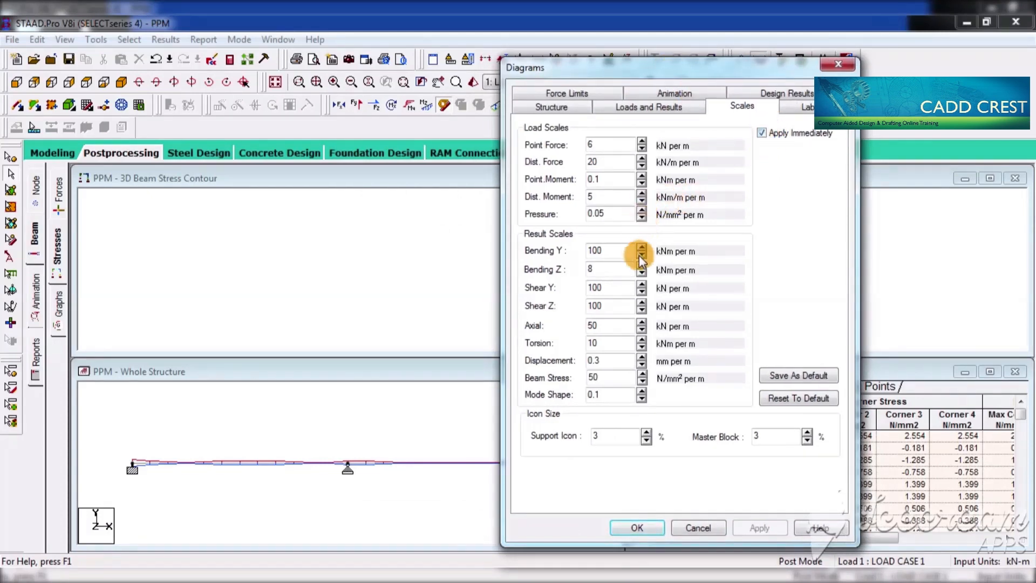
pyautogui.click(641, 374)
pyautogui.click(642, 375)
pyautogui.click(642, 375)
pyautogui.click(641, 381)
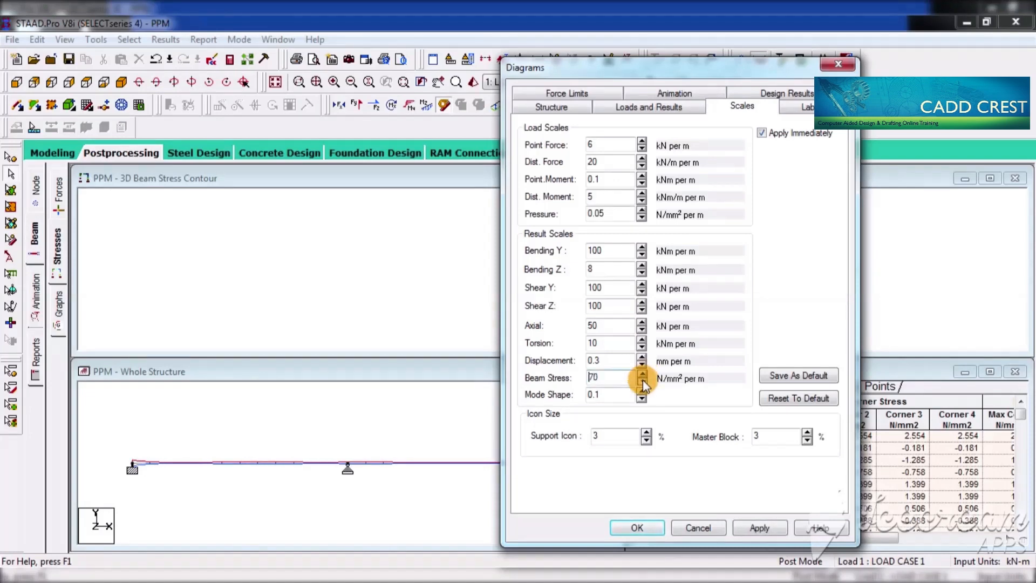
pyautogui.click(629, 527)
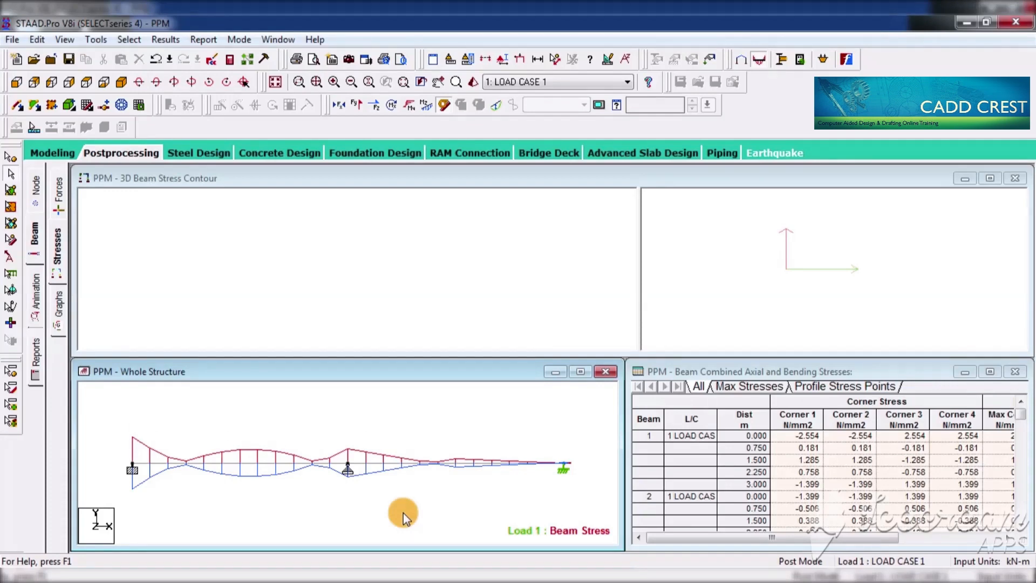
# - Select the first-span beam and view its stress contour with the section plane at 1.68 m, 0.00 m and 3.00 m
pyautogui.click(222, 467)
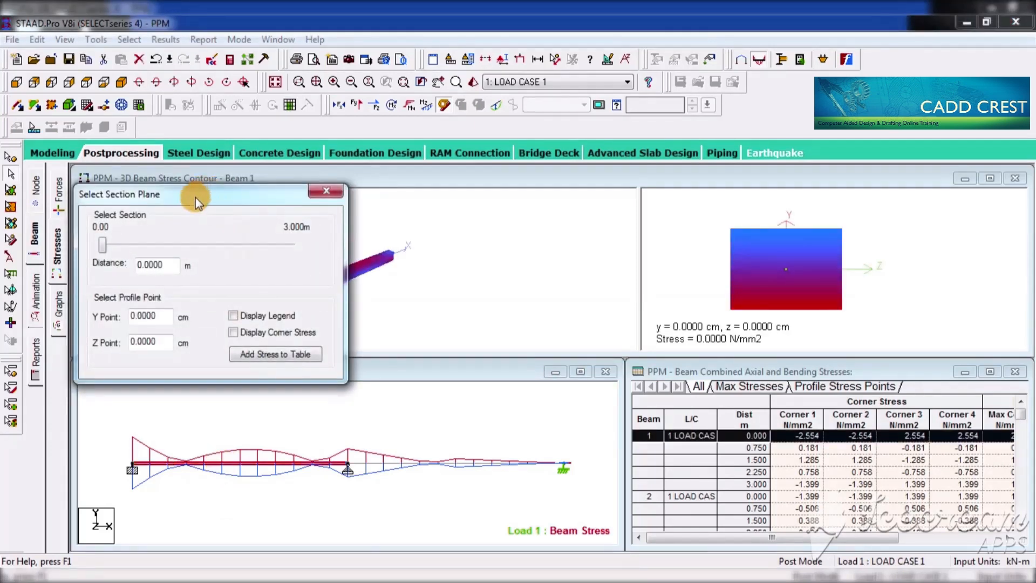
pyautogui.moveTo(196, 198); pyautogui.dragTo(568, 320)
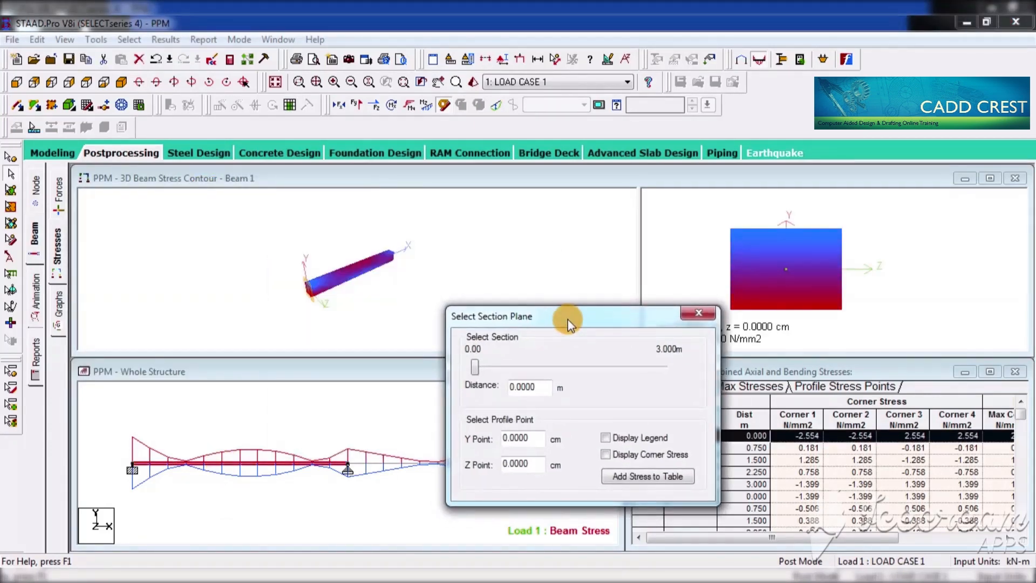
pyautogui.moveTo(474, 367)
pyautogui.mouseDown()
pyautogui.moveTo(641, 367)
pyautogui.moveTo(487, 368)
pyautogui.moveTo(583, 373)
pyautogui.mouseUp()
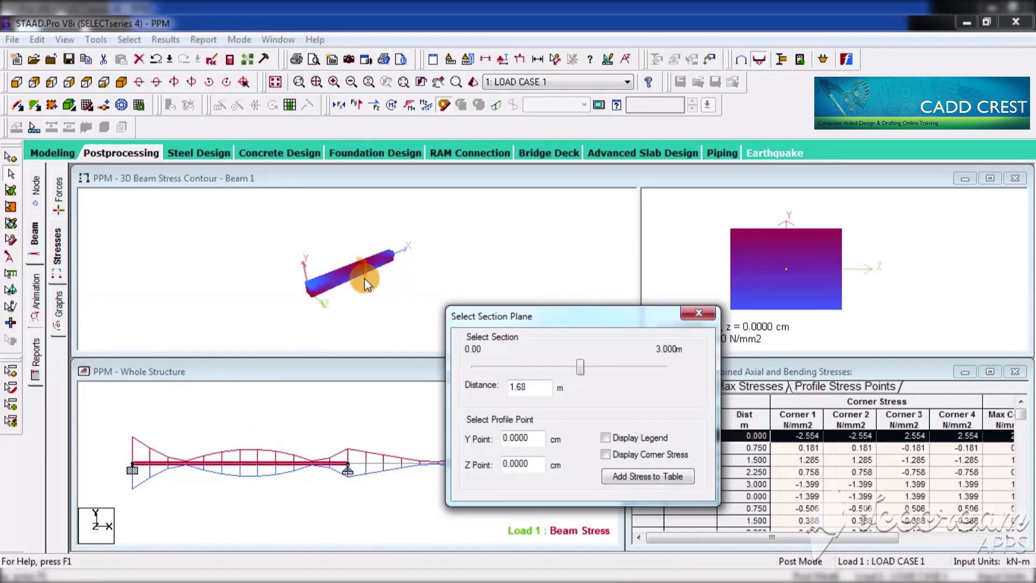
pyautogui.moveTo(581, 367); pyautogui.dragTo(474, 367)
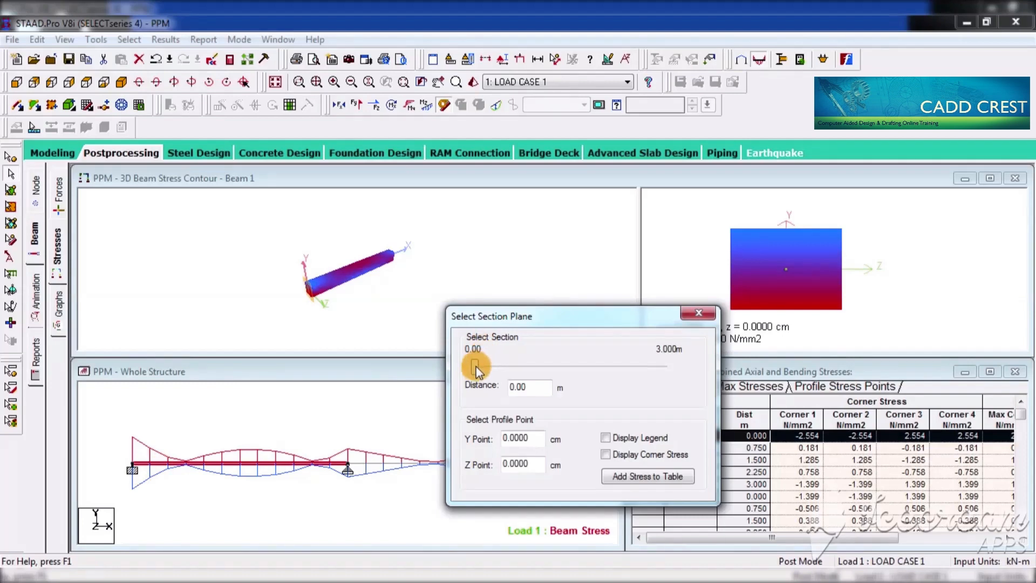
pyautogui.moveTo(474, 367); pyautogui.dragTo(679, 371)
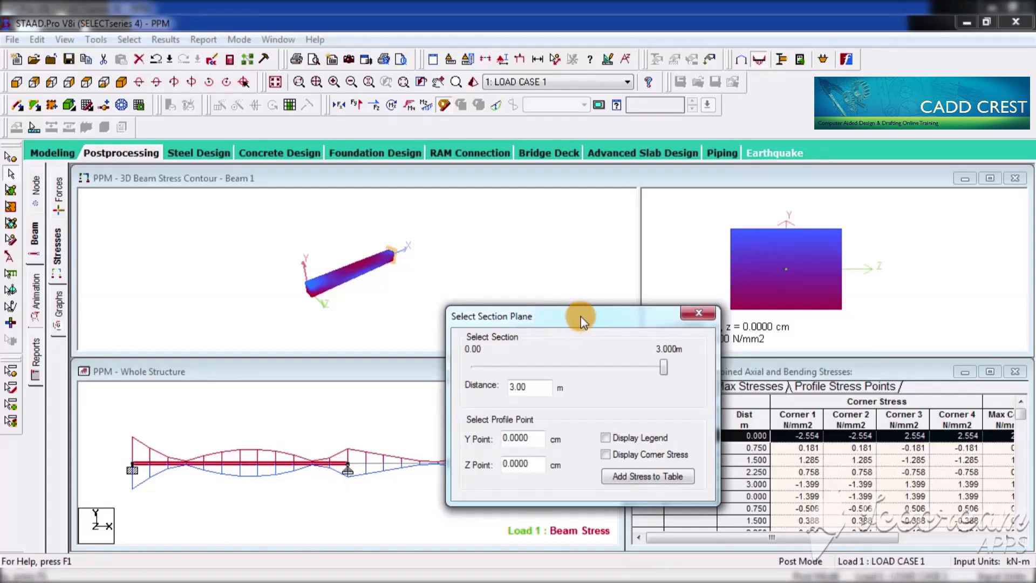
# - Move the section plane to 2.40 m along the beam, and enter 2.75 m as the section distance
pyautogui.moveTo(581, 315); pyautogui.dragTo(577, 309)
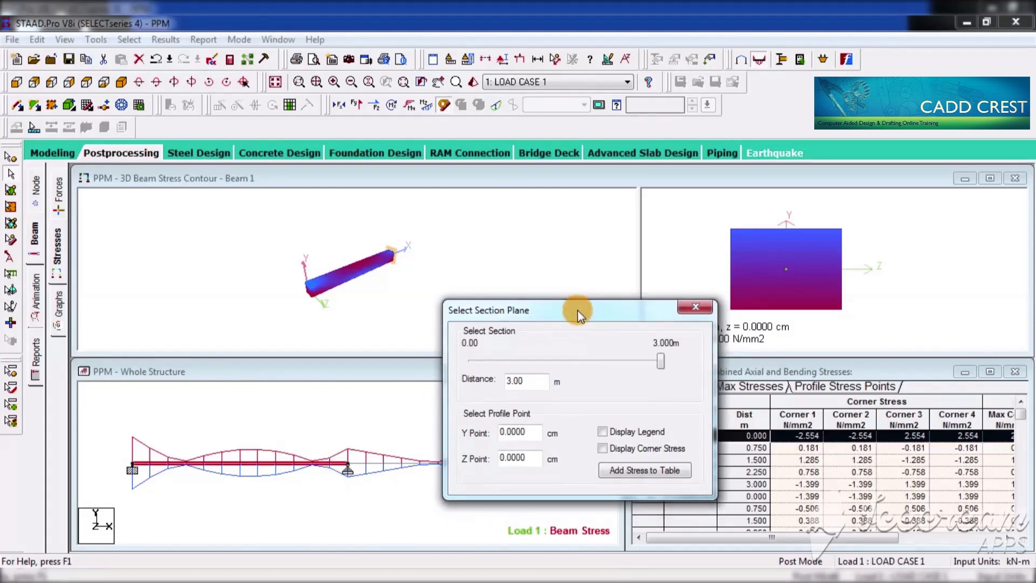
pyautogui.click(491, 362)
pyautogui.moveTo(623, 361)
pyautogui.mouseDown()
pyautogui.moveTo(479, 359)
pyautogui.moveTo(676, 358)
pyautogui.moveTo(456, 359)
pyautogui.moveTo(623, 361)
pyautogui.mouseUp()
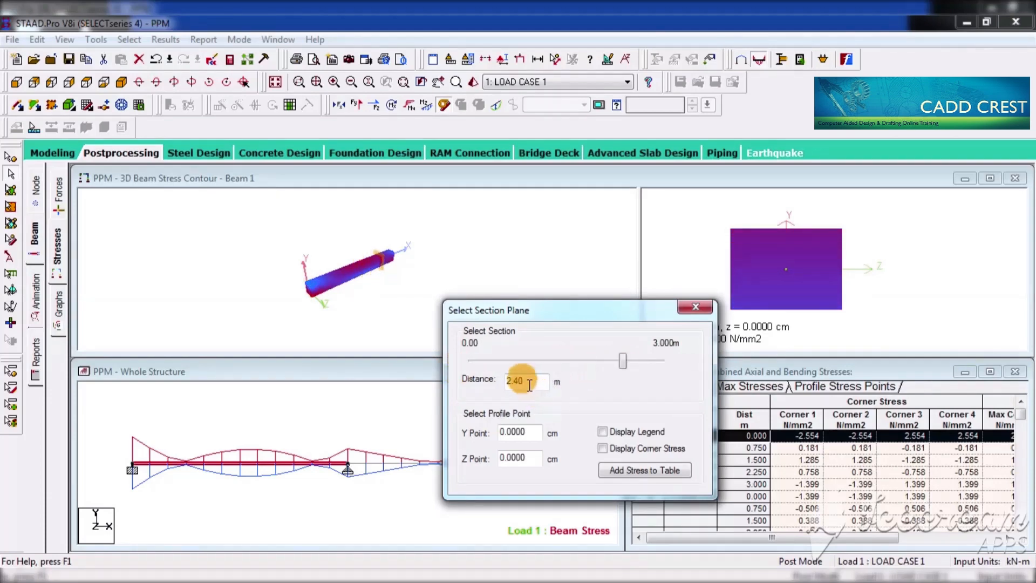
pyautogui.moveTo(530, 384); pyautogui.dragTo(480, 380)
pyautogui.write('3')
pyautogui.write('2.75')
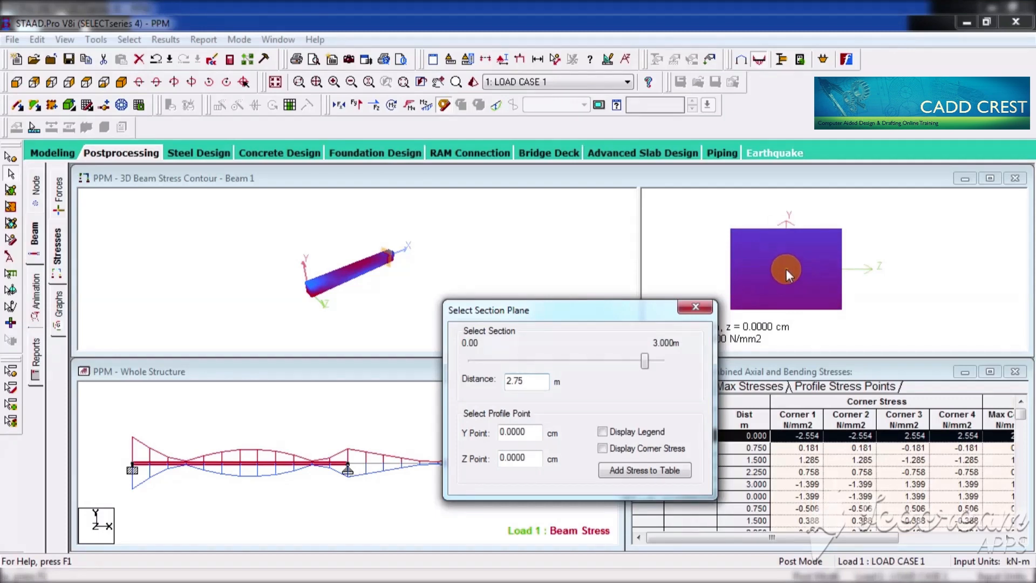
# - Pick two profile points on the cross-section to read their stresses, ending at y = 7.3239 cm, z = -7.6378 cm
pyautogui.click(803, 252)
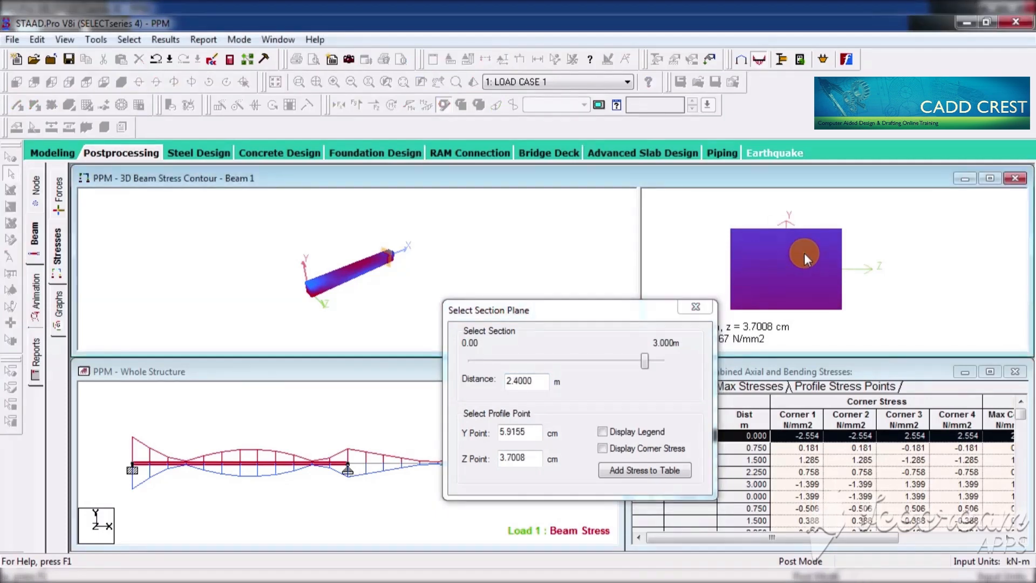
pyautogui.click(750, 248)
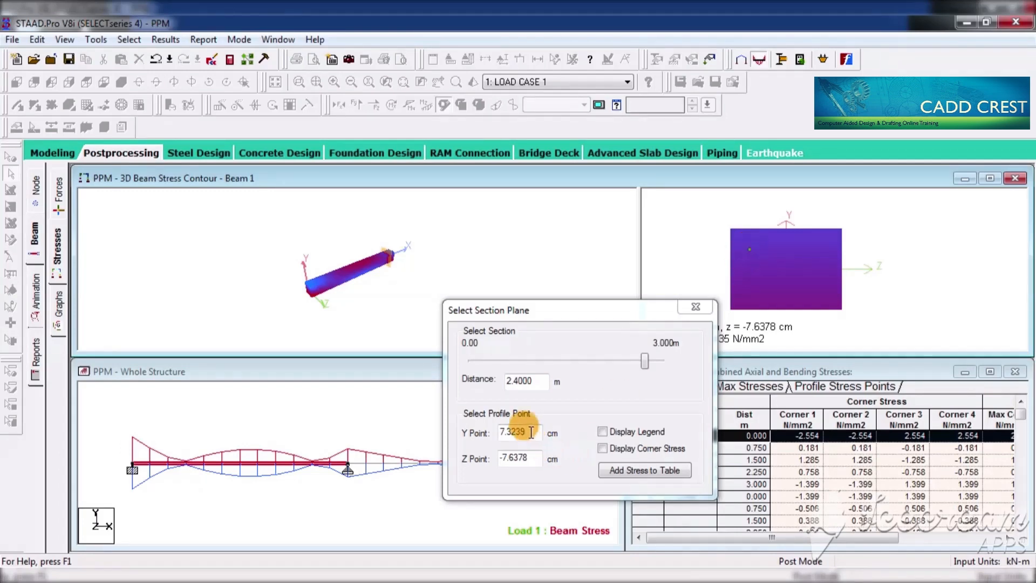
pyautogui.moveTo(532, 429); pyautogui.dragTo(539, 456)
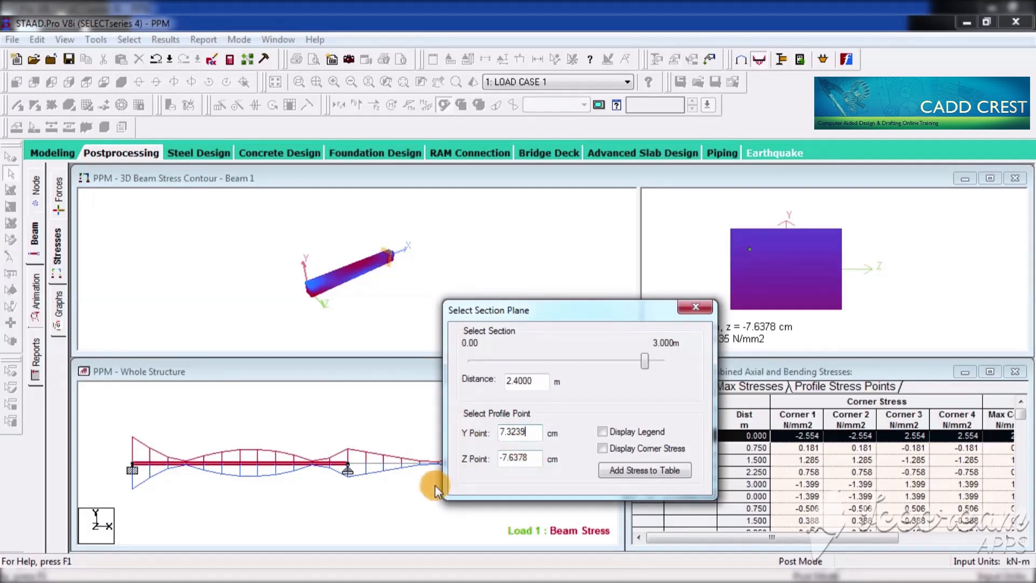
# - Toggle the stress legend on and off, and display the corner stresses on the cross-section
pyautogui.click(602, 431)
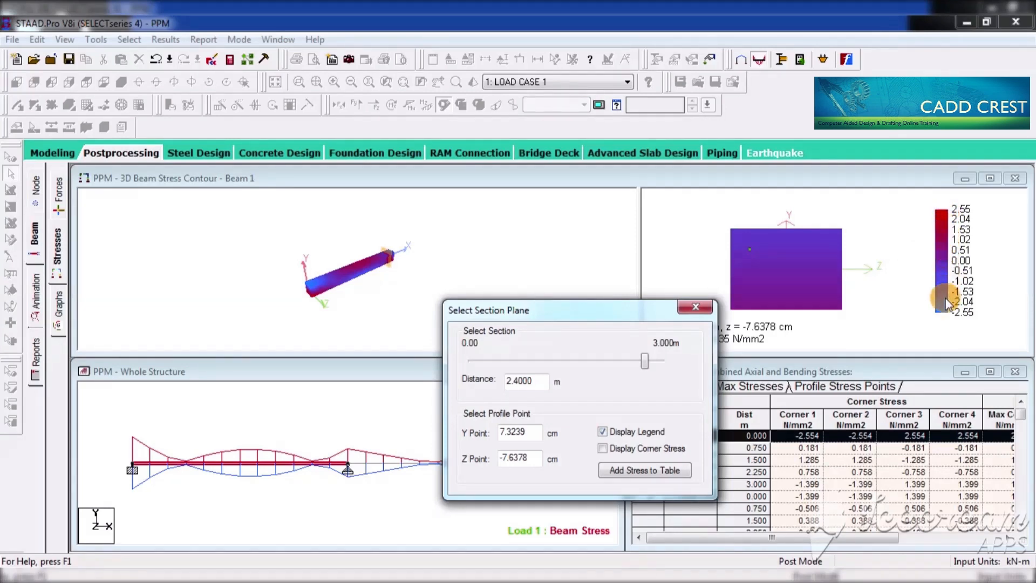
pyautogui.click(602, 431)
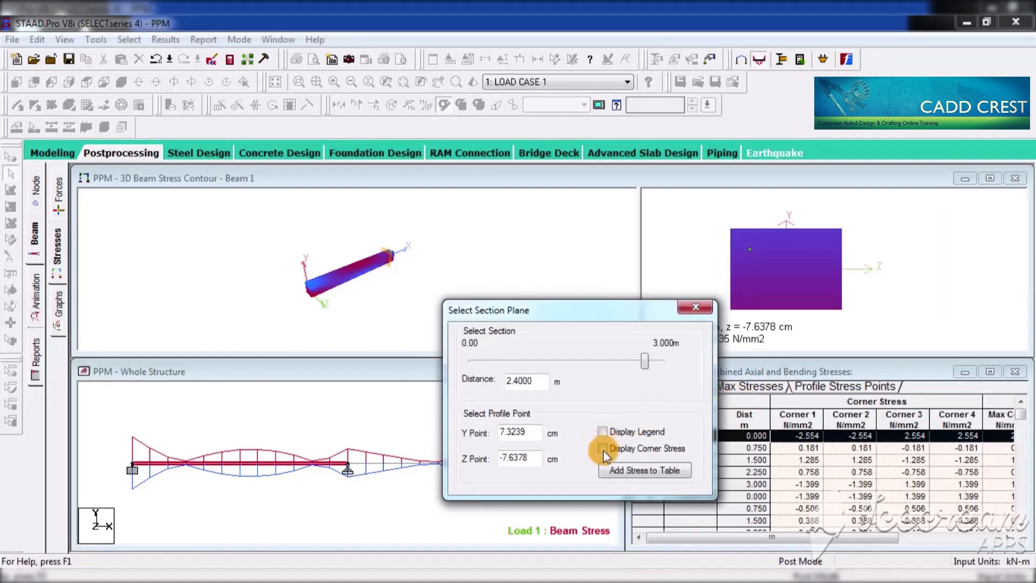
pyautogui.click(602, 449)
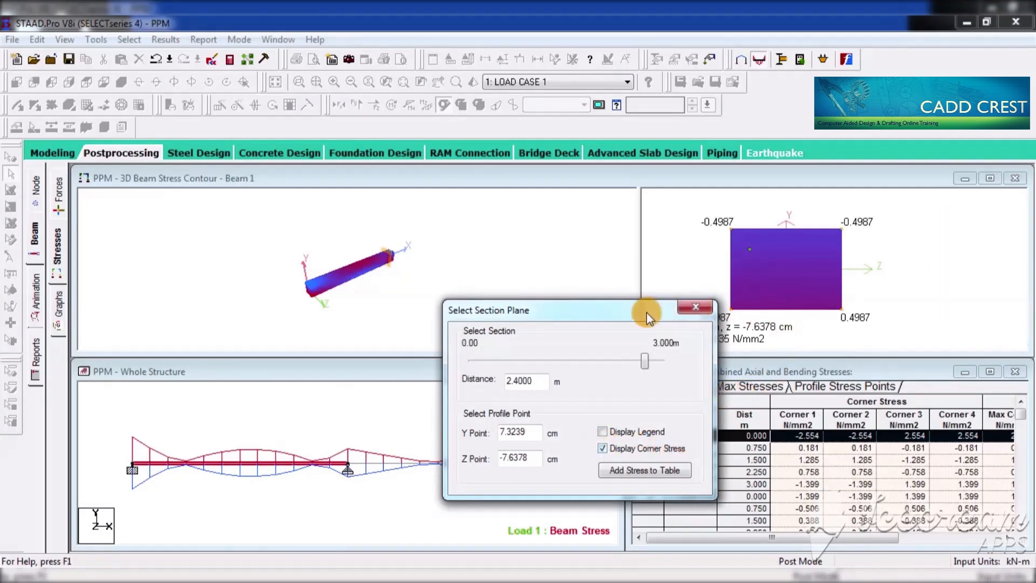
pyautogui.moveTo(646, 313); pyautogui.dragTo(581, 301)
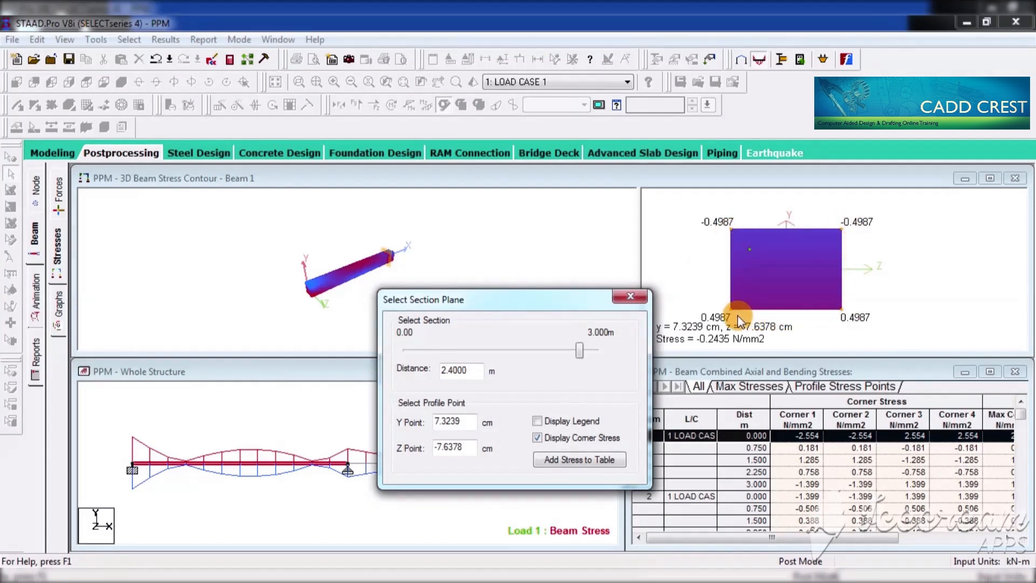
pyautogui.moveTo(508, 293); pyautogui.dragTo(497, 305)
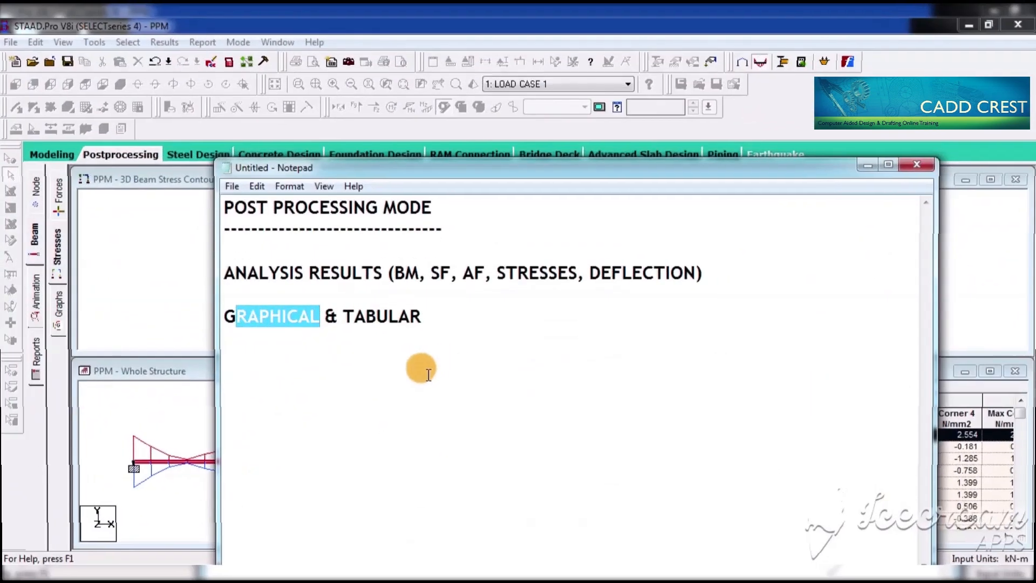
# - Switch to Notepad and list M20, M15 and M30 on separate lines, with blank lines between them, below "GRAPHICAL & TABULAR"
pyautogui.click(445, 324)
pyautogui.press('Return')
pyautogui.press('Return')
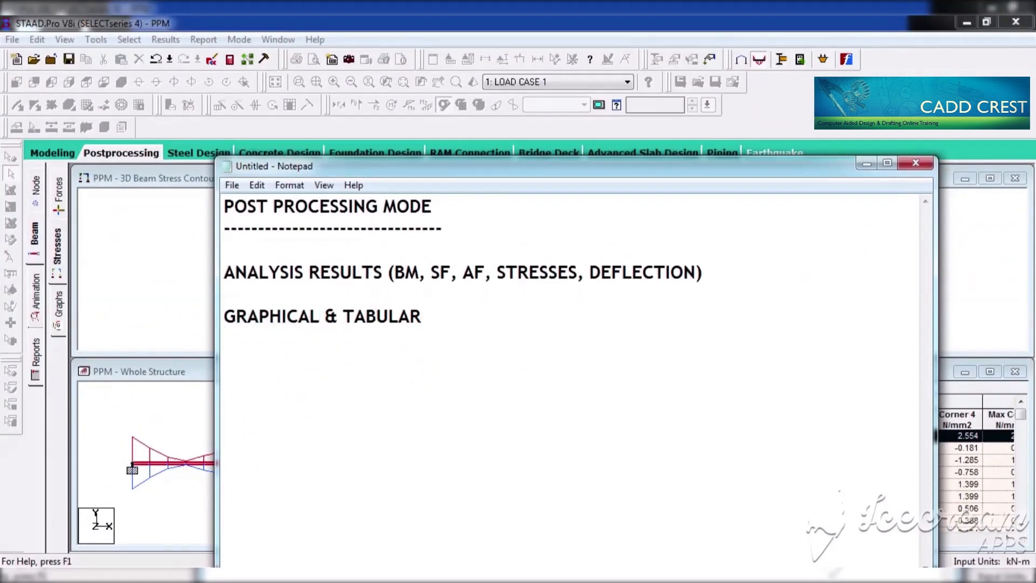
pyautogui.write('M20')
pyautogui.press('Return')
pyautogui.press('Return')
pyautogui.write('M15')
pyautogui.press('Return')
pyautogui.press('Return')
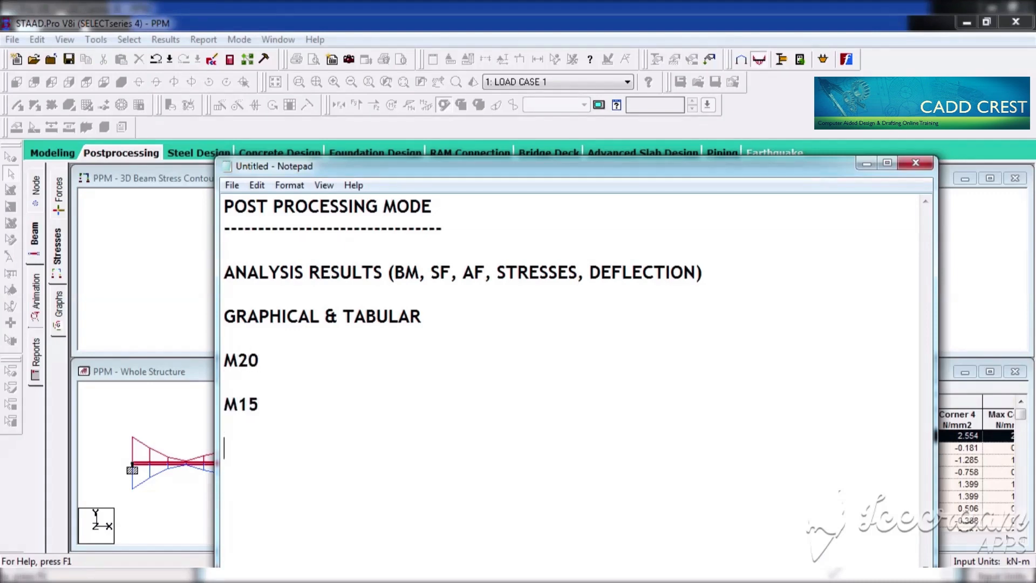
pyautogui.write('M30')
pyautogui.press('Return')
pyautogui.press('Return')
pyautogui.hotkey('alt', 'space')
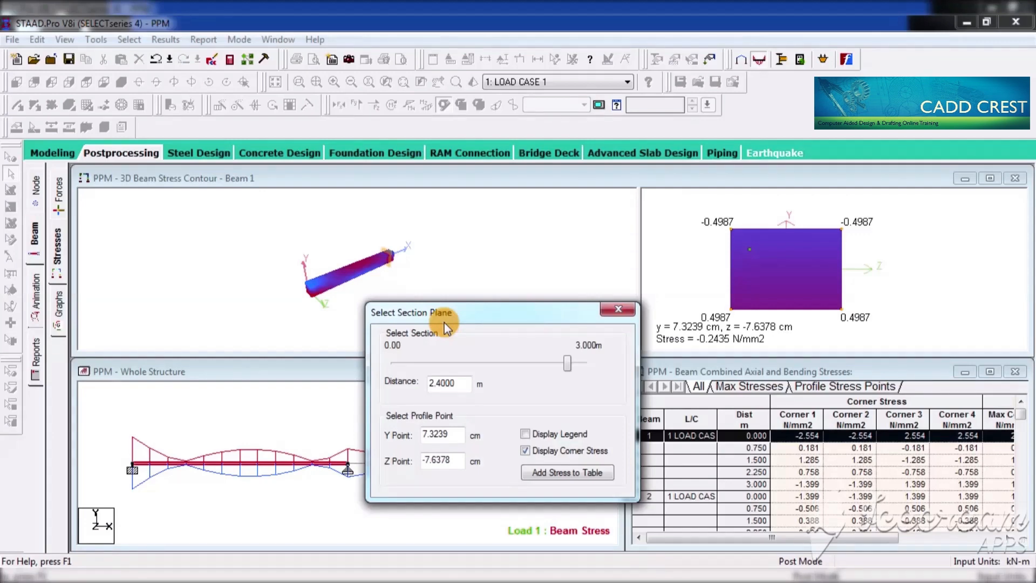
# - Enlarge the Beam Combined Axial and Bending Stresses table to review it, and return to the beam stresses layout
pyautogui.click(616, 309)
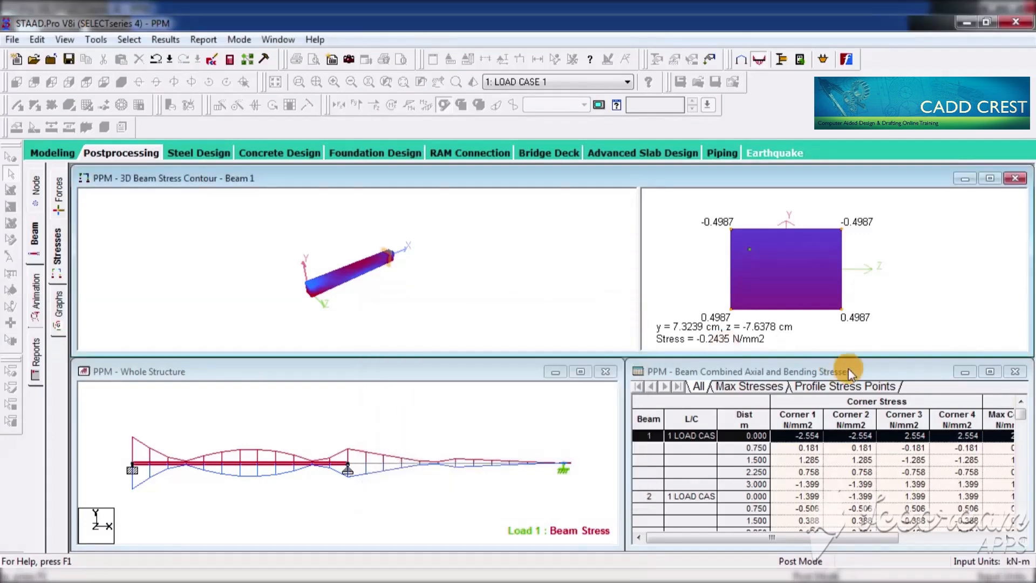
pyautogui.doubleClick(859, 372)
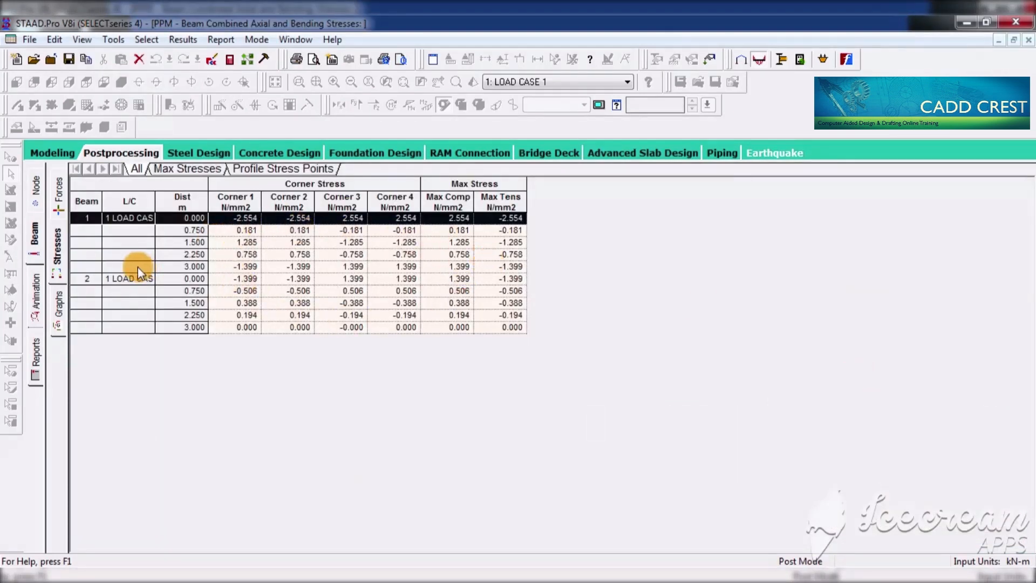
pyautogui.click(58, 250)
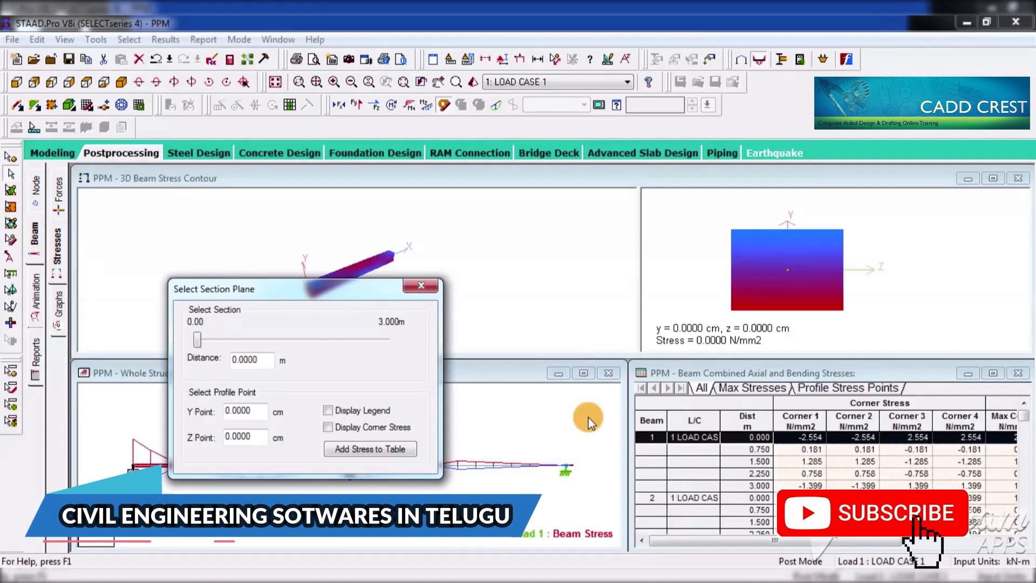
# - Select beam 2, move its section plane to 0.93 m, and inspect the 3D stress contour and cross-section stresses
pyautogui.moveTo(353, 300); pyautogui.dragTo(614, 260)
pyautogui.click(439, 464)
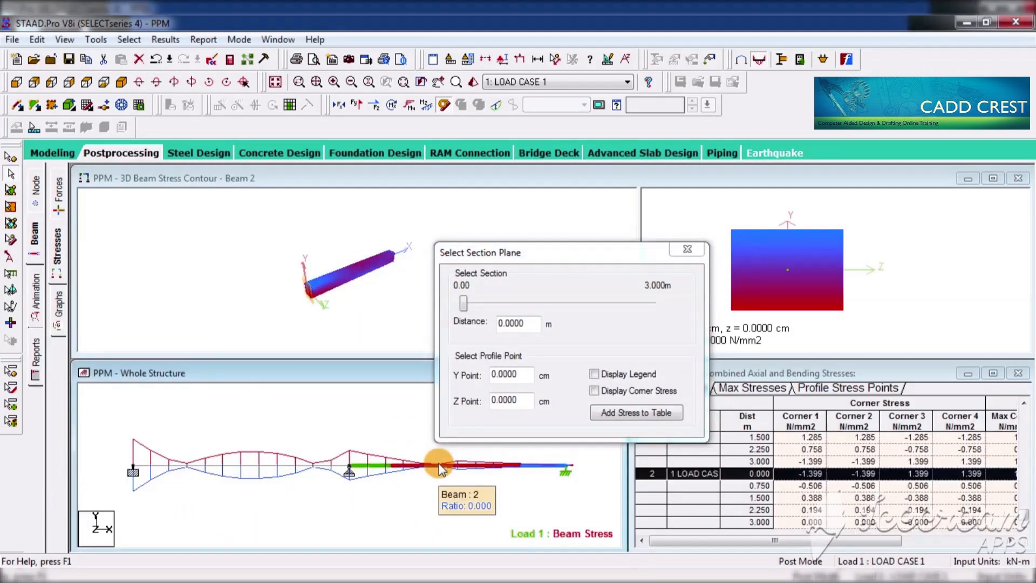
pyautogui.moveTo(464, 303); pyautogui.dragTo(521, 303)
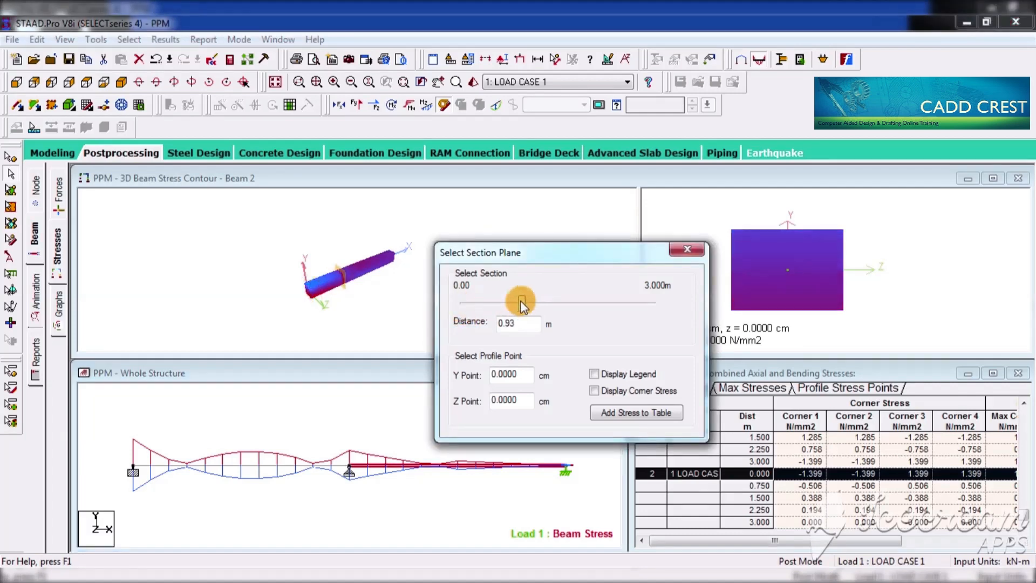
pyautogui.moveTo(338, 270); pyautogui.dragTo(308, 296)
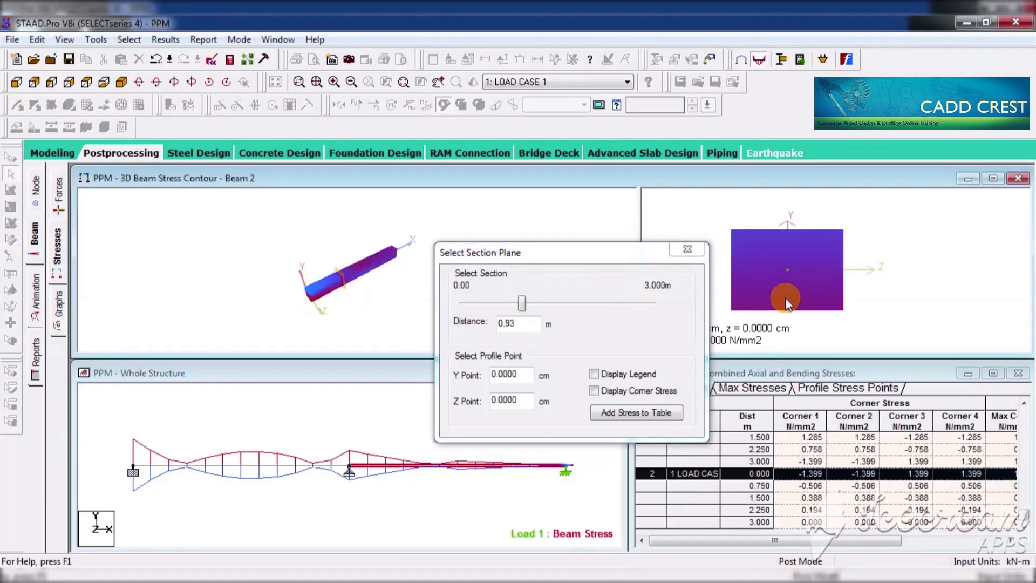
pyautogui.click(895, 295)
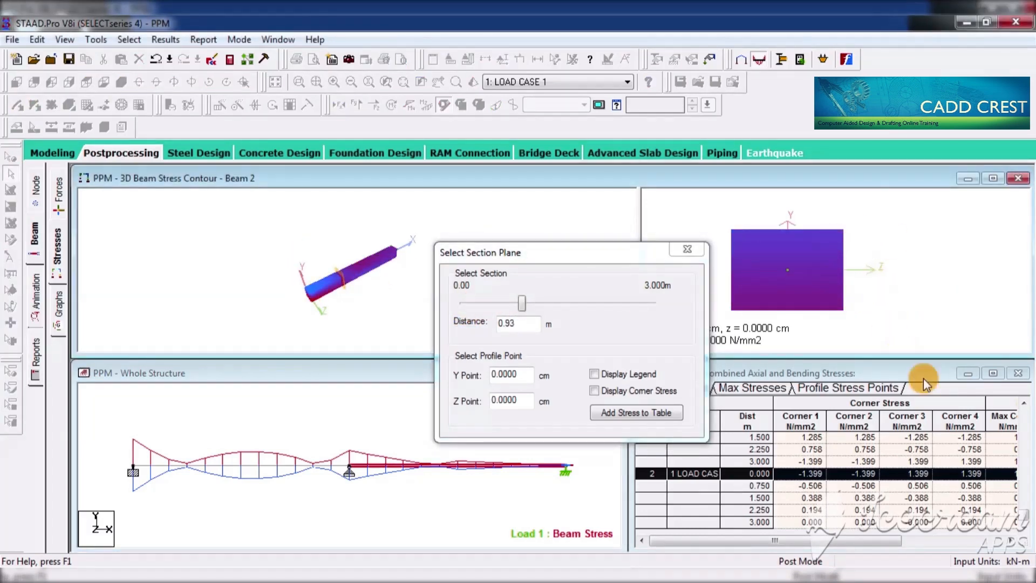
# - Enlarge the combined axial and bending stresses table and review its maximum stresses, profile stress points and all corner stresses
pyautogui.click(995, 374)
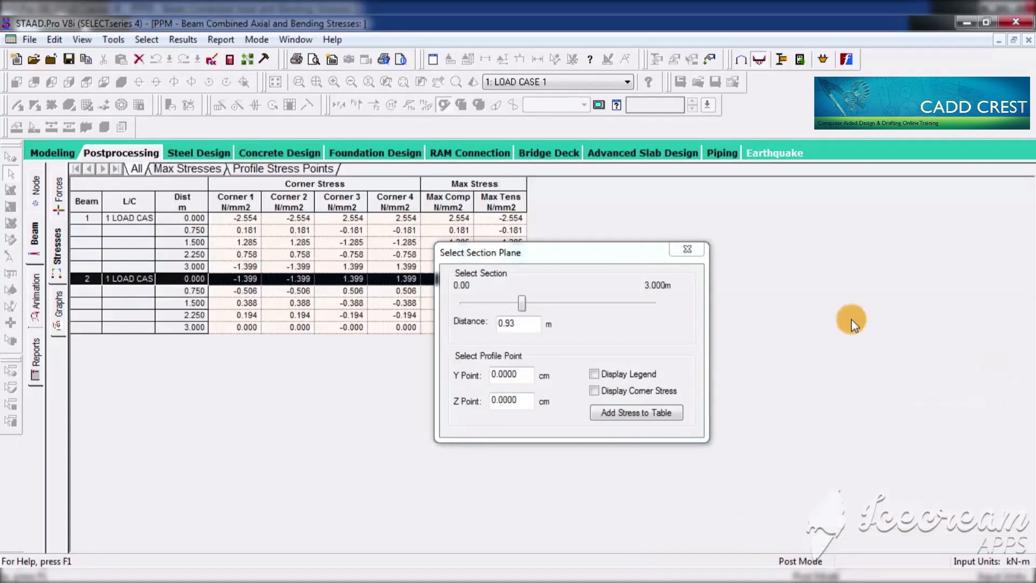
pyautogui.click(691, 255)
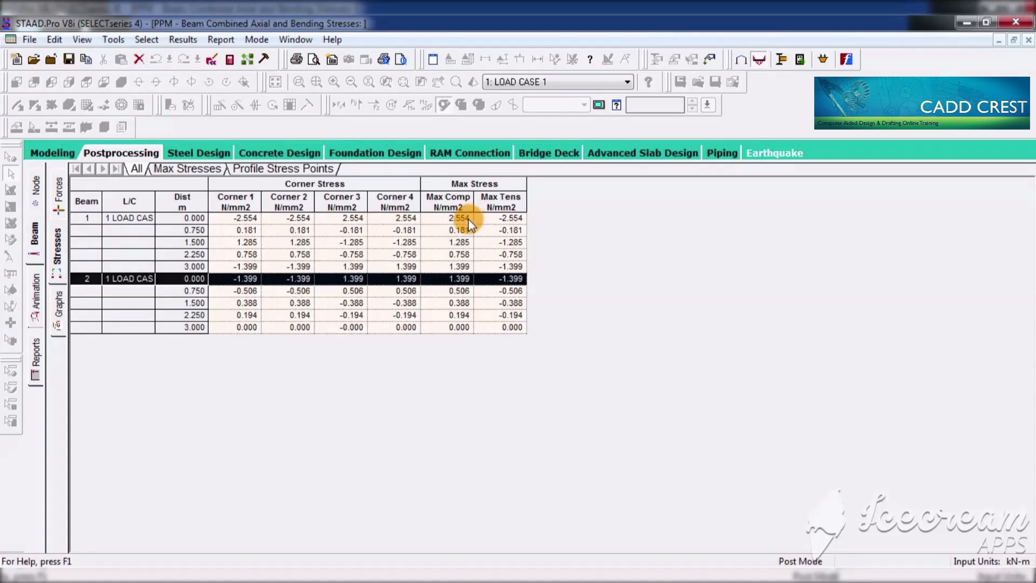
pyautogui.click(199, 171)
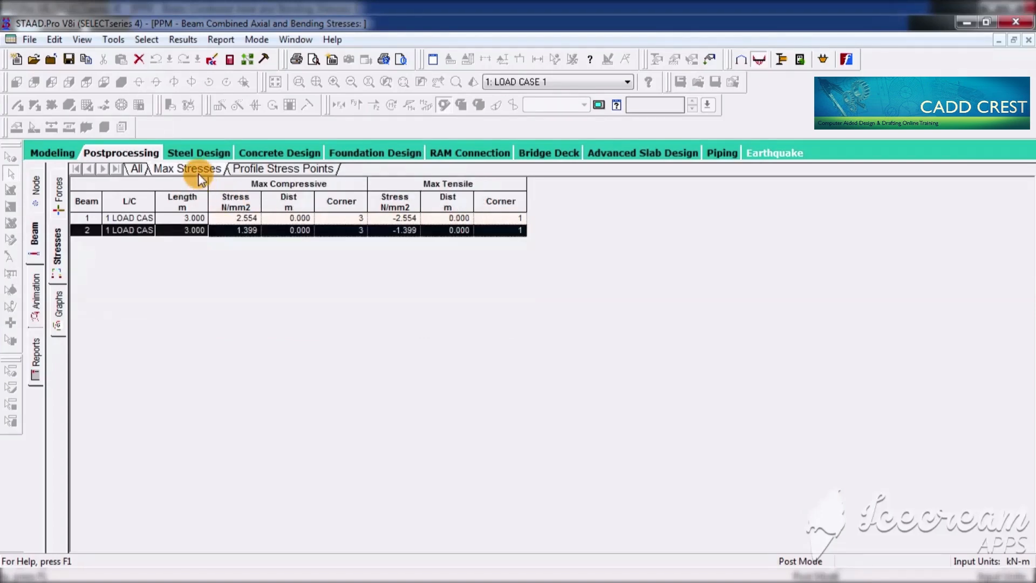
pyautogui.click(295, 171)
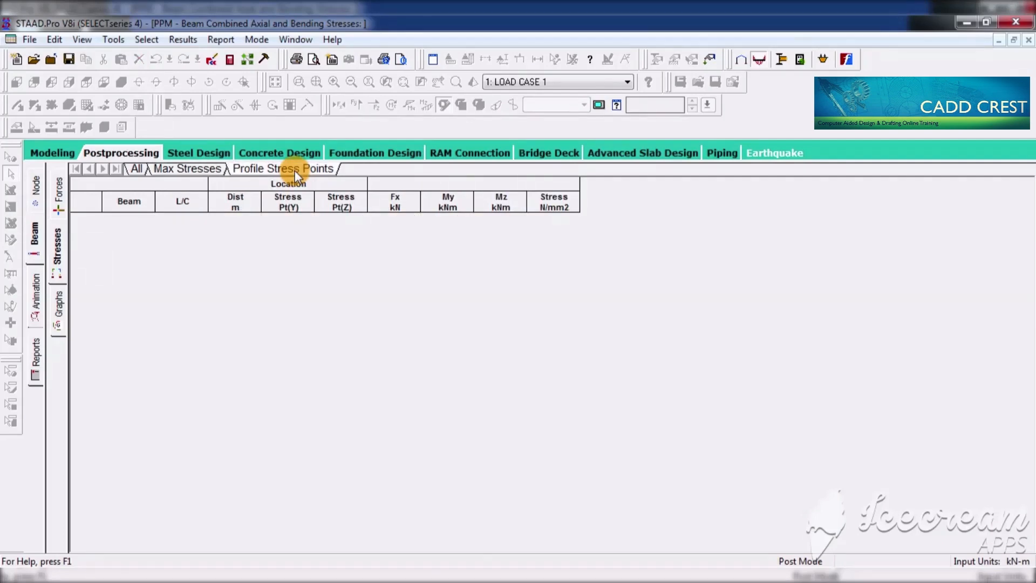
pyautogui.click(156, 169)
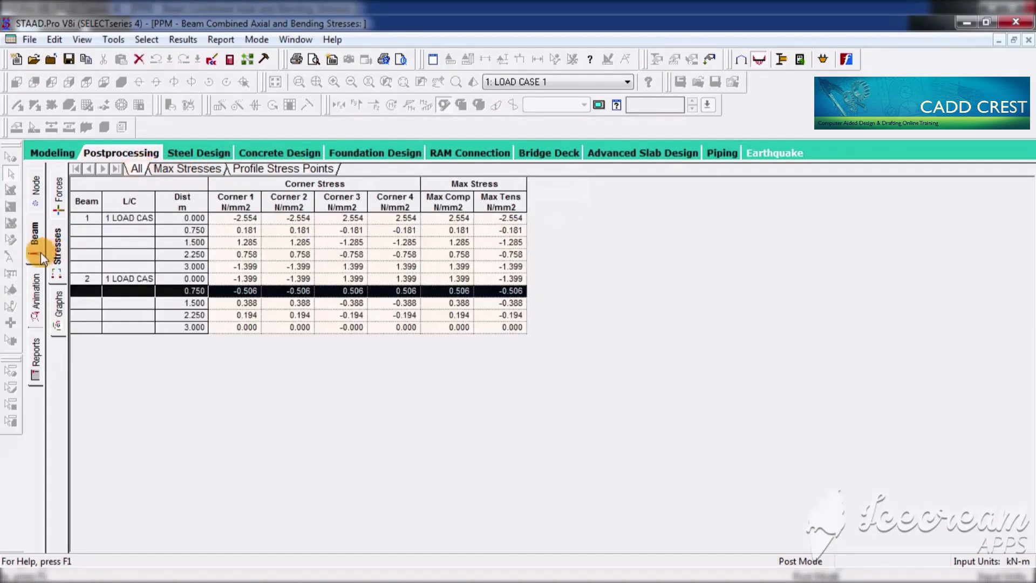
# - Leave the stress results to view beam 2's moment and force graphs, and open the animation page without setting an animation
pyautogui.click(57, 251)
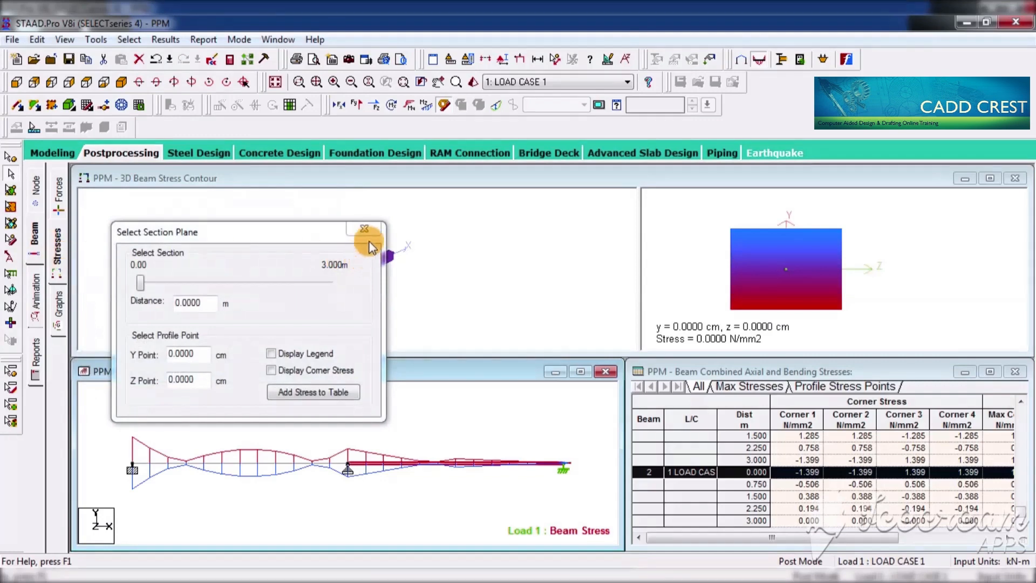
pyautogui.click(370, 232)
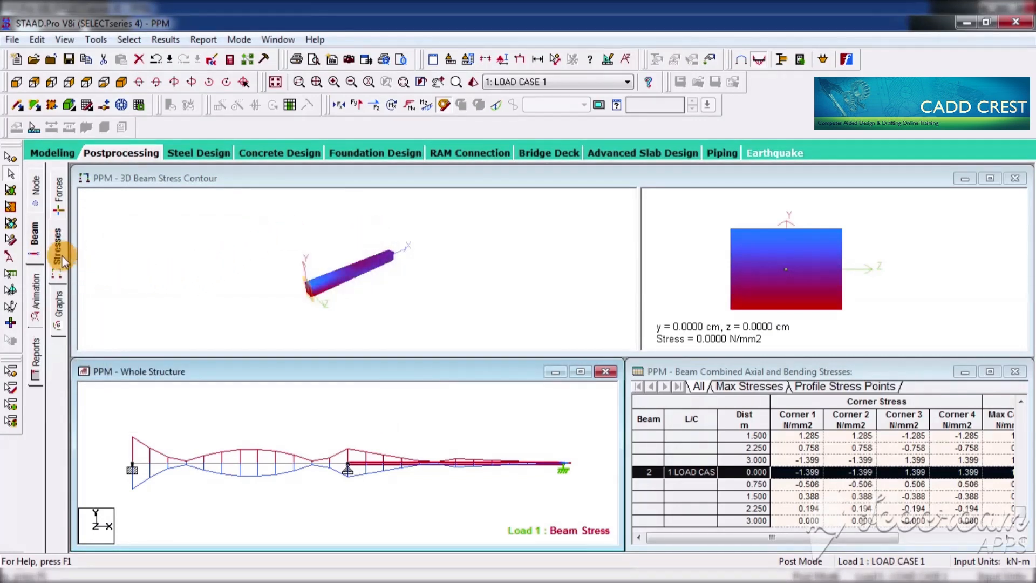
pyautogui.click(60, 305)
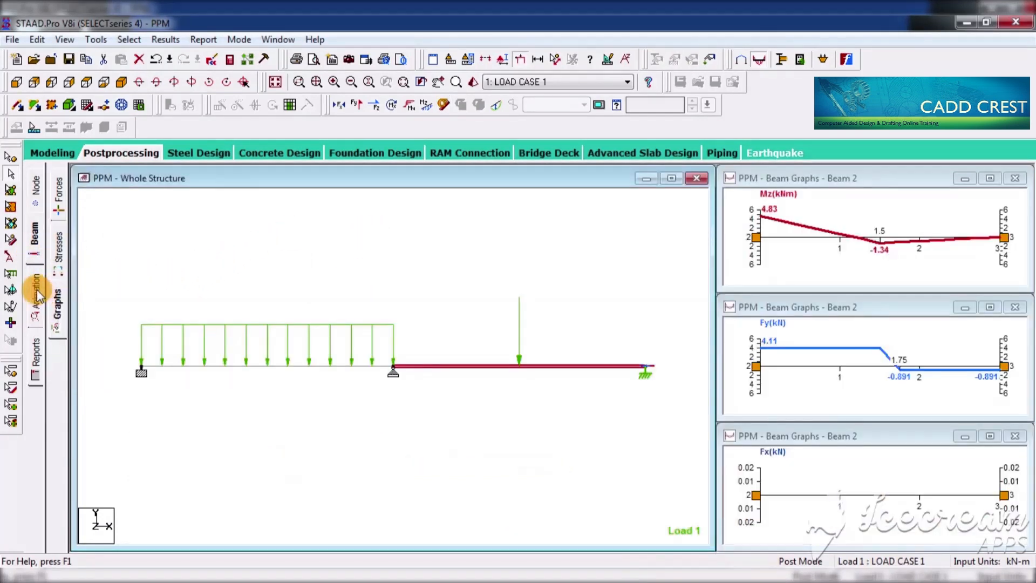
pyautogui.click(36, 291)
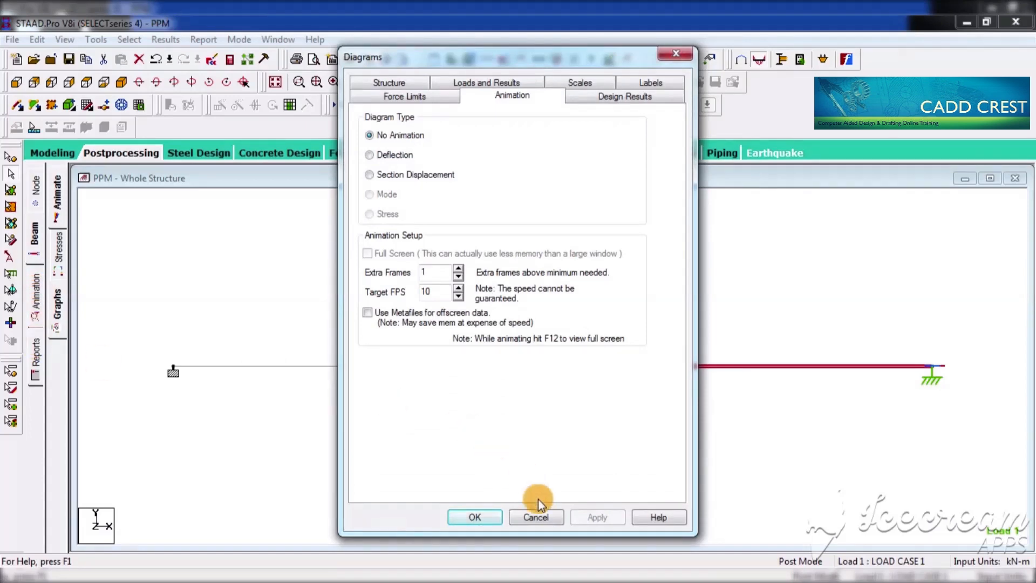
pyautogui.click(536, 517)
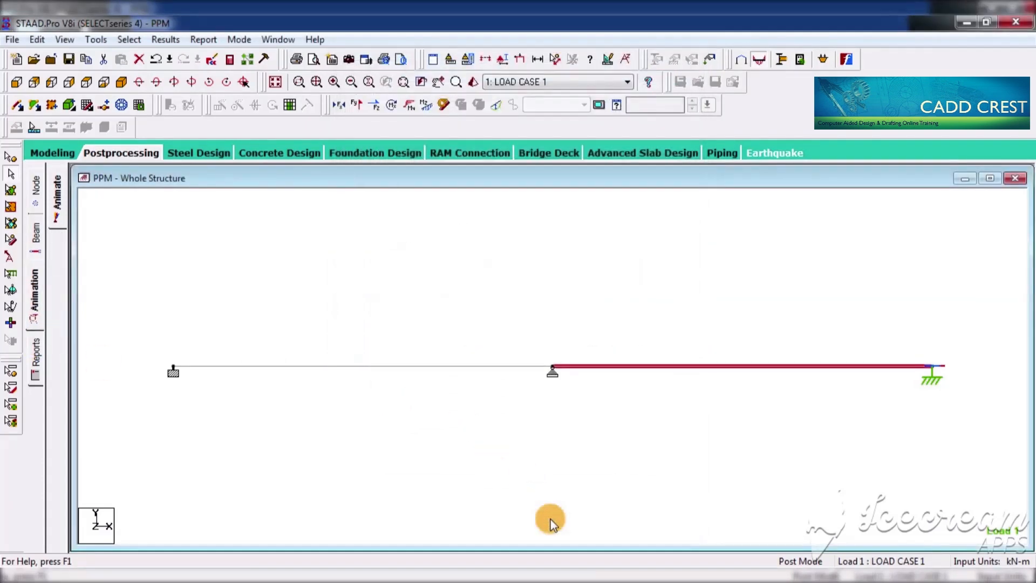